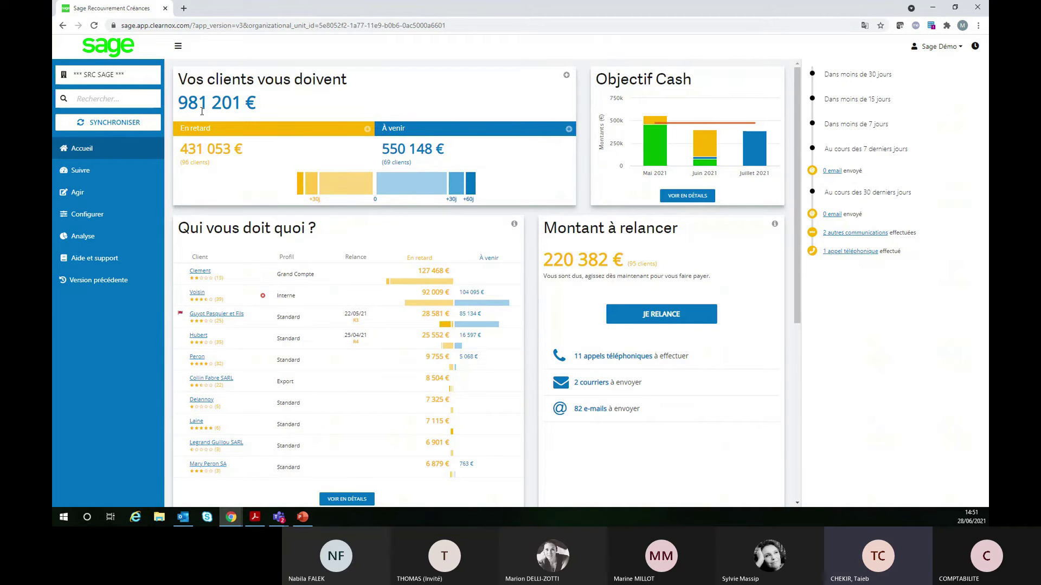
# Step: Examine the "Vos clients vous doivent" summary on the dashboard, including the overdue and upcoming amounts and their aging bars
pyautogui.moveTo(179, 80); pyautogui.dragTo(324, 81)
pyautogui.click(352, 88)
pyautogui.moveTo(189, 129); pyautogui.dragTo(210, 128)
pyautogui.click(407, 136)
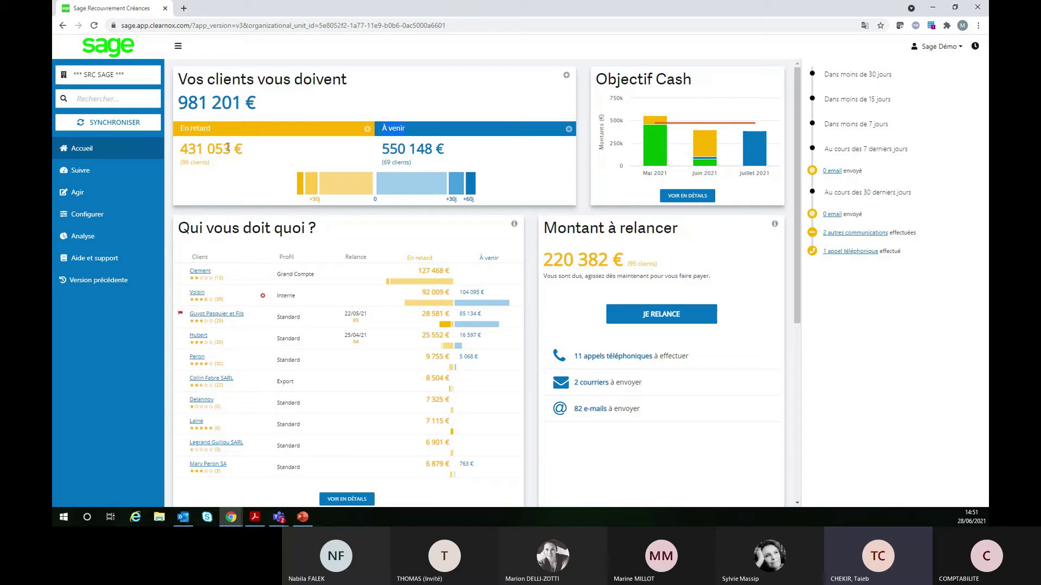
pyautogui.moveTo(345, 196)
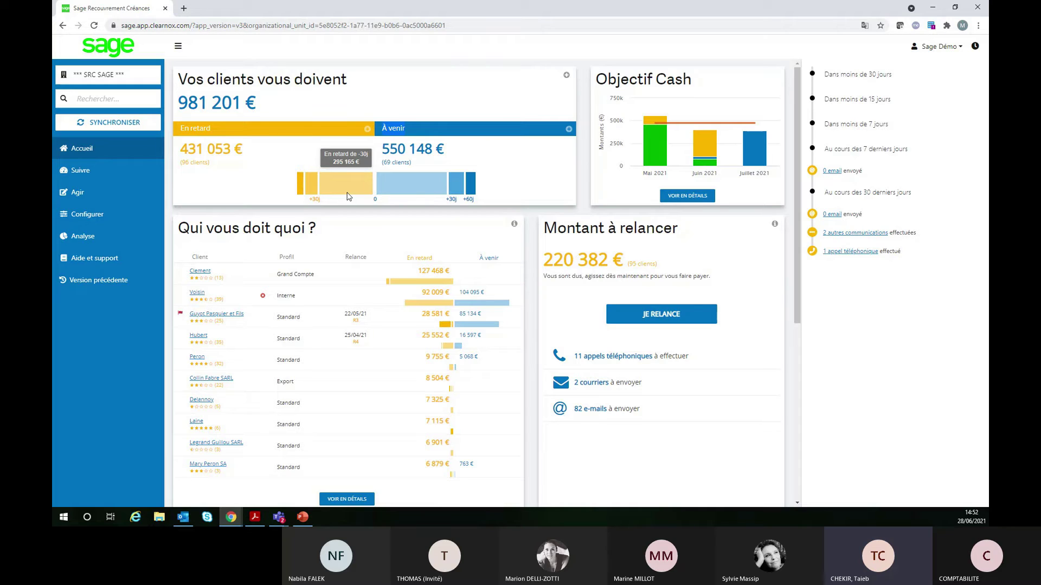
pyautogui.moveTo(313, 188)
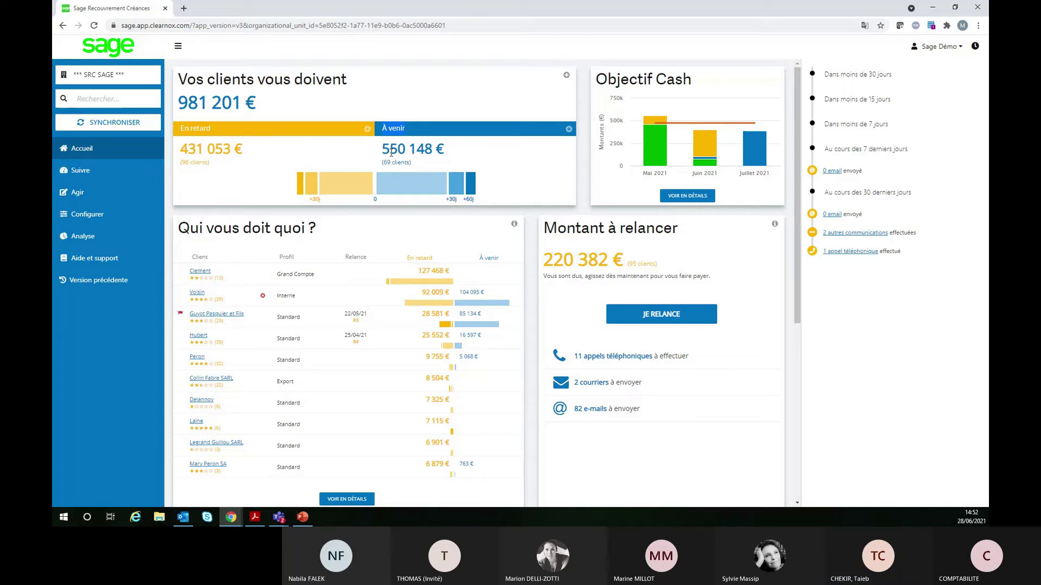
pyautogui.moveTo(383, 155); pyautogui.dragTo(495, 157)
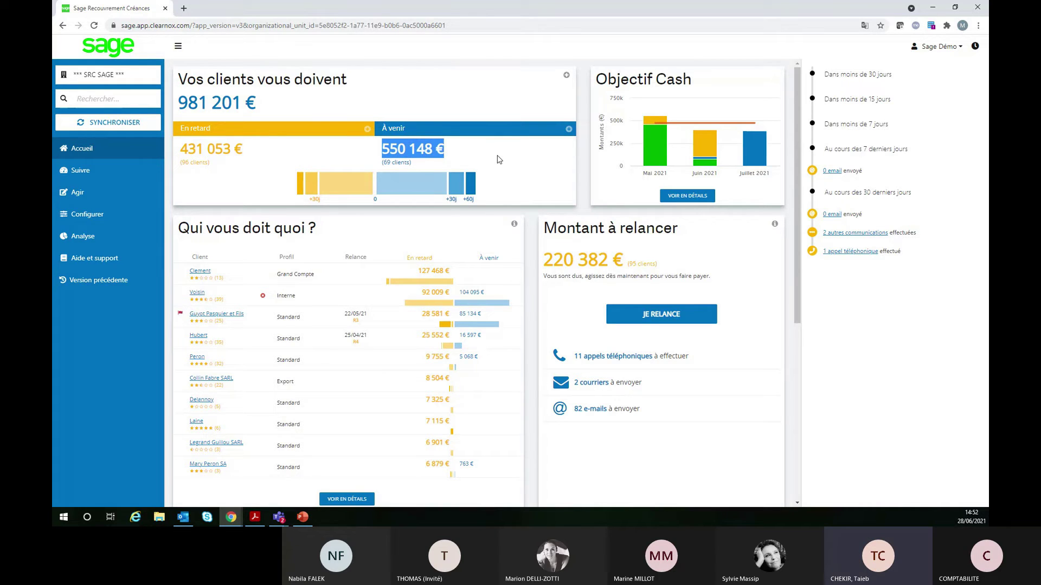
pyautogui.moveTo(417, 194)
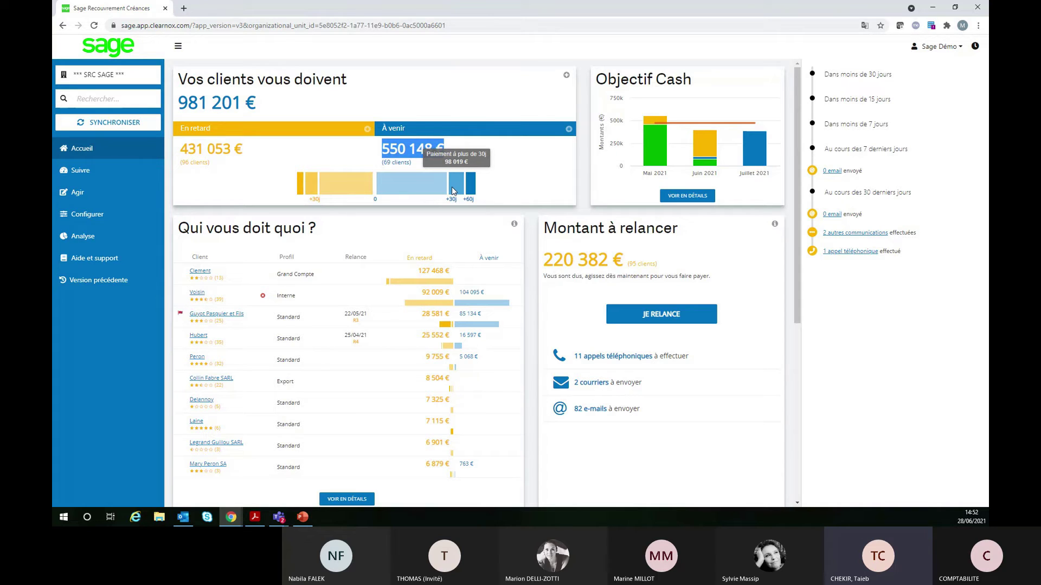
pyautogui.moveTo(469, 188)
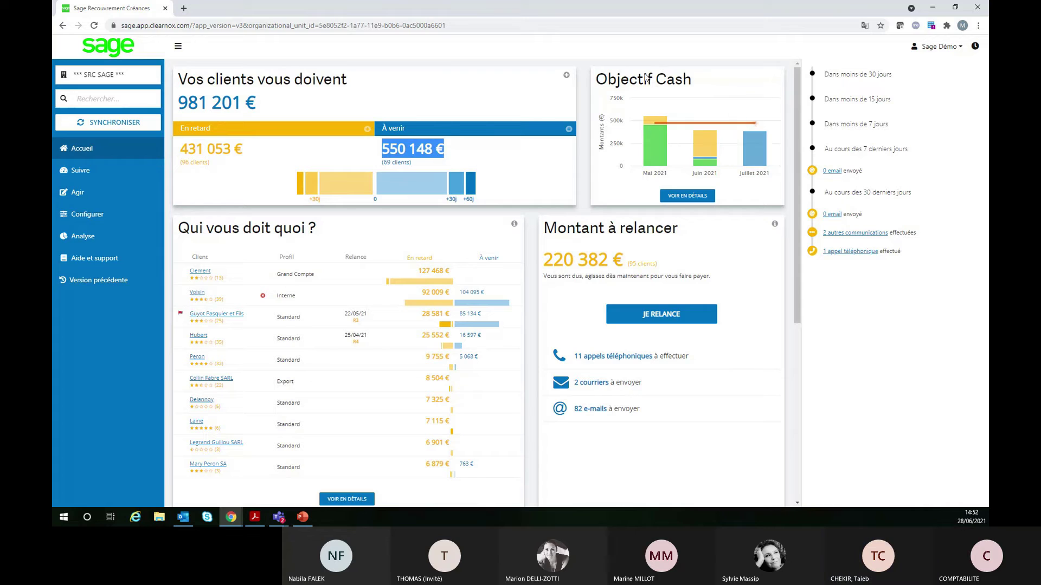
# Step: Open the Objectif Cash details and examine the June 2021 chart breakdown and the total of that month's forecasts
pyautogui.moveTo(593, 80); pyautogui.dragTo(741, 83)
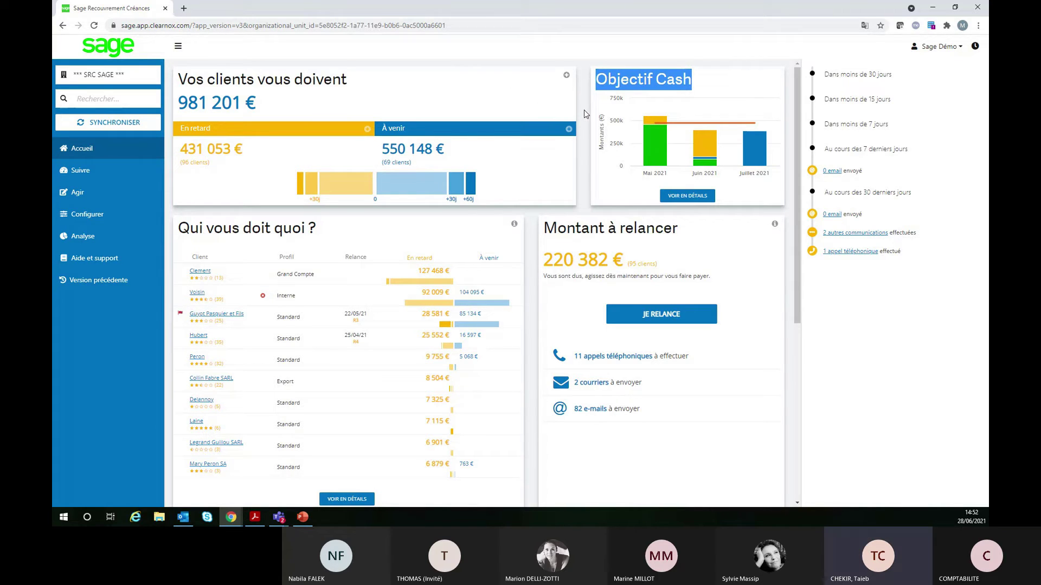
pyautogui.click(588, 51)
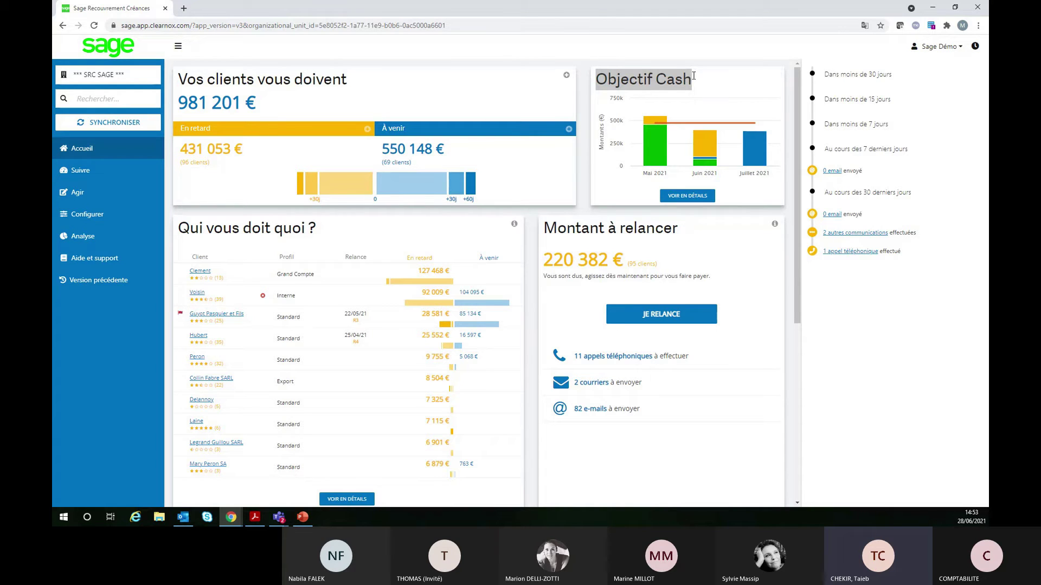
pyautogui.click(702, 197)
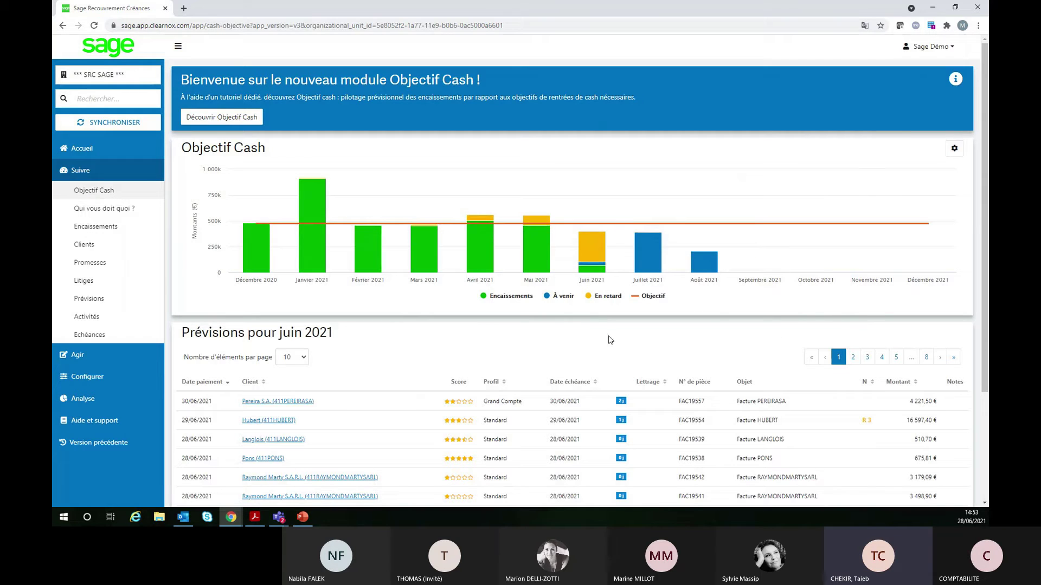
pyautogui.moveTo(603, 270)
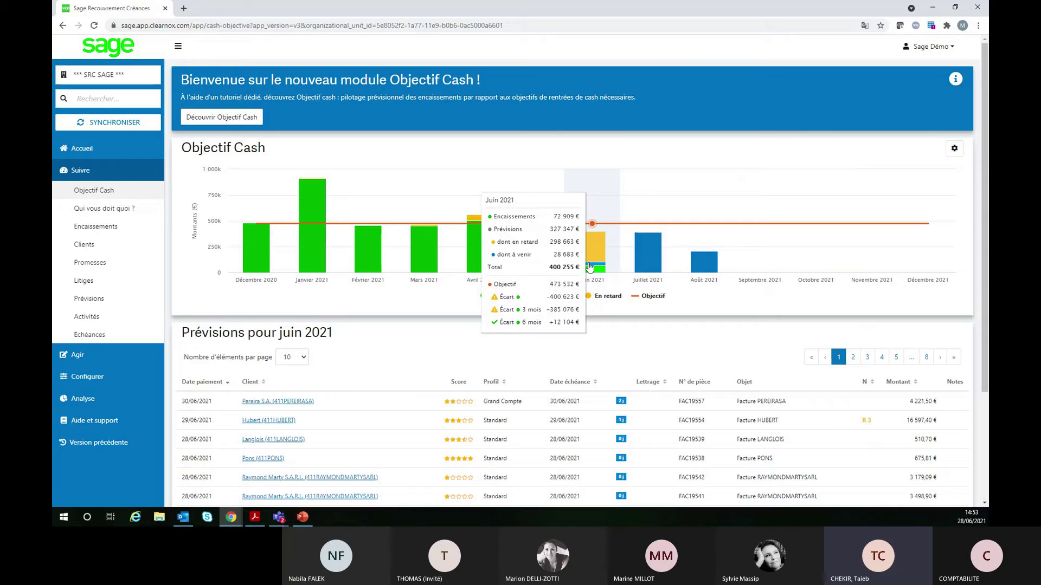
pyautogui.scroll(-3, 591, 271)
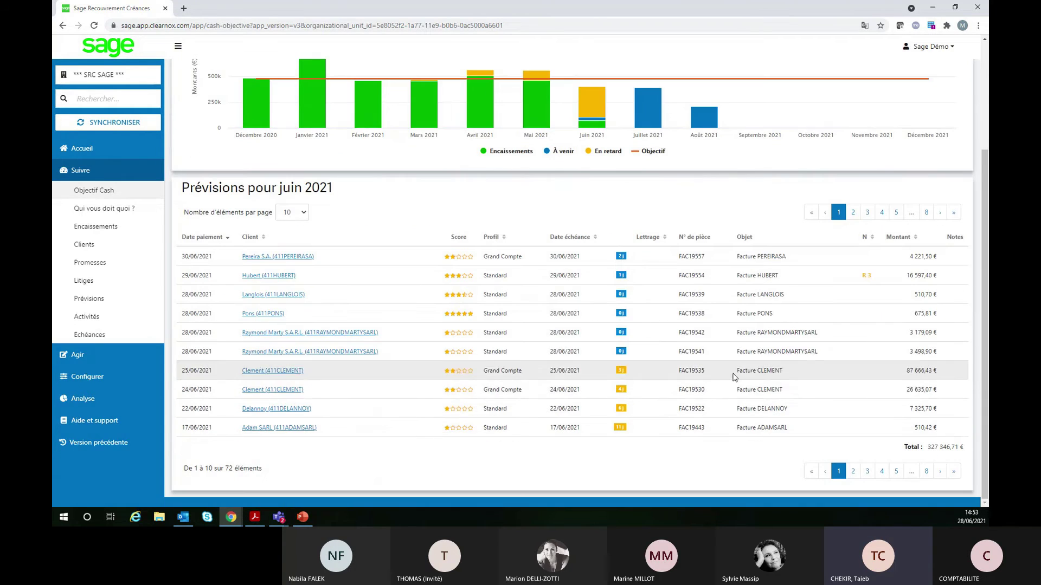
pyautogui.moveTo(928, 449); pyautogui.dragTo(978, 453)
pyautogui.scroll(3, 713, 379)
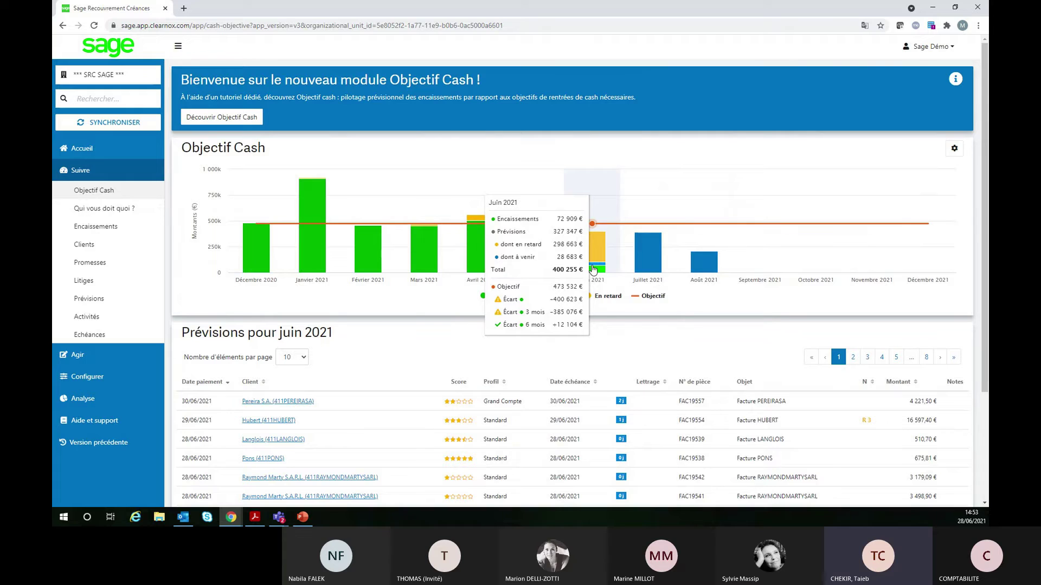
pyautogui.moveTo(280, 228)
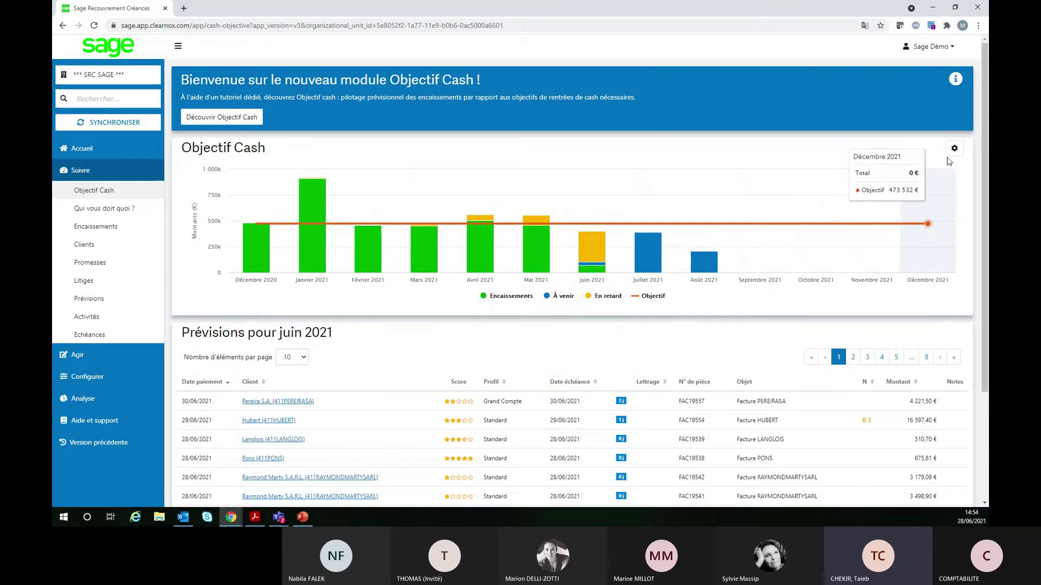
# Step: Open the Objectif Cash curve configuration and view the monthly values set for the Objectif curve
pyautogui.click(954, 151)
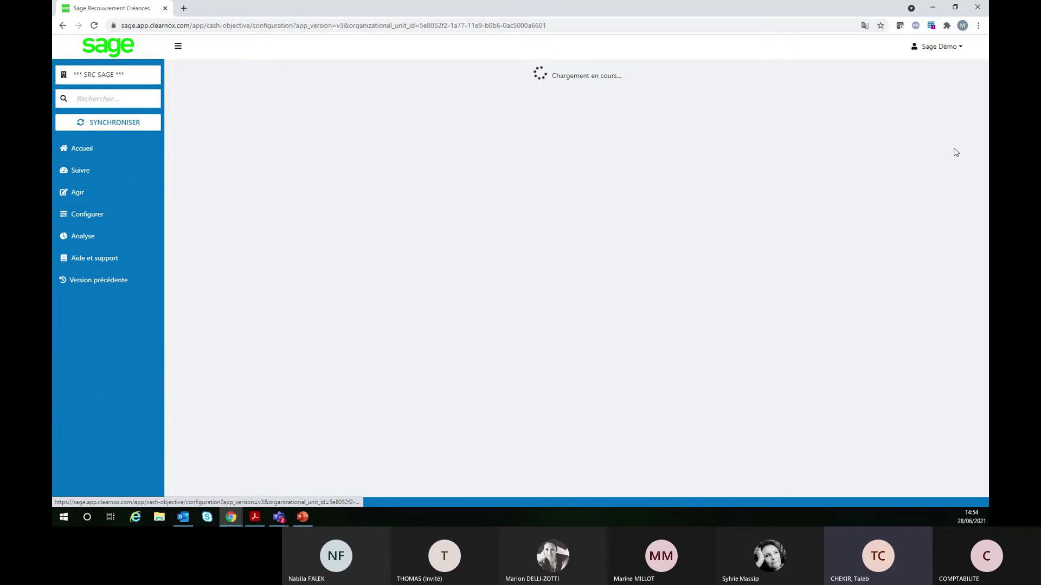
pyautogui.moveTo(208, 108); pyautogui.dragTo(191, 108)
pyautogui.click(862, 108)
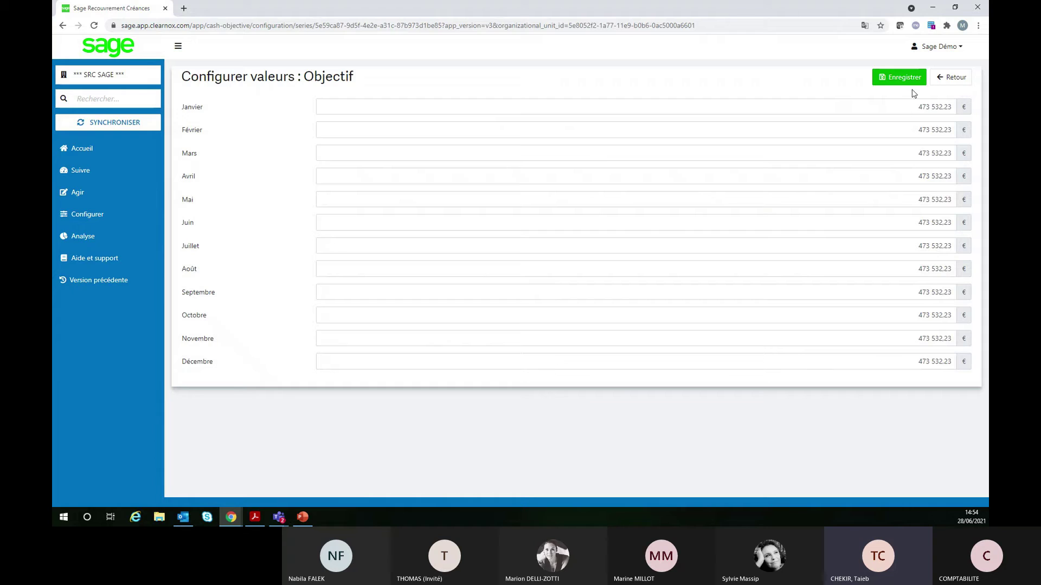
pyautogui.click(953, 77)
# Step: Try adding a second curve to the Objectif Cash configuration, leaving without saving
pyautogui.click(577, 135)
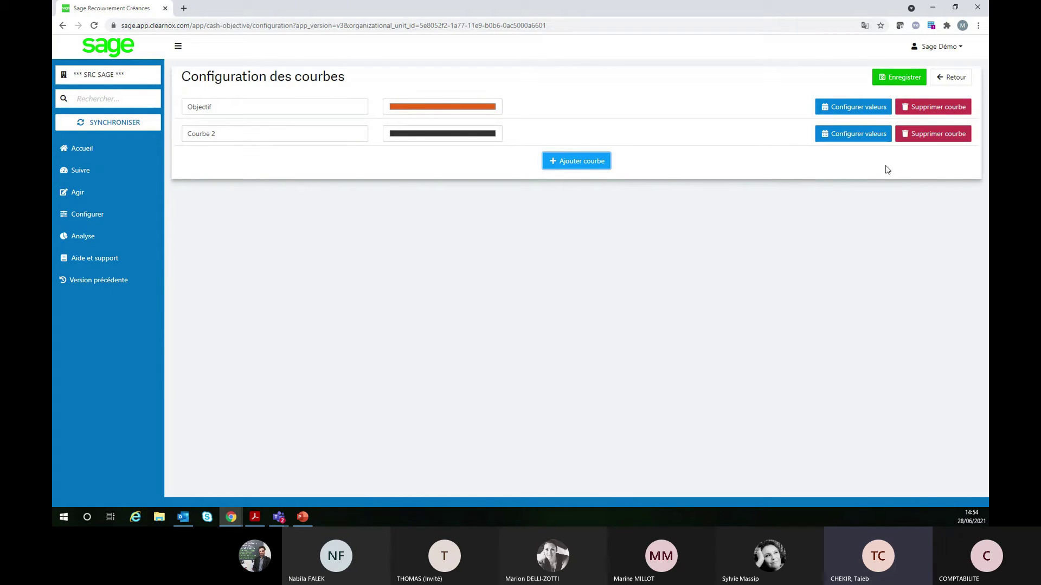
pyautogui.click(964, 80)
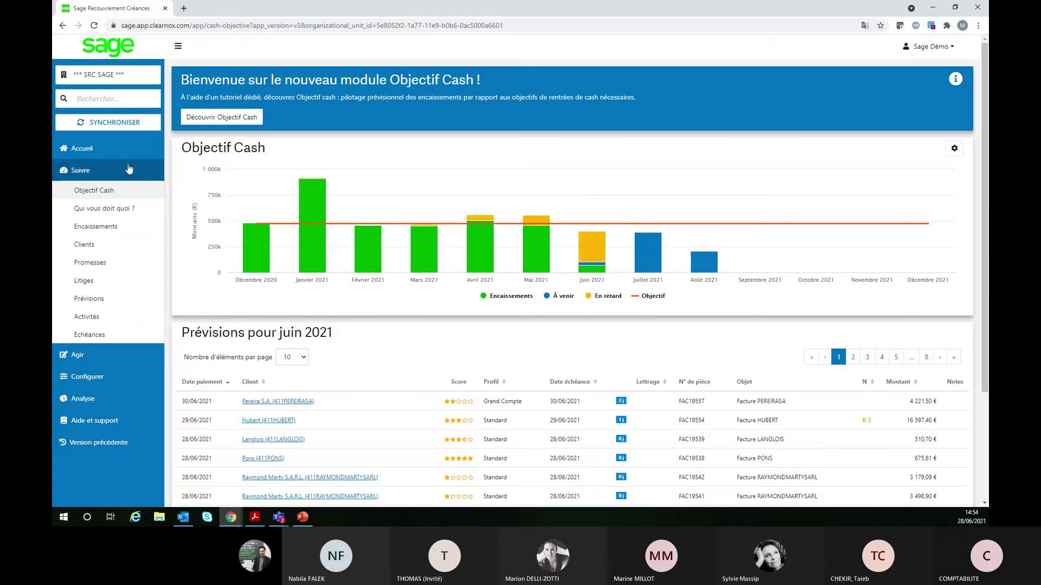
# Step: Return to the home dashboard and review the "Qui vous doit quoi ?" client list with its profiles, reminders and scores
pyautogui.click(98, 149)
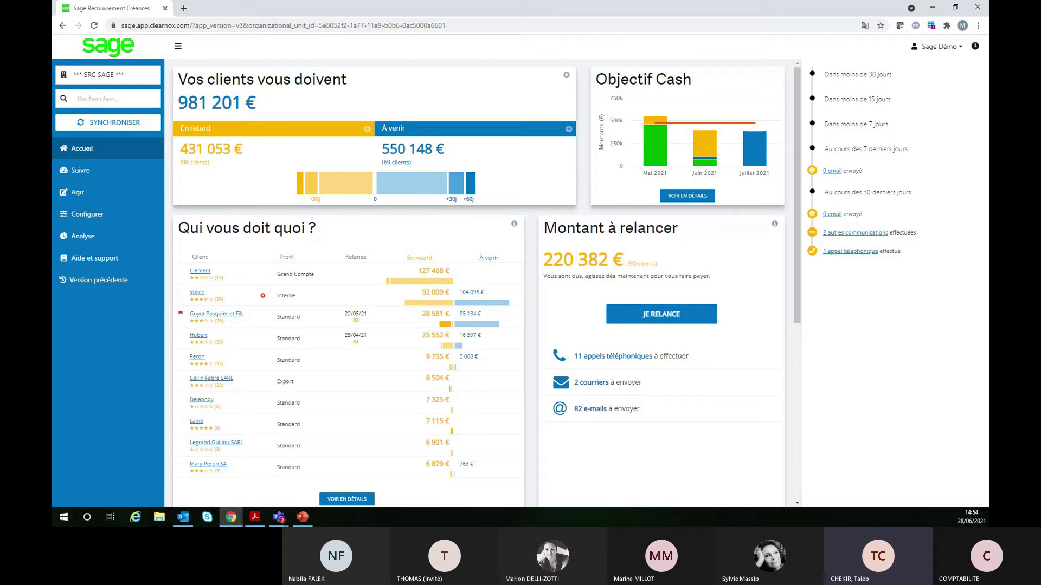
pyautogui.moveTo(179, 229); pyautogui.dragTo(318, 239)
pyautogui.scroll(-2, 383, 244)
pyautogui.scroll(1, 383, 244)
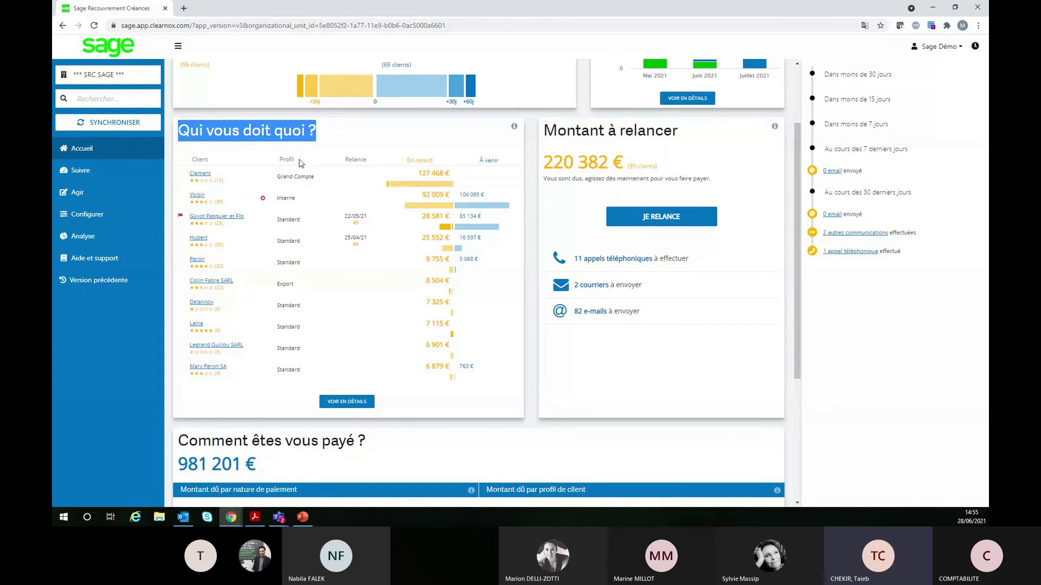
pyautogui.press('ctrl')
pyautogui.press('ctrl')
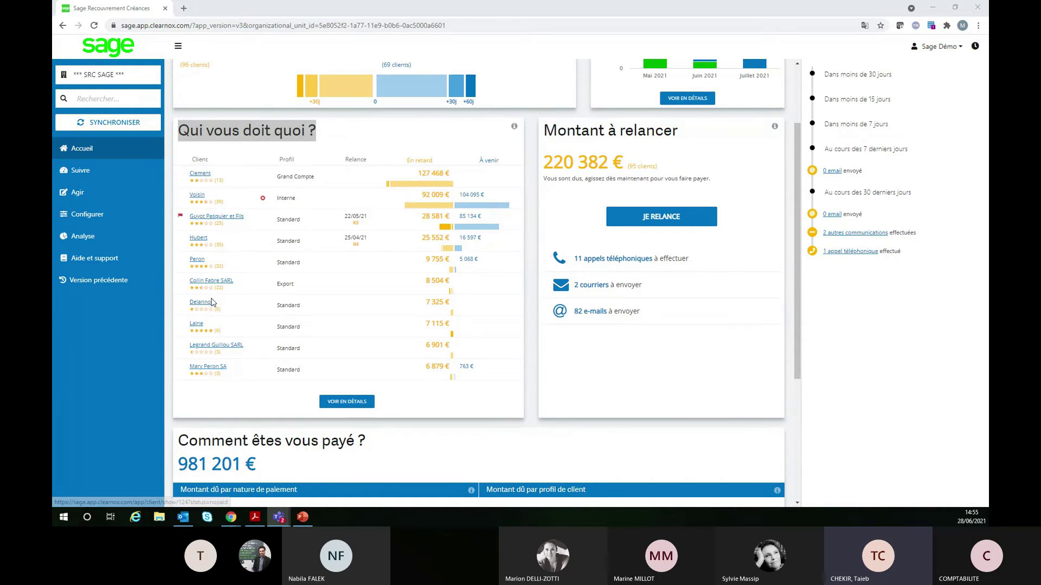
pyautogui.moveTo(192, 271)
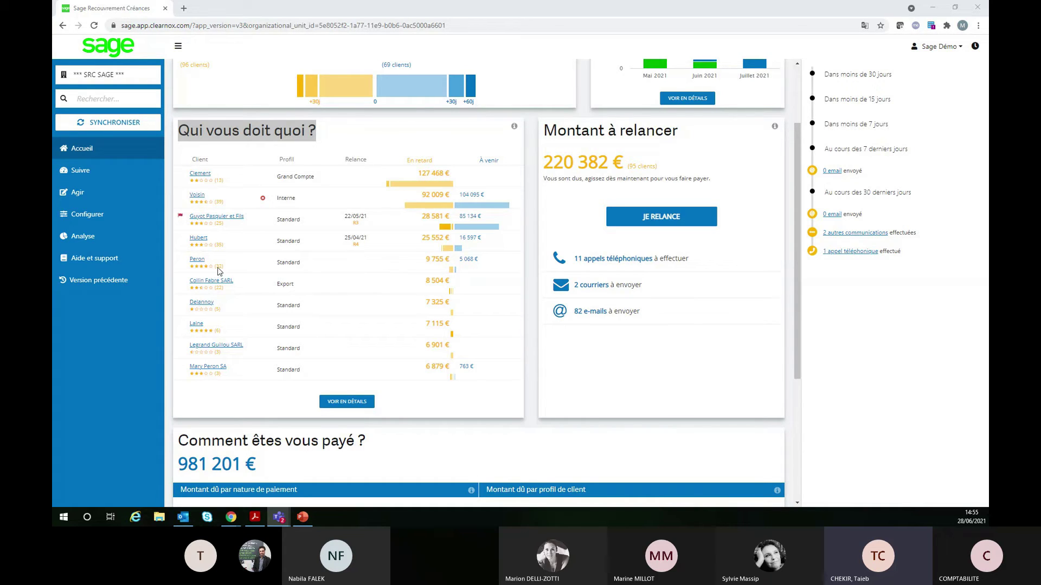
# Step: Review the "Montant à relancer" card, including the amount to chase and the phone calls to make
pyautogui.moveTo(553, 136); pyautogui.dragTo(729, 137)
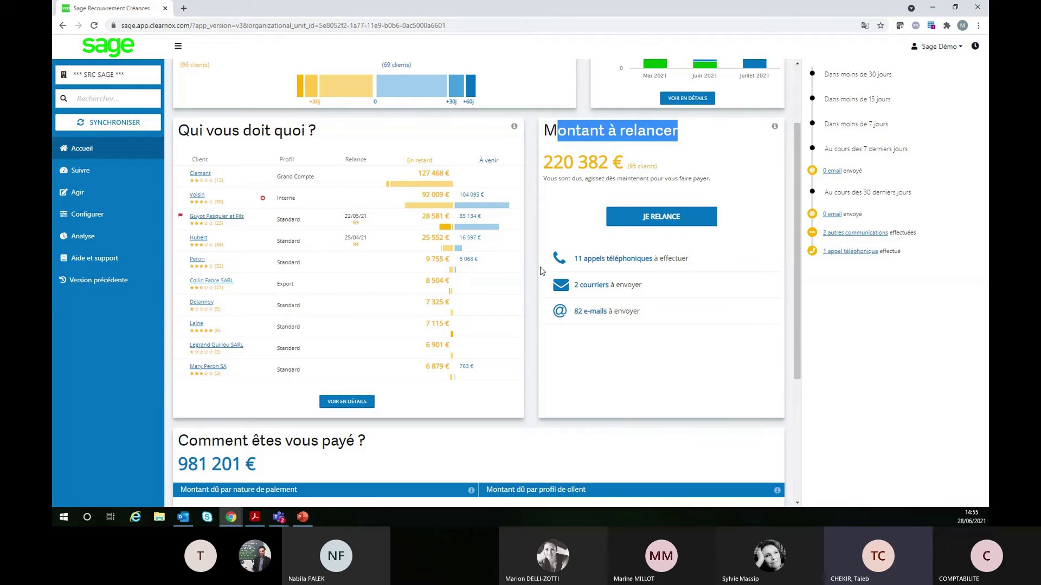
pyautogui.moveTo(545, 161); pyautogui.dragTo(618, 165)
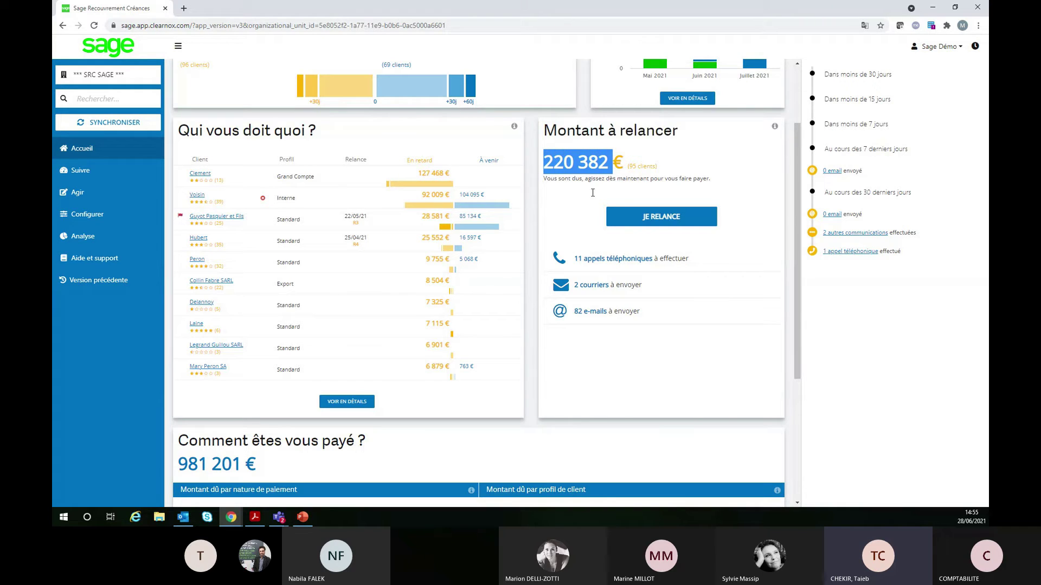
pyautogui.click(575, 259)
pyautogui.moveTo(574, 259); pyautogui.dragTo(622, 258)
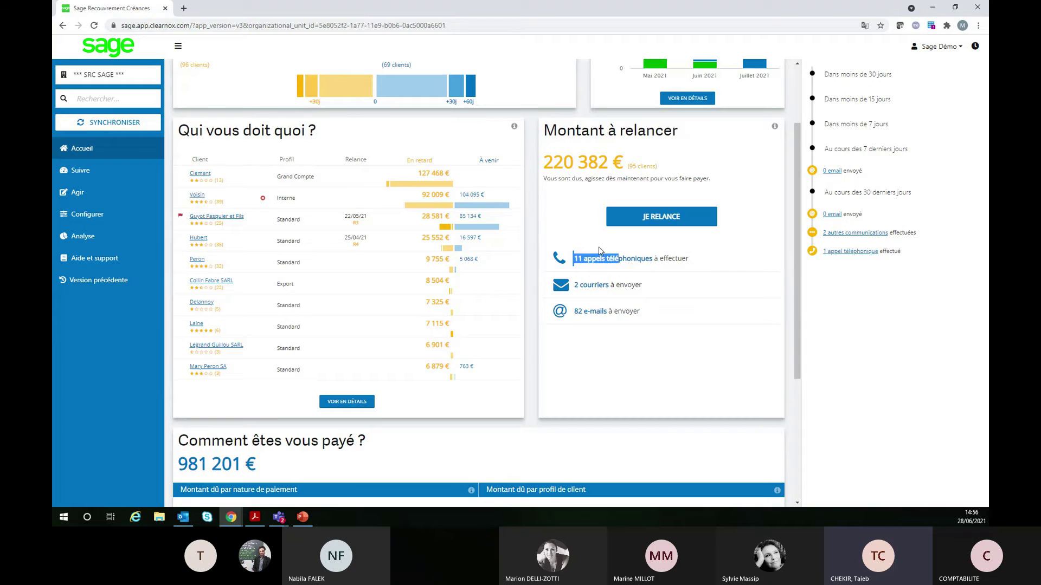
# Step: Examine the "Comment êtes vous payé ?" section, comparing amounts due by payment type and by client profile
pyautogui.scroll(-4, 599, 247)
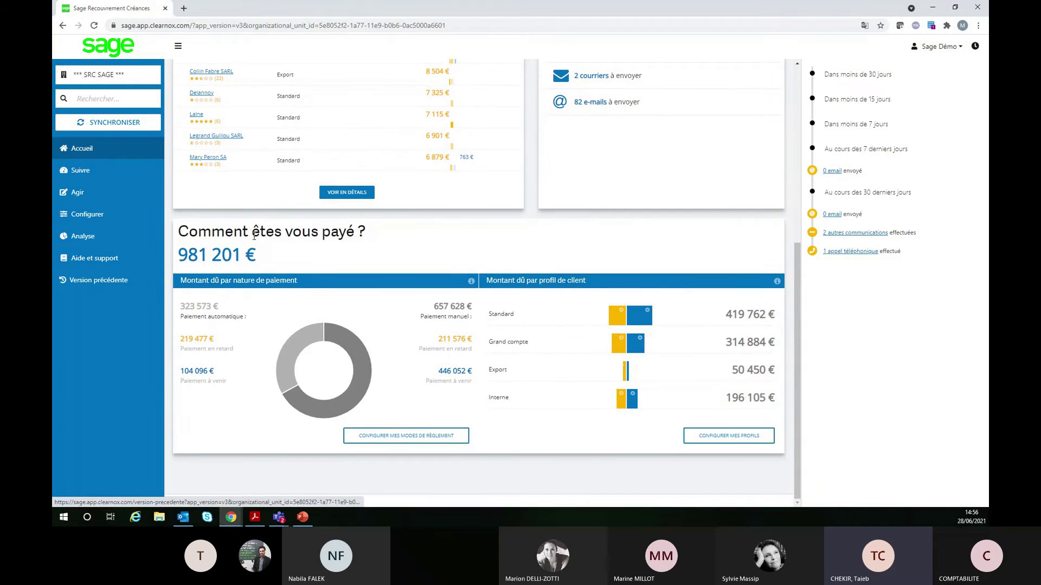
pyautogui.moveTo(211, 233); pyautogui.dragTo(440, 247)
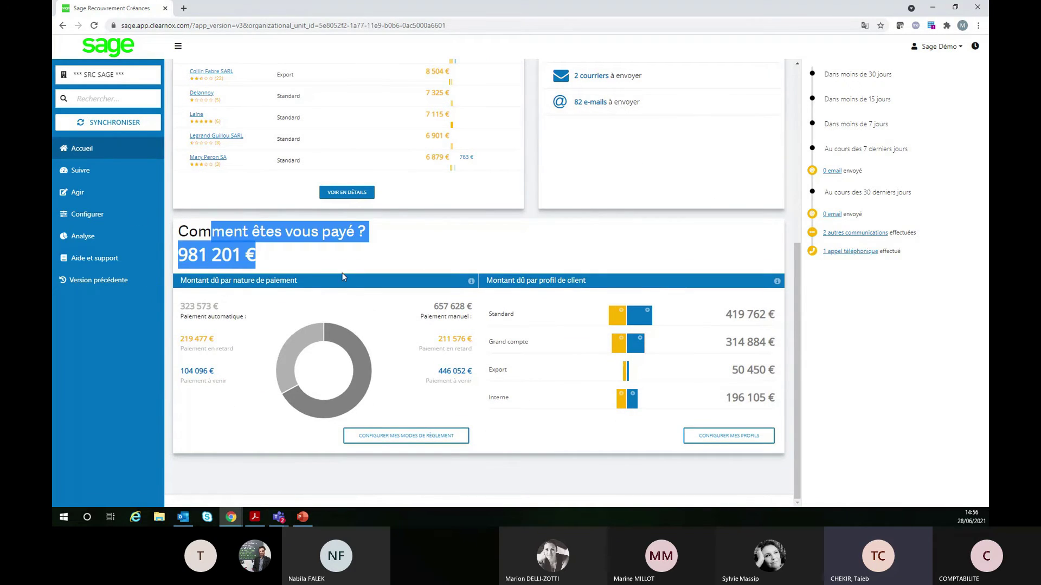
pyautogui.click(276, 283)
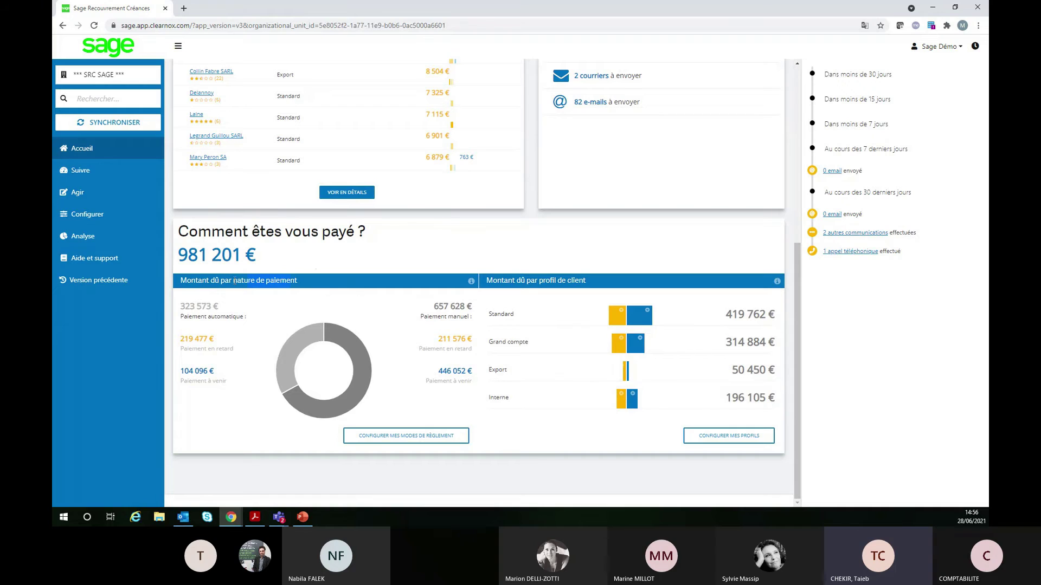
pyautogui.moveTo(538, 280); pyautogui.dragTo(596, 282)
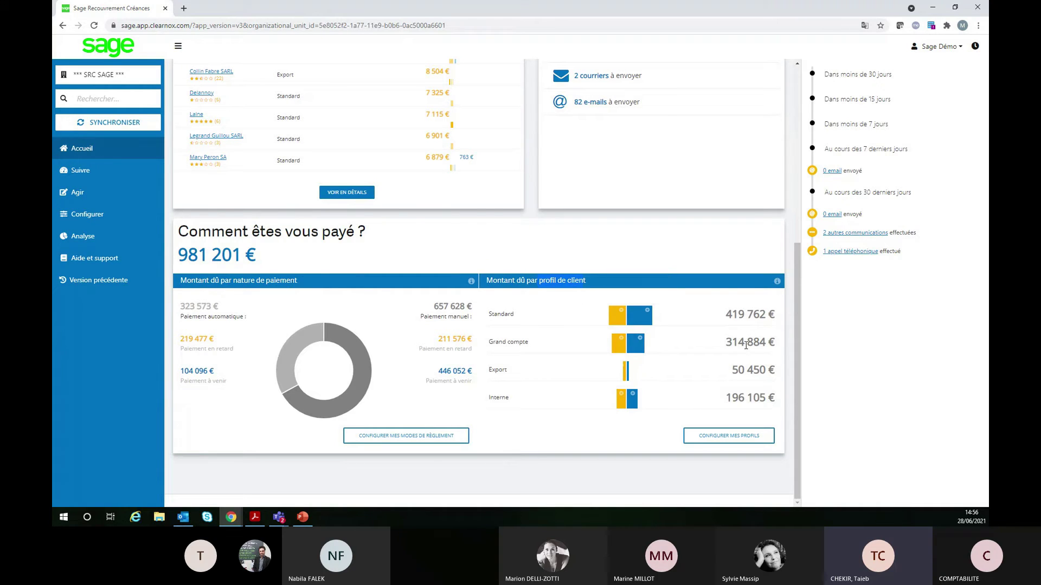
pyautogui.moveTo(727, 321); pyautogui.dragTo(775, 316)
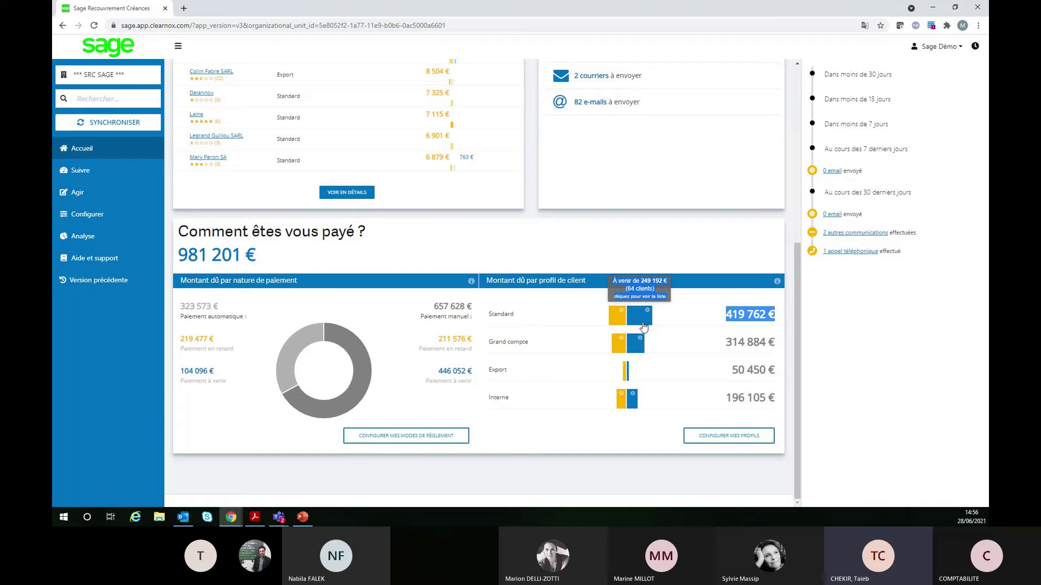
pyautogui.click(593, 248)
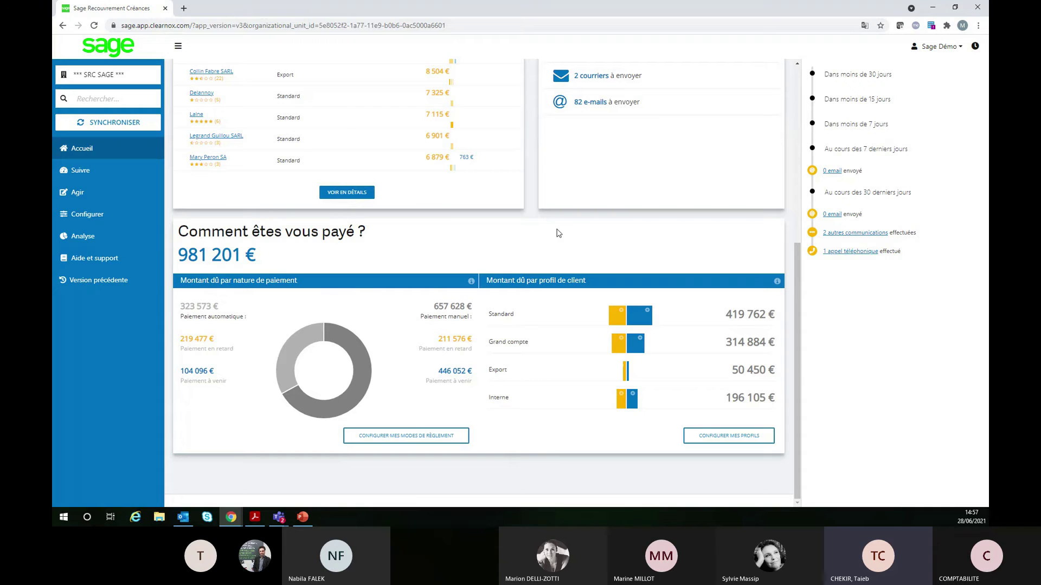
# Step: Open the client record for Guyot Pasquier et Fils and review its total due, overdue and upcoming amounts
pyautogui.scroll(5, 363, 320)
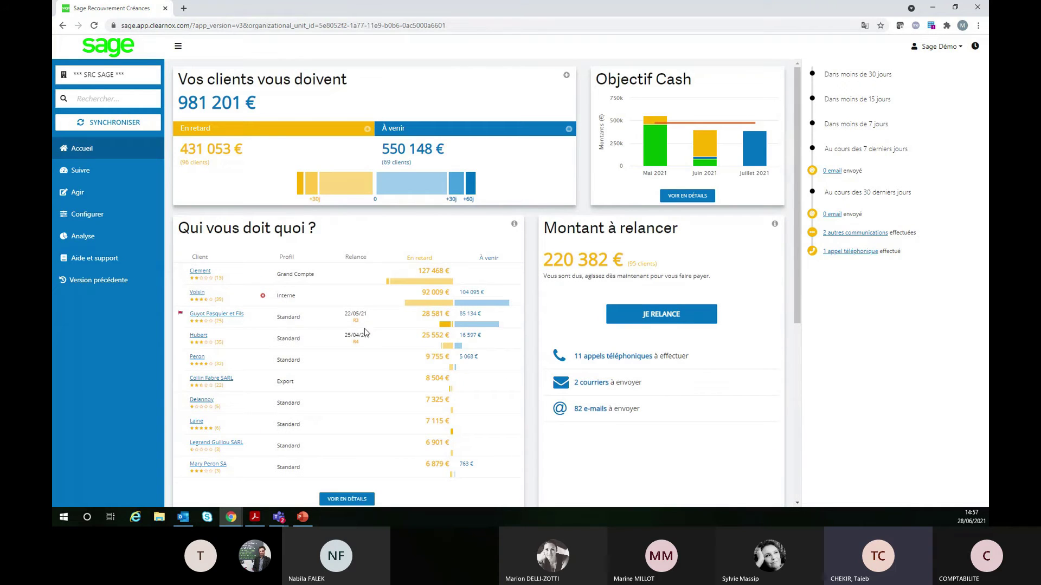
pyautogui.click(205, 319)
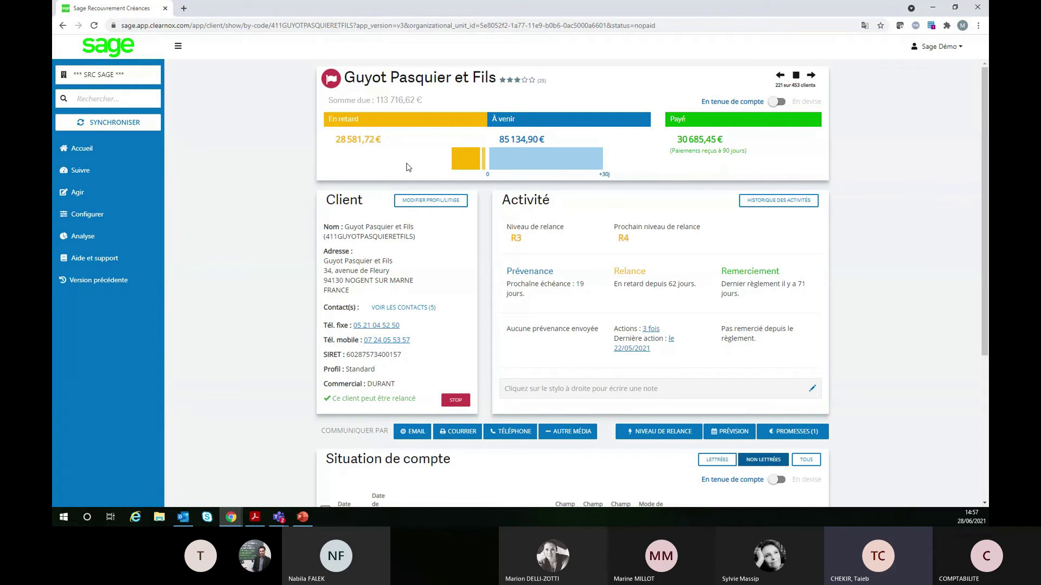
pyautogui.moveTo(339, 100); pyautogui.dragTo(434, 104)
pyautogui.click(396, 100)
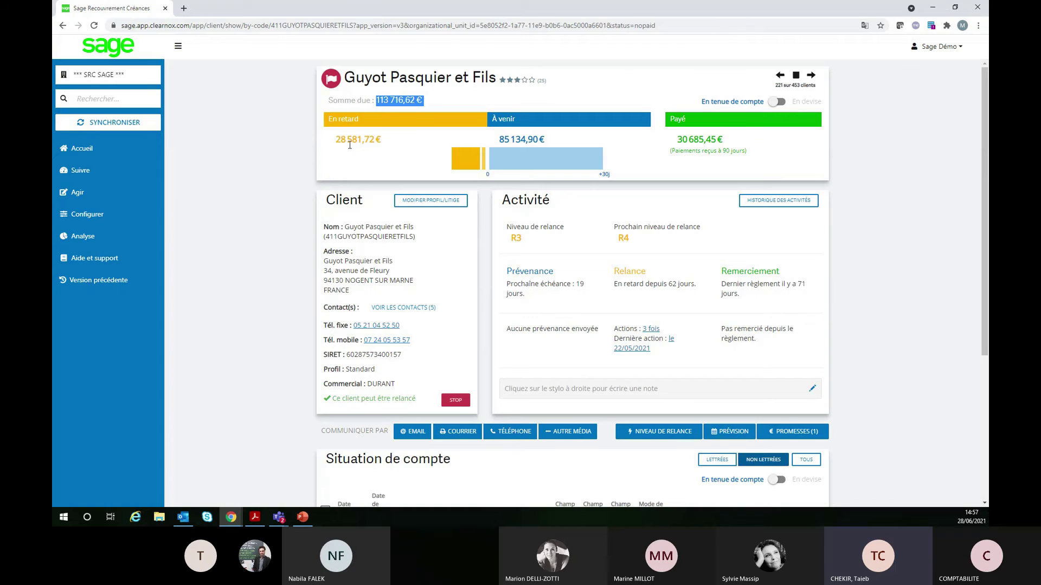
pyautogui.moveTo(336, 140); pyautogui.dragTo(398, 143)
pyautogui.moveTo(498, 139); pyautogui.dragTo(599, 135)
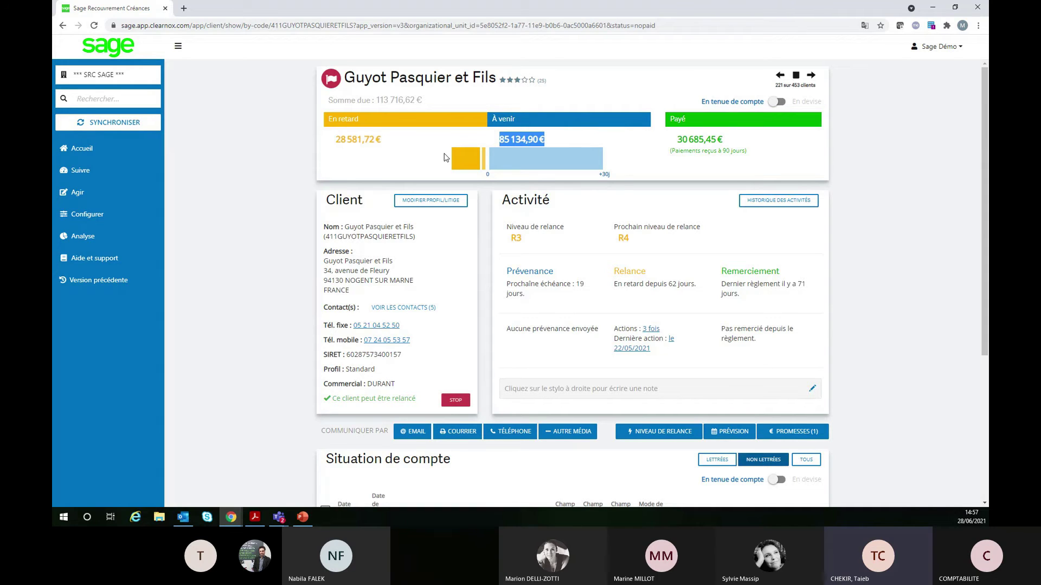
# Step: Review the name and address details in the Client section of the record
pyautogui.scroll(-3, 293, 262)
pyautogui.scroll(2, 326, 227)
pyautogui.moveTo(344, 180); pyautogui.dragTo(392, 232)
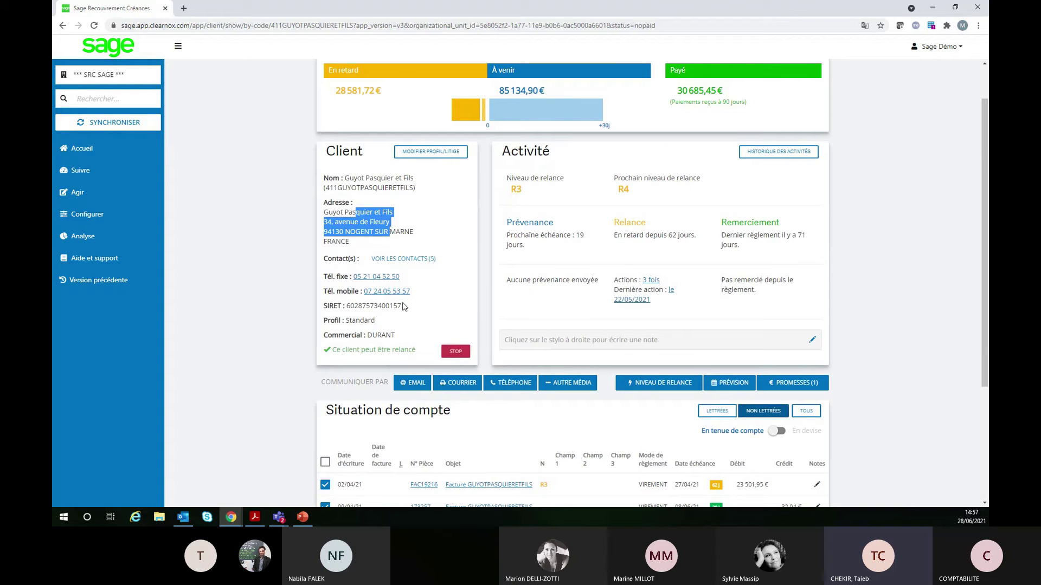
# Step: Review the client's contact list and the sales representative assigned in the Client section
pyautogui.click(429, 259)
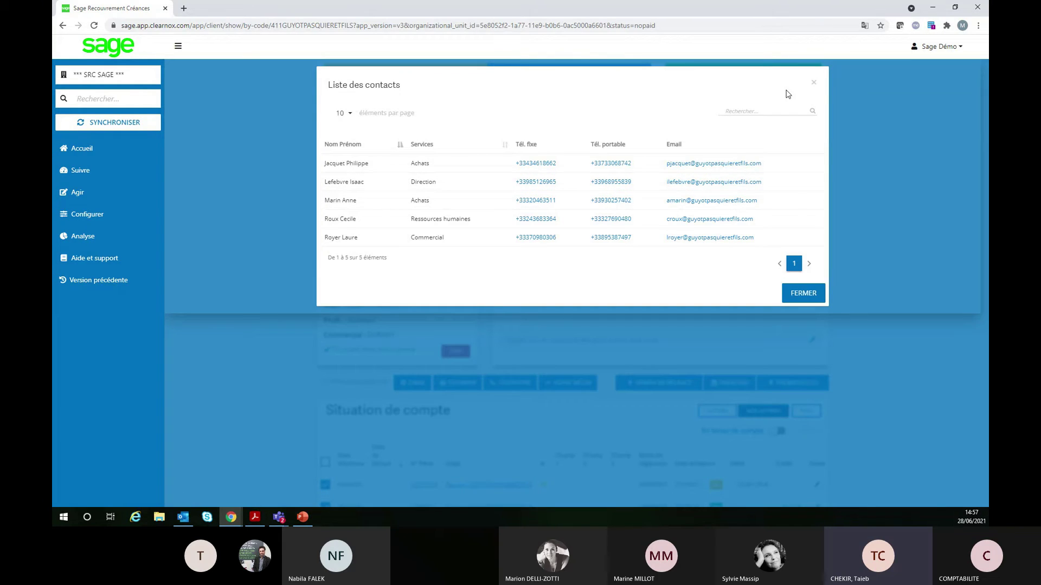
pyautogui.click(814, 83)
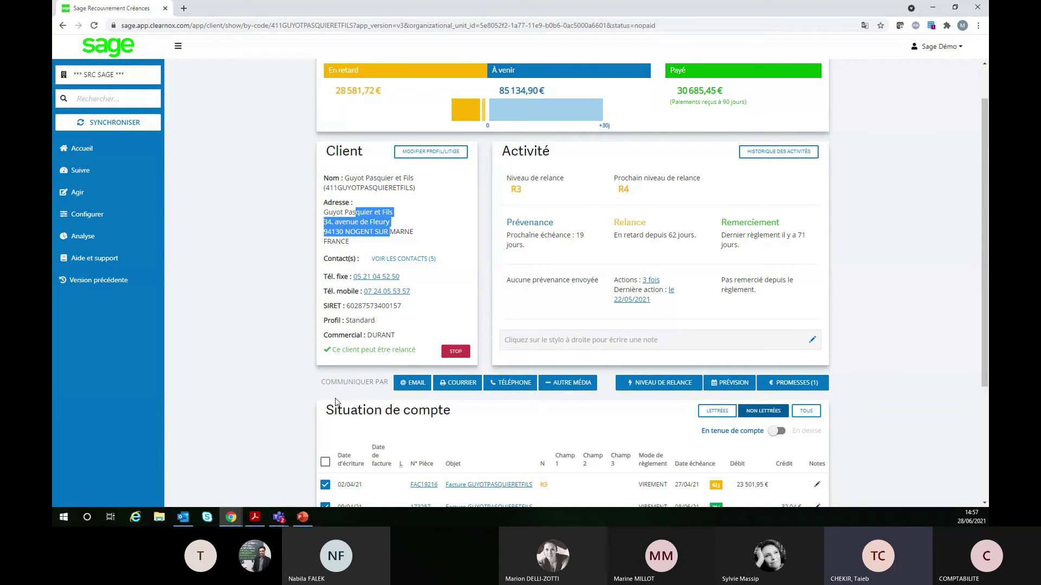
pyautogui.moveTo(399, 337); pyautogui.dragTo(367, 337)
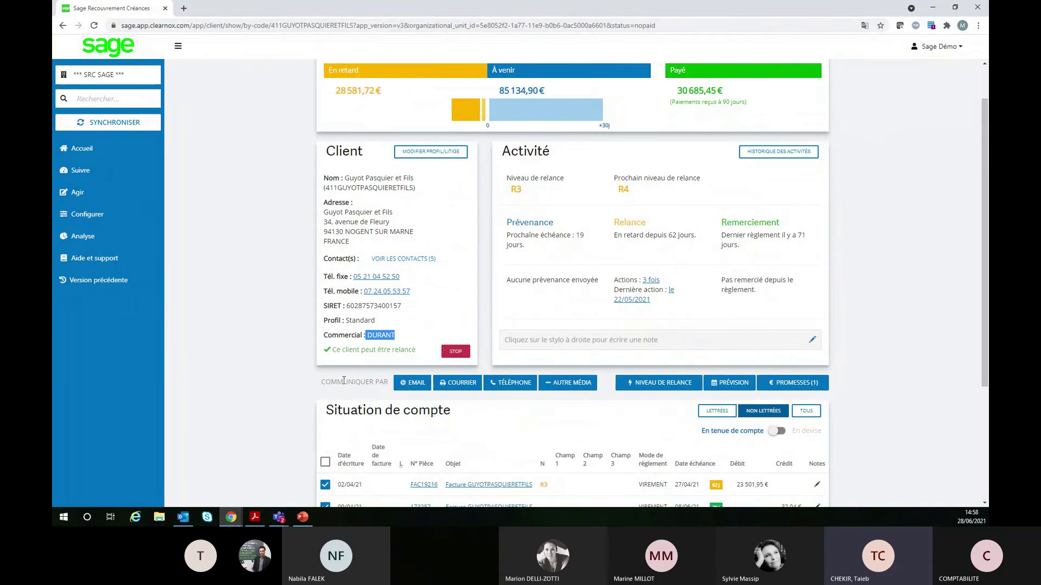
pyautogui.scroll(-2, 455, 147)
pyautogui.scroll(1, 455, 147)
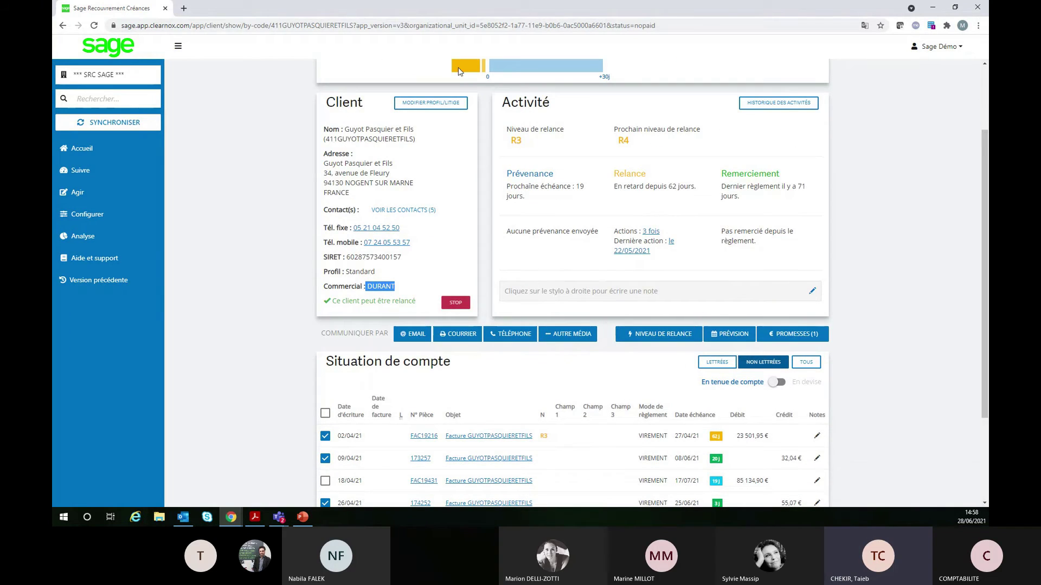
# Step: Try setting the client's Litige status to Oui and inspect the Profil client choices, closing the form without saving
pyautogui.click(431, 102)
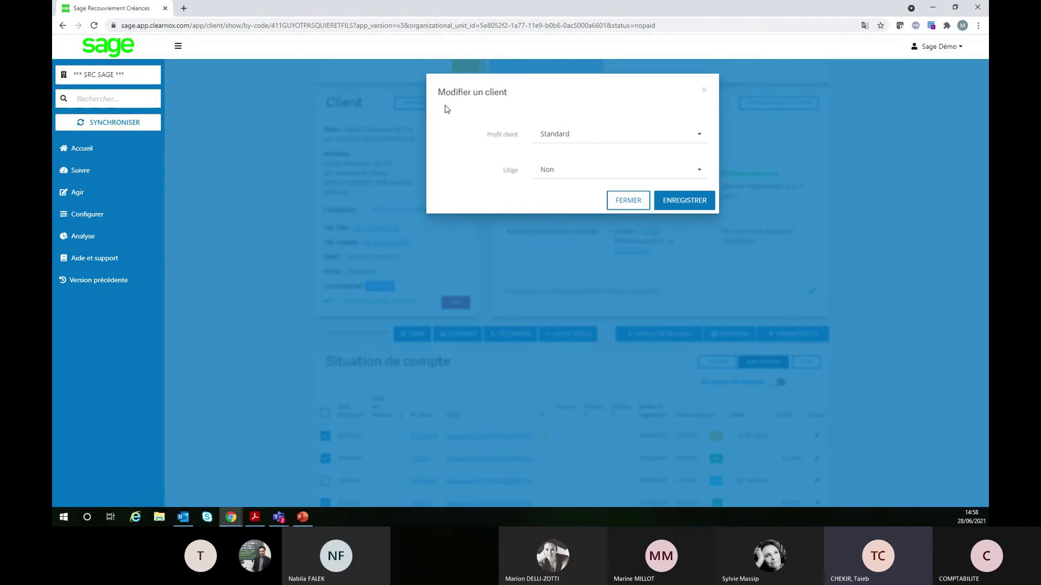
pyautogui.click(594, 138)
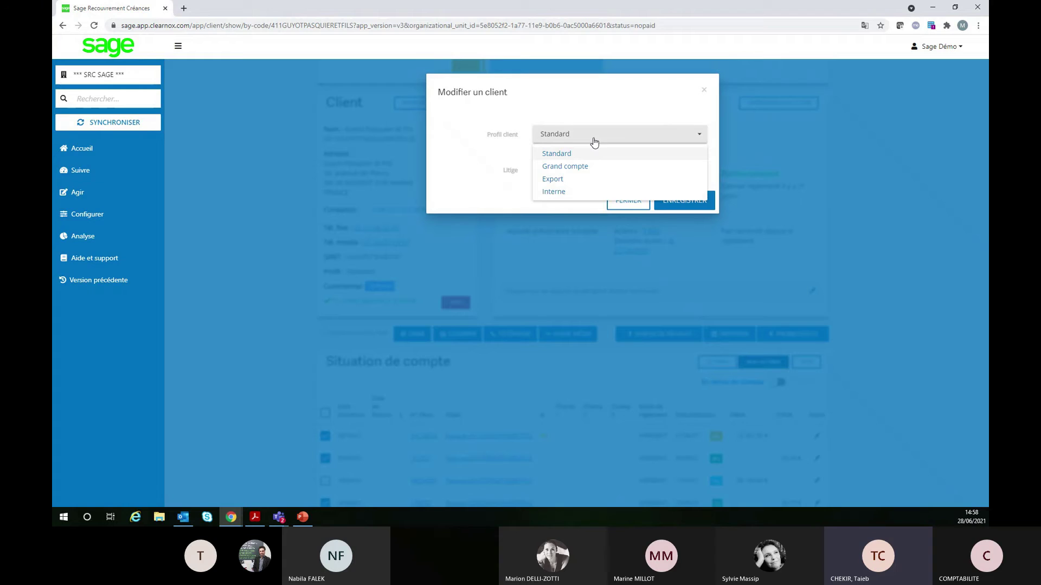
pyautogui.click(512, 174)
pyautogui.click(590, 169)
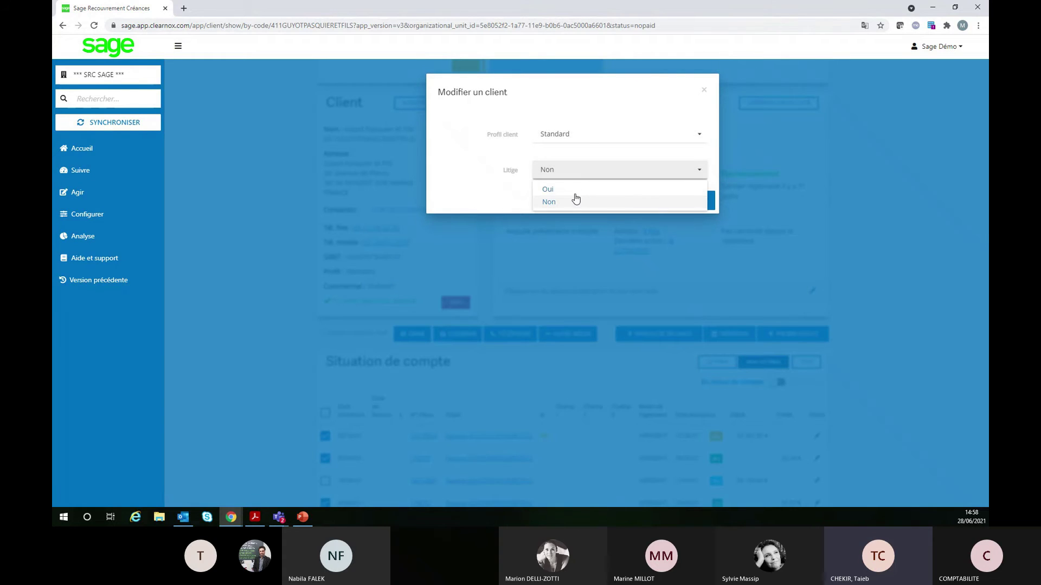
pyautogui.click(574, 189)
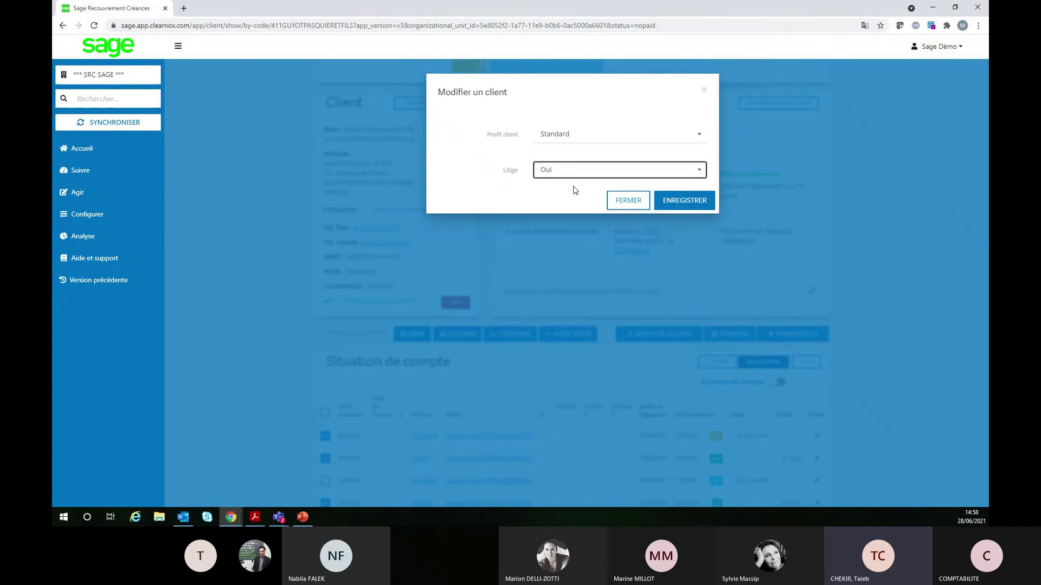
pyautogui.click(546, 145)
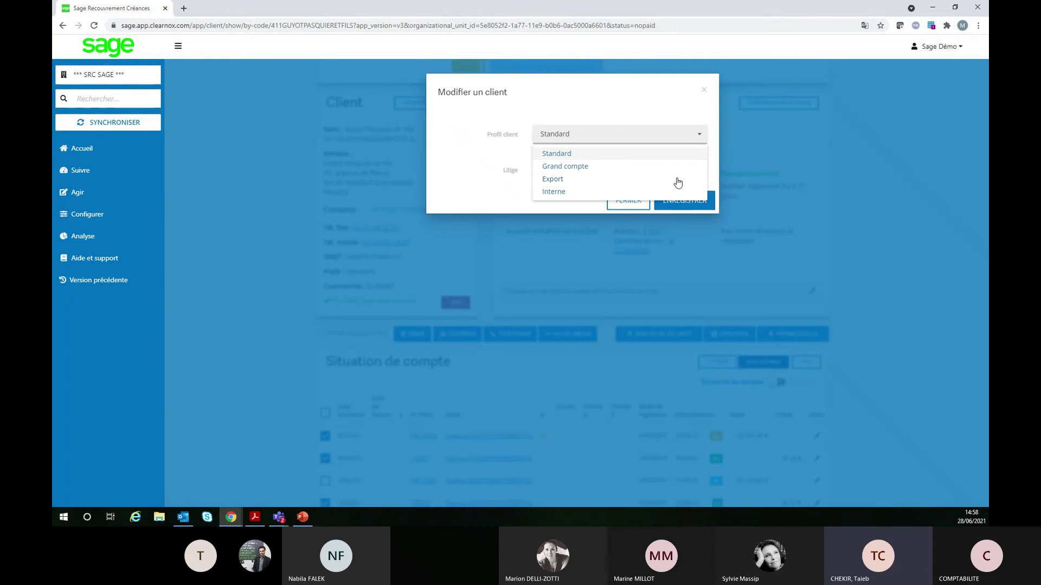
pyautogui.click(443, 171)
pyautogui.click(628, 201)
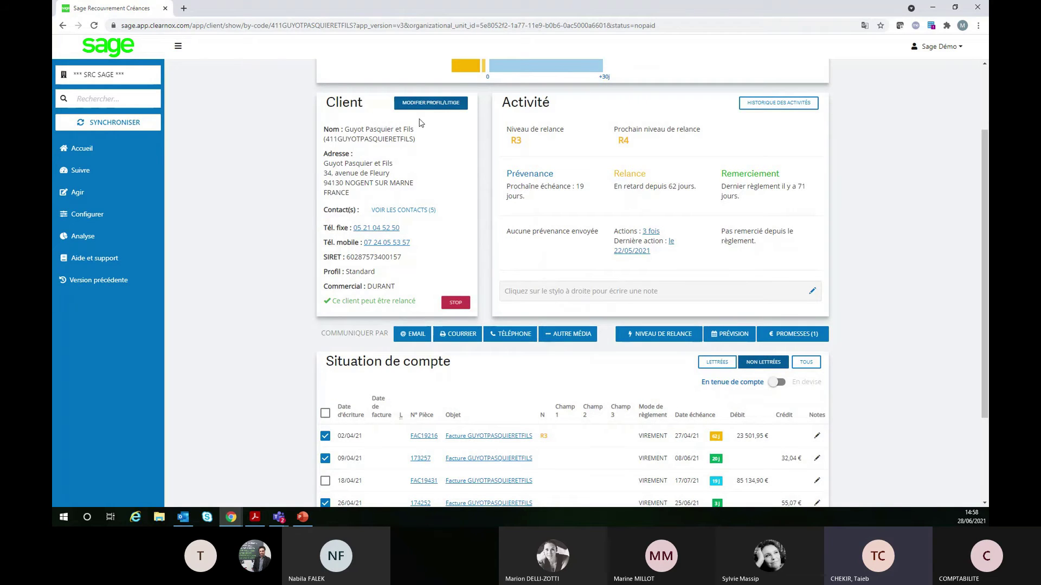
# Step: Stop reminders for the Guyot Pasquier et Fils client and expand the Suivre section
pyautogui.click(435, 104)
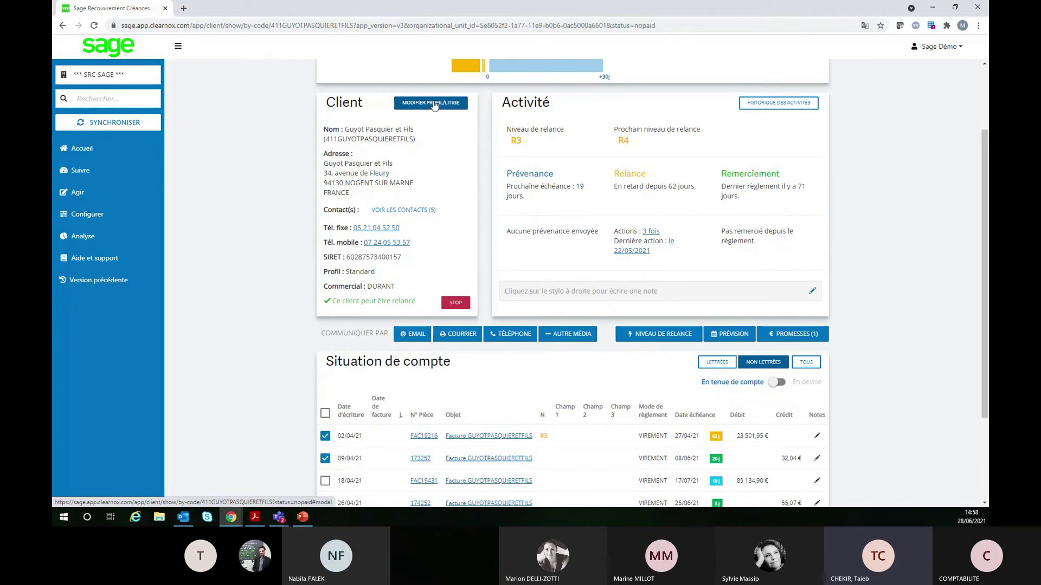
pyautogui.click(104, 174)
pyautogui.click(93, 284)
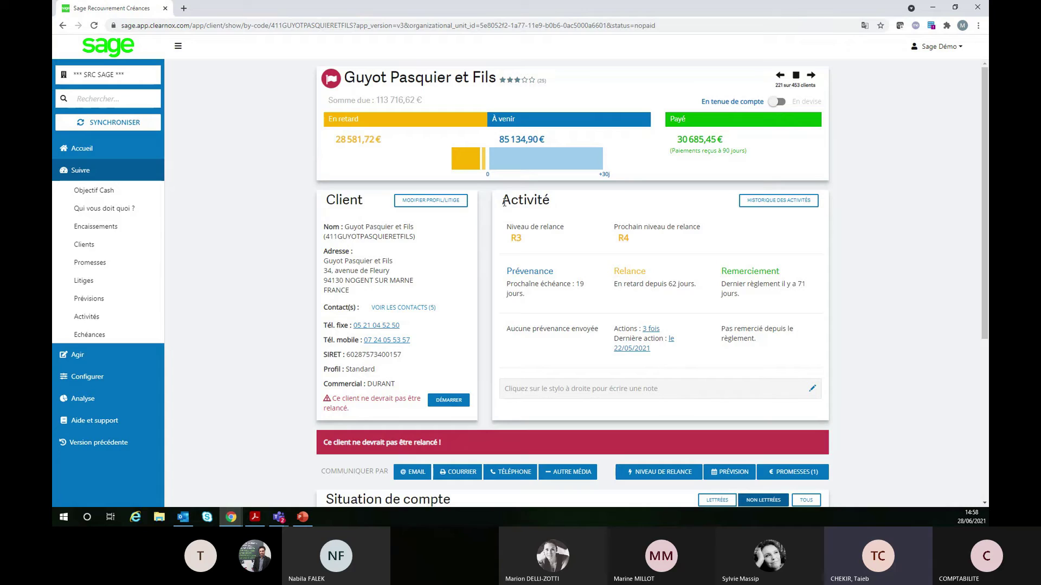
# Step: Review the client's current and upcoming reminder levels in the Activité section
pyautogui.moveTo(502, 209); pyautogui.dragTo(628, 200)
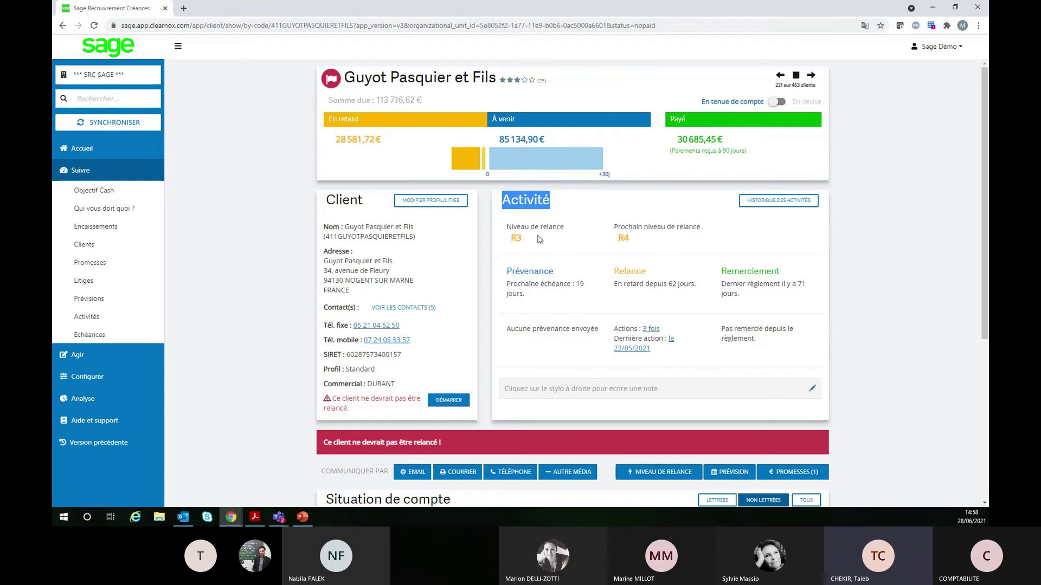
pyautogui.moveTo(508, 242); pyautogui.dragTo(525, 245)
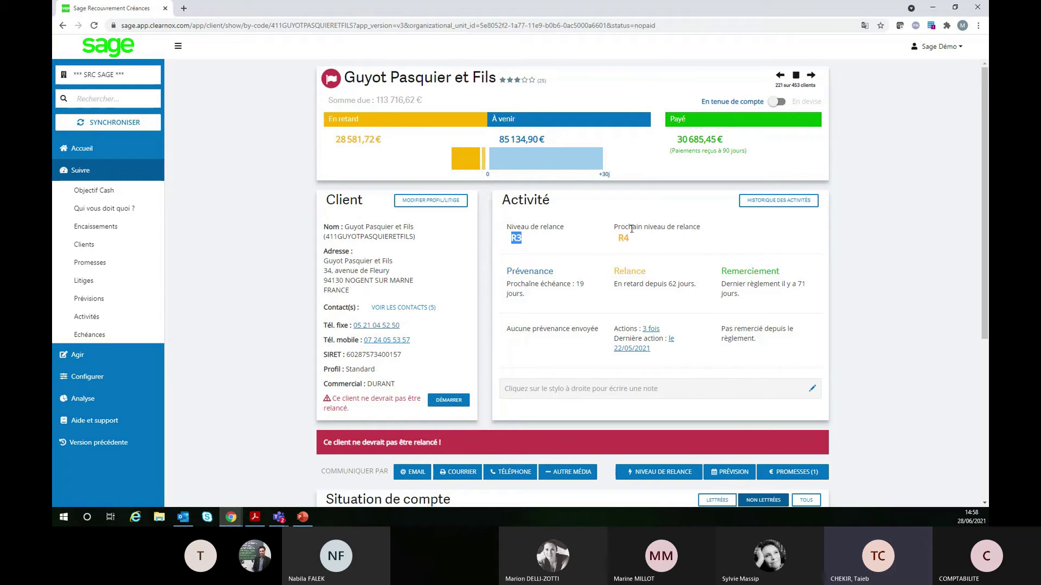
pyautogui.moveTo(630, 240); pyautogui.dragTo(619, 245)
# Step: Open the email reminder dated 22/05/2021 from the client's latest reminders and examine its message and invoice table
pyautogui.click(653, 329)
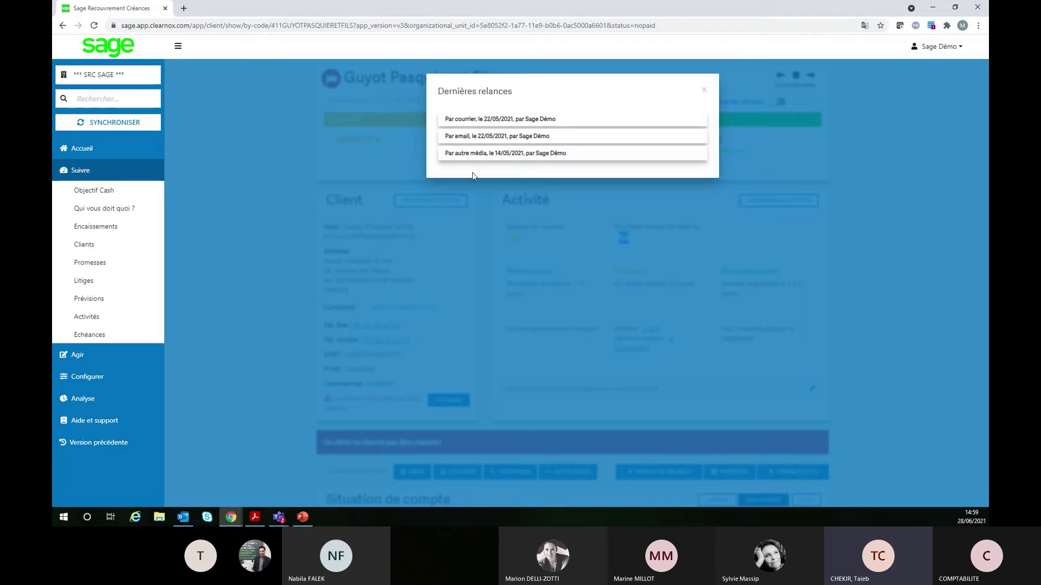
pyautogui.click(533, 136)
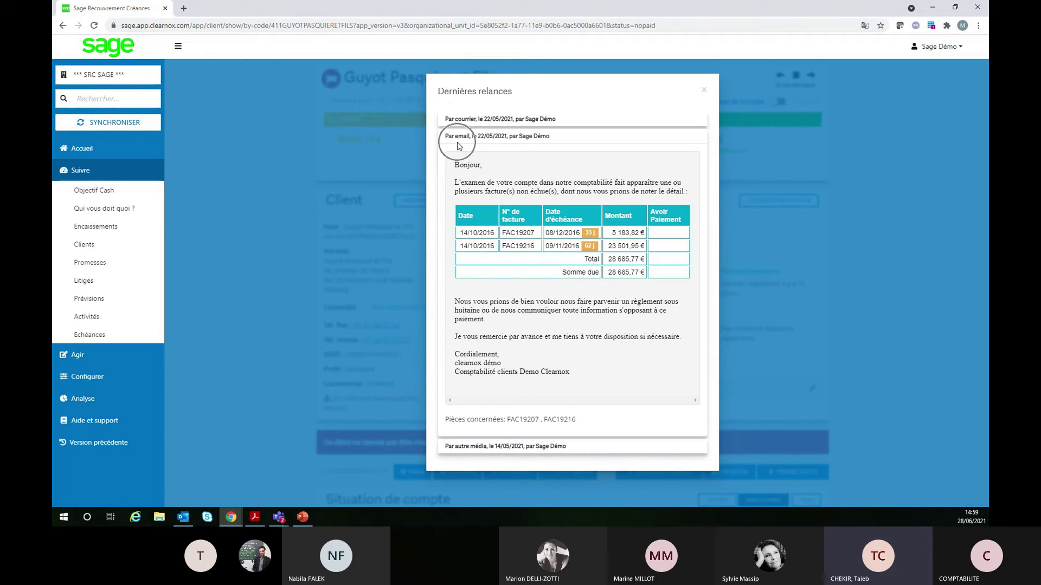
pyautogui.moveTo(456, 165); pyautogui.dragTo(681, 200)
pyautogui.moveTo(470, 313); pyautogui.dragTo(570, 320)
pyautogui.moveTo(647, 284); pyautogui.dragTo(447, 197)
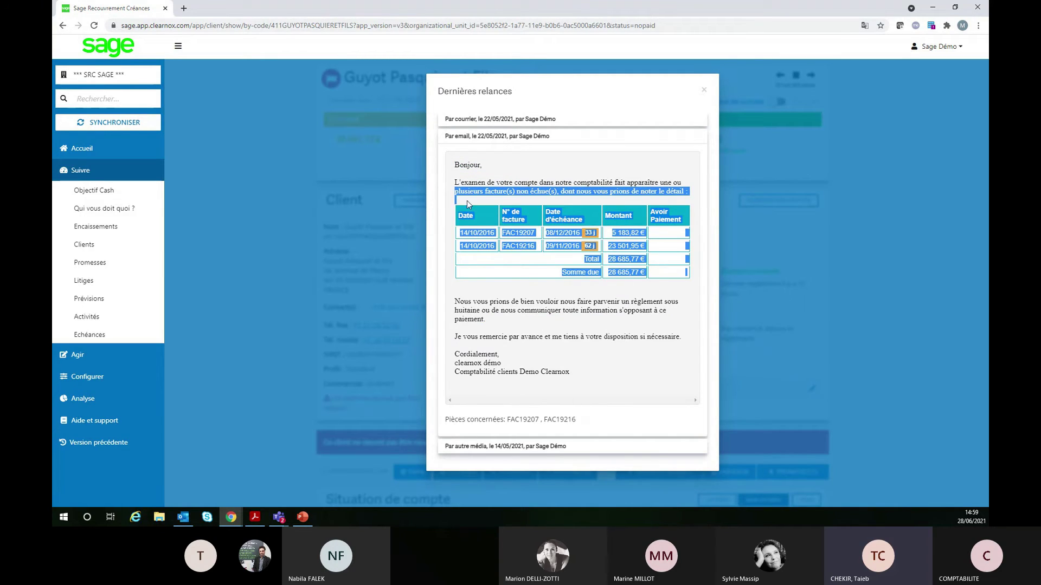
pyautogui.click(469, 203)
pyautogui.press('ctrl')
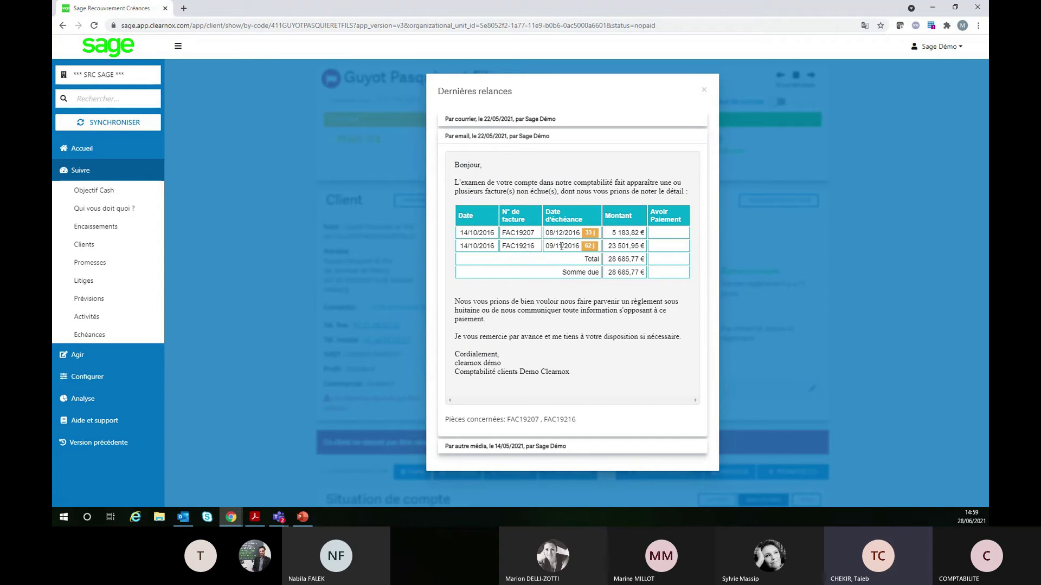
pyautogui.press('ctrl')
# Step: Review the email reminder's totals, introduction and payment request wording, and close the list of latest reminders
pyautogui.moveTo(611, 258); pyautogui.dragTo(657, 260)
pyautogui.doubleClick(611, 272)
pyautogui.doubleClick(629, 272)
pyautogui.moveTo(470, 174); pyautogui.dragTo(635, 193)
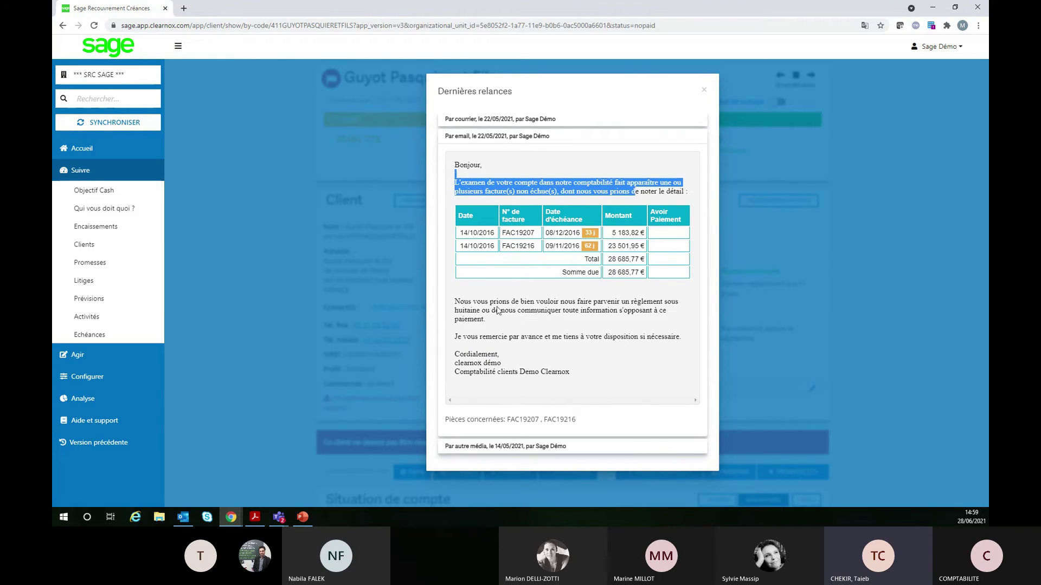
pyautogui.moveTo(493, 302); pyautogui.dragTo(561, 320)
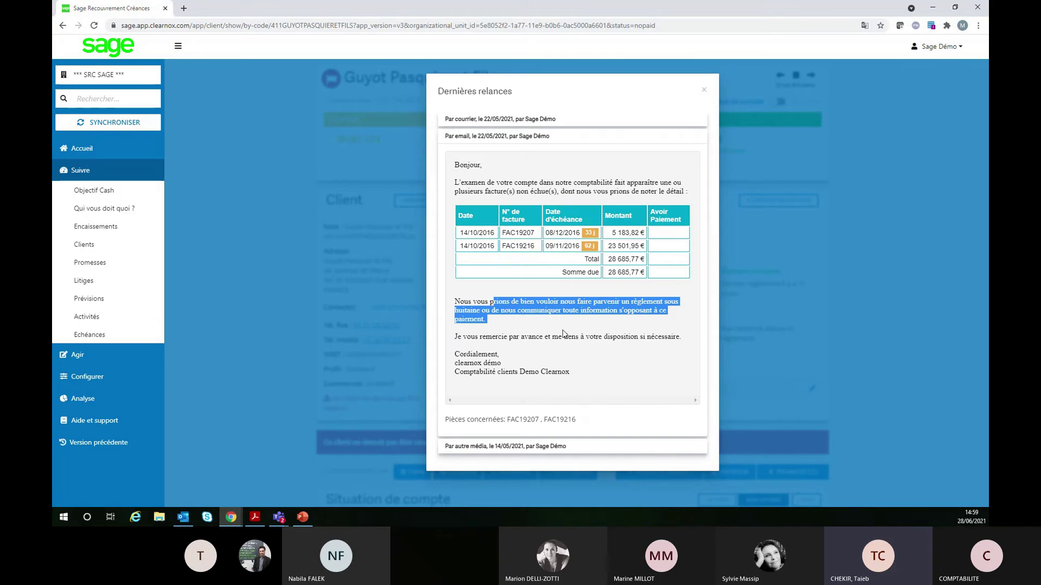
pyautogui.click(704, 91)
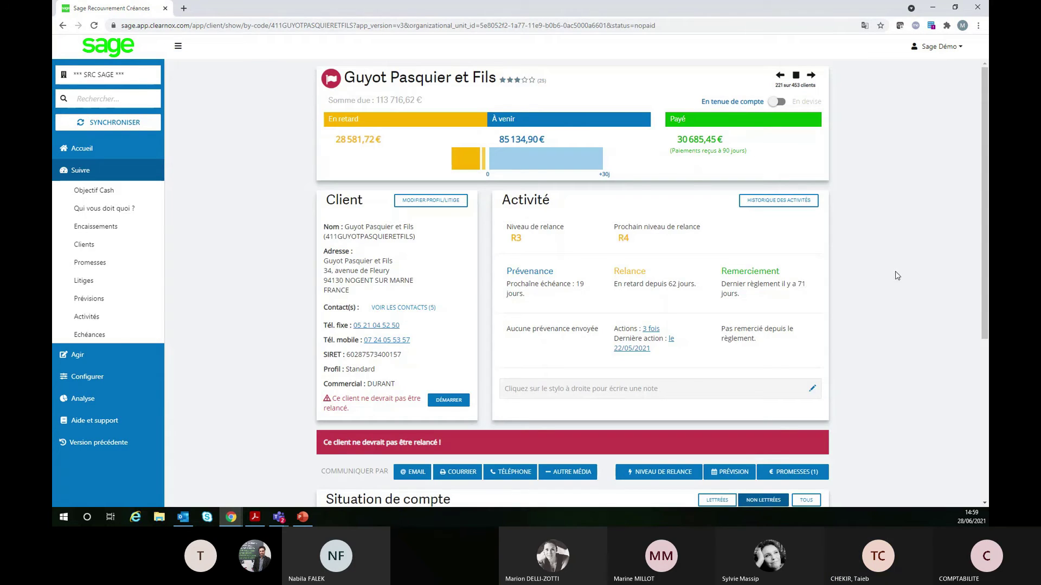
# Step: Open the client's activity history and check the status of the email reminder
pyautogui.click(792, 200)
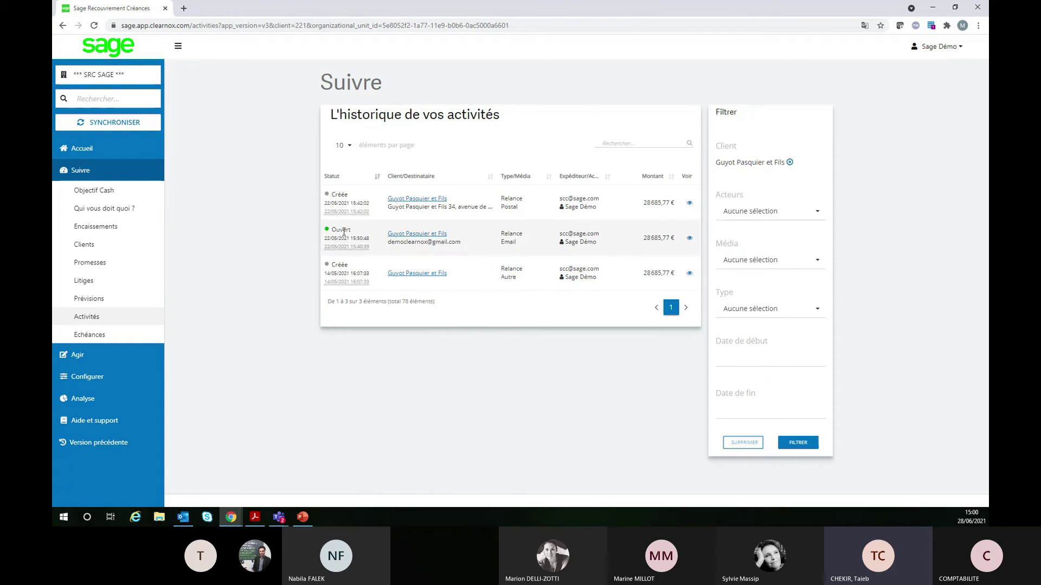
pyautogui.press('ctrl')
pyautogui.moveTo(335, 228)
pyautogui.mouseDown()
pyautogui.moveTo(354, 233)
pyautogui.moveTo(345, 239)
pyautogui.mouseUp()
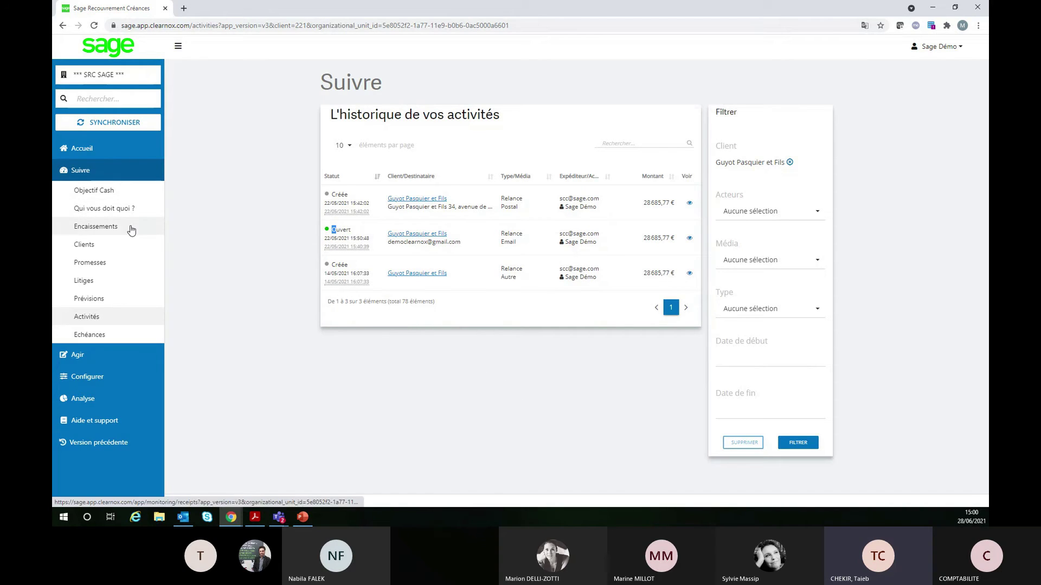
# Step: Return to the Guyot Pasquier et Fils record and reactivate reminders for the client
pyautogui.click(63, 26)
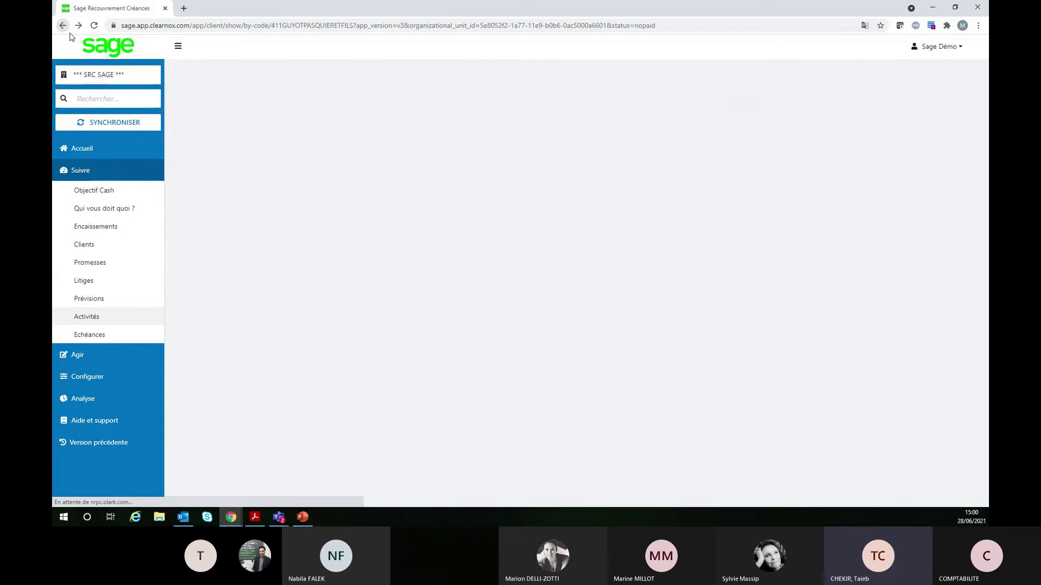
pyautogui.scroll(-3, 230, 424)
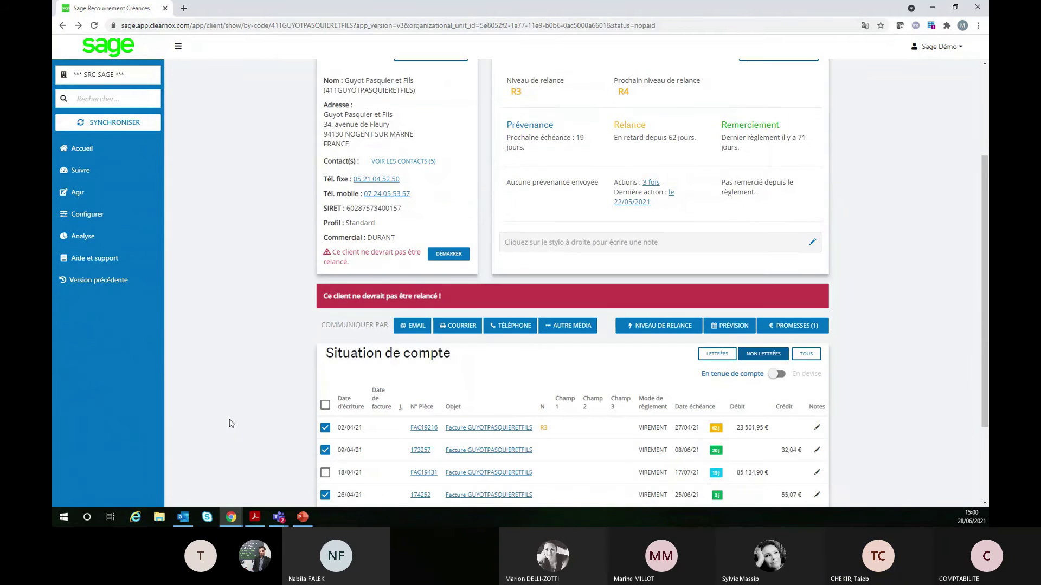
pyautogui.click(448, 253)
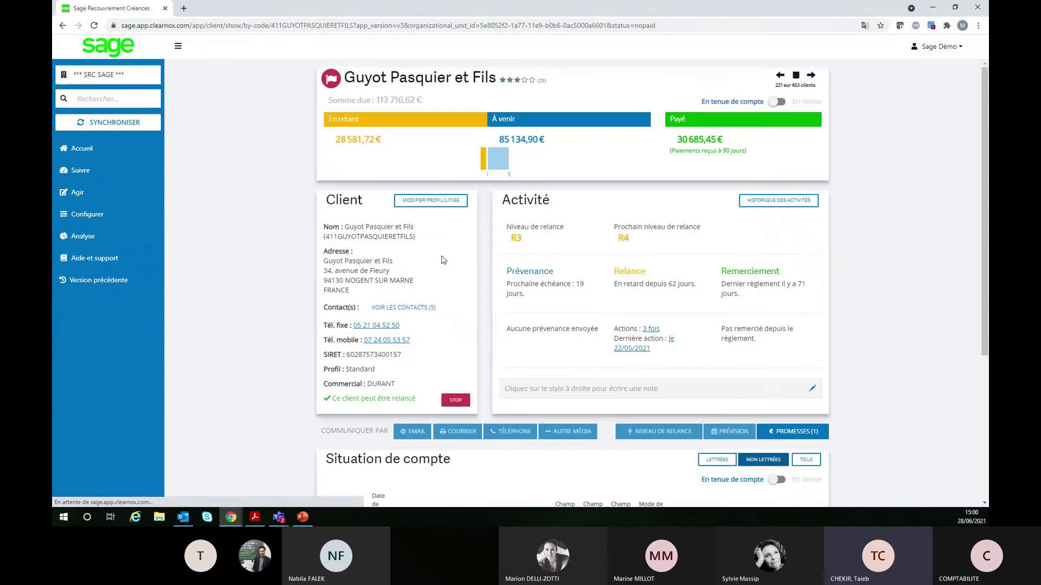
# Step: Deselect entries 174252, AV000006, FAC19207 and 173257 in the Situation de compte, keeping only invoice FAC19216 selected
pyautogui.scroll(-5, 353, 326)
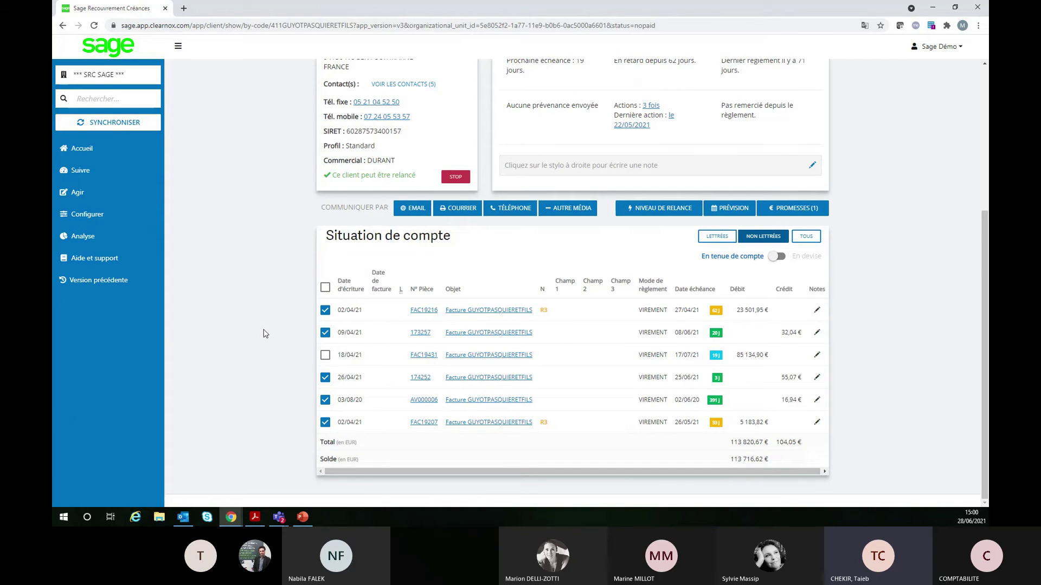
pyautogui.click(766, 244)
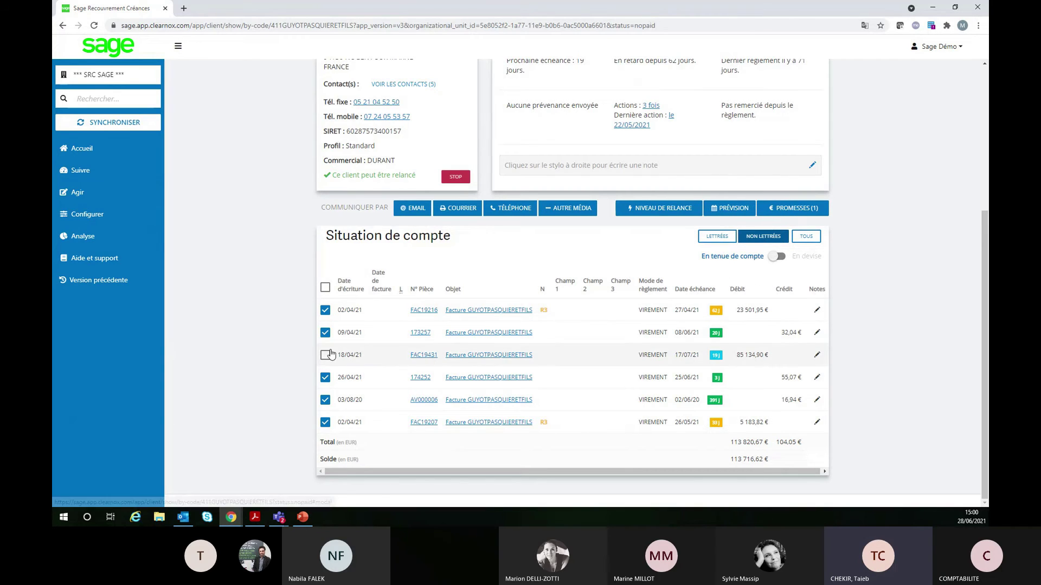
pyautogui.click(325, 377)
pyautogui.click(325, 400)
pyautogui.click(325, 422)
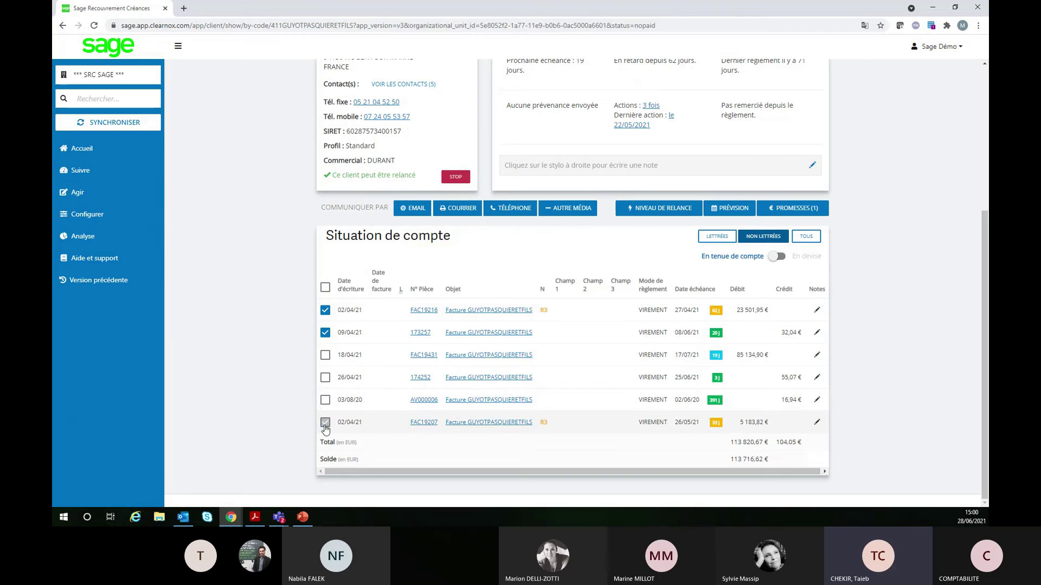
pyautogui.click(326, 332)
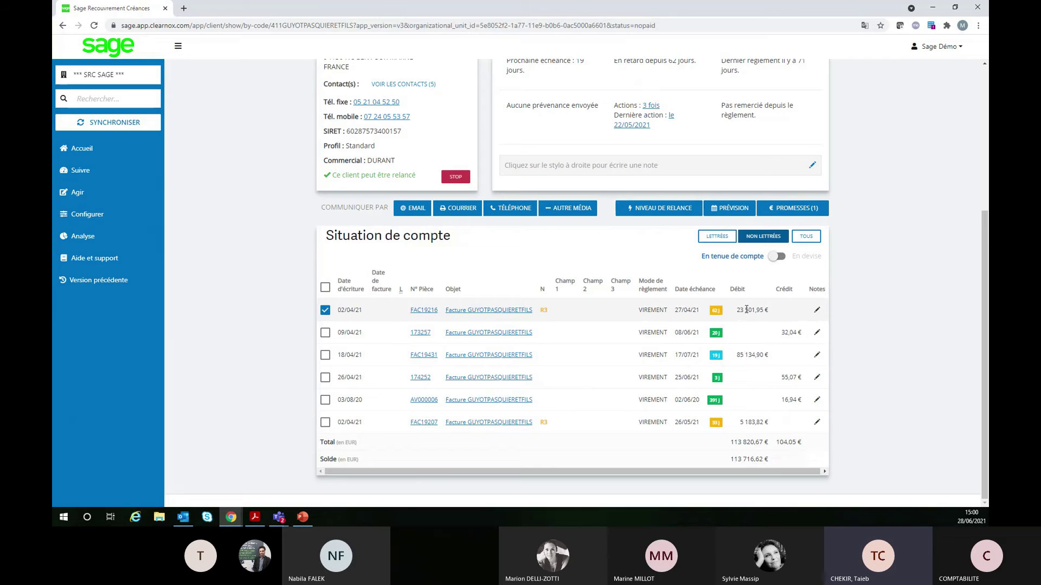
# Step: Open the email reminder form for invoice FAC19216, review its prefilled fields and recipients, and close it without sending
pyautogui.scroll(5, 748, 325)
pyautogui.scroll(-3, 757, 378)
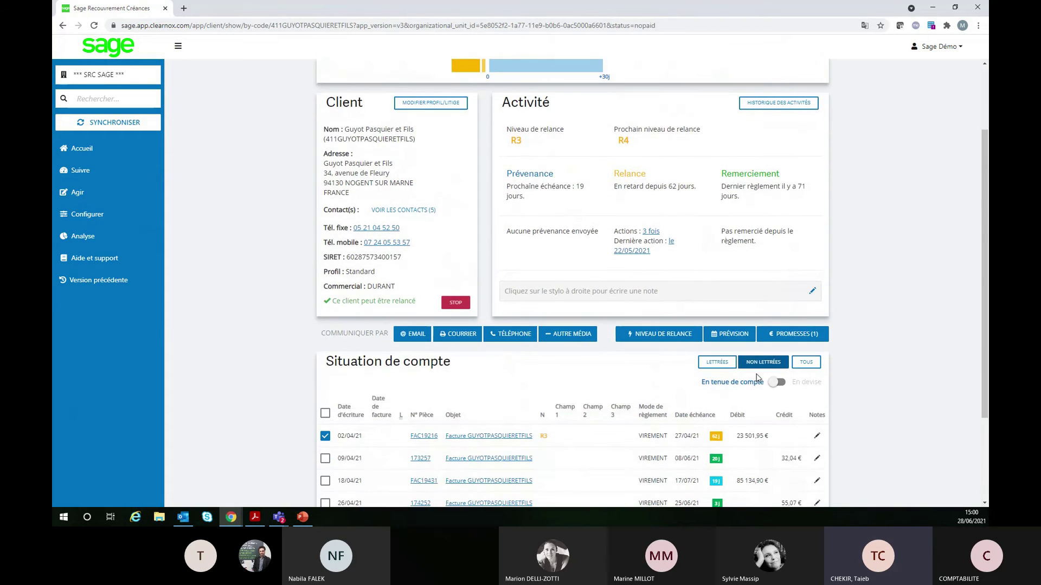
pyautogui.scroll(-1, 758, 378)
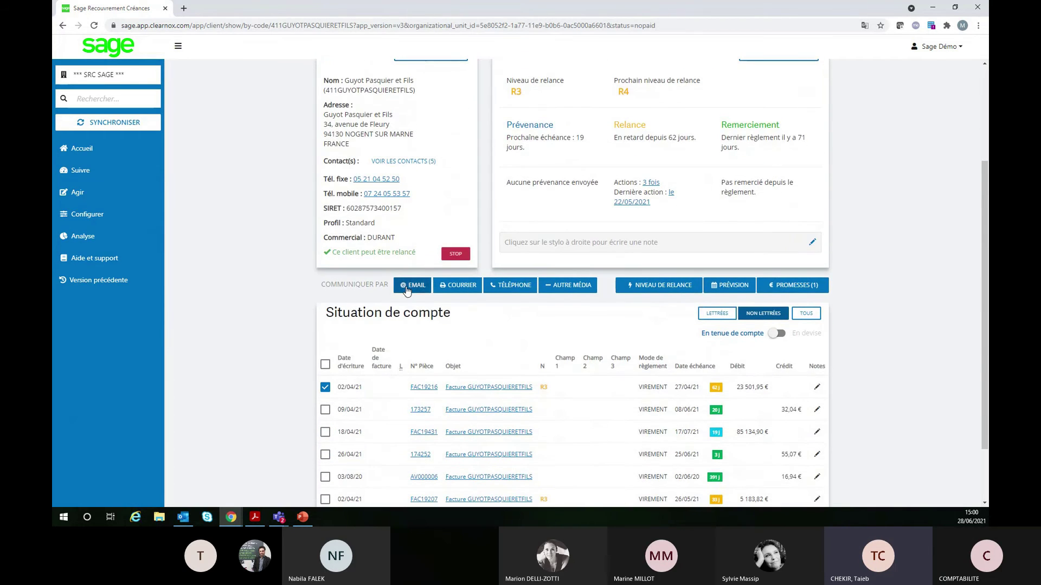
pyautogui.click(410, 286)
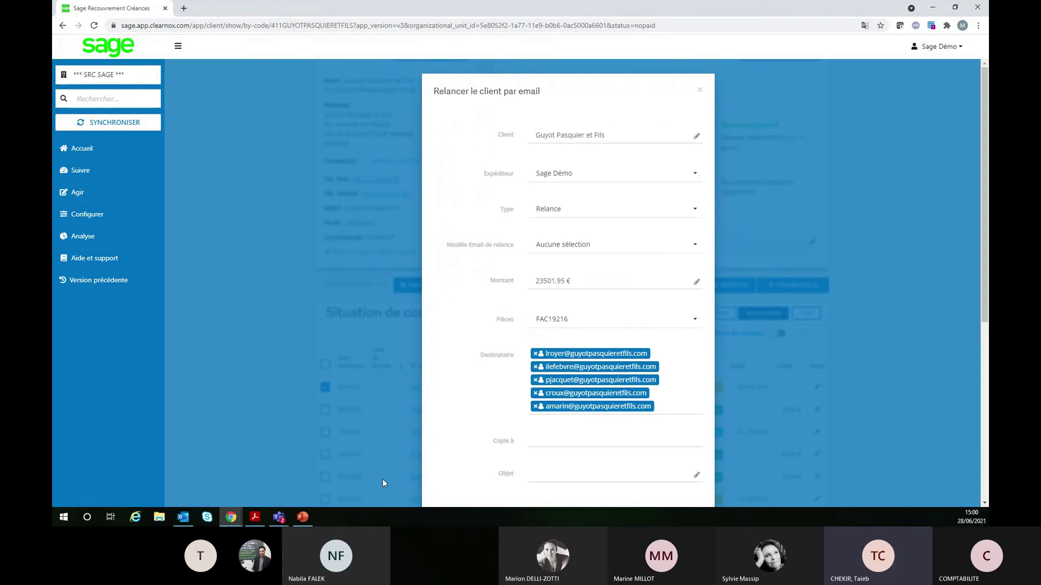
pyautogui.click(699, 90)
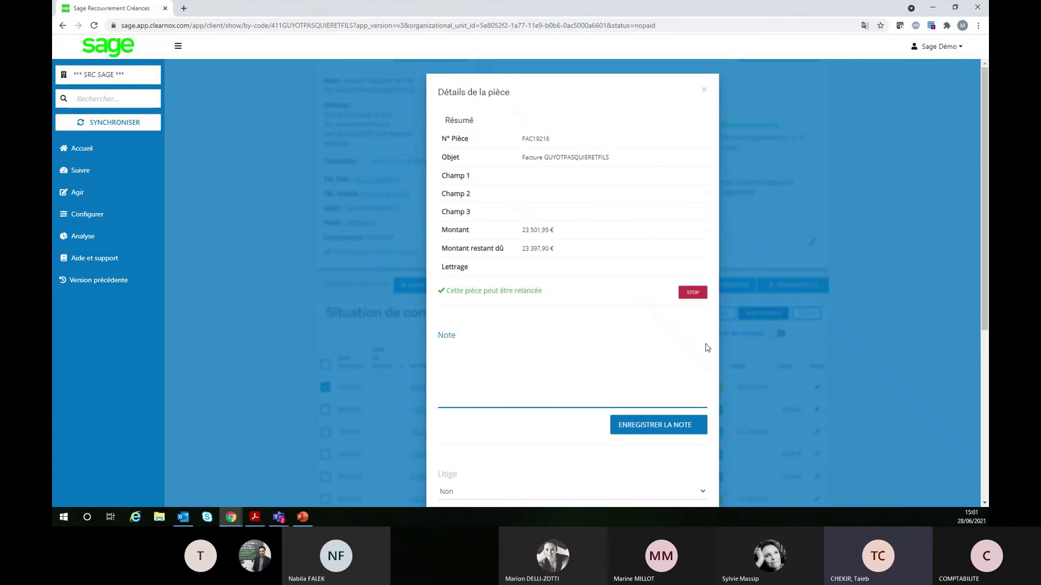
# Step: Review the note area, dispute setting, payment delays and dates in invoice FAC19216's details, and close them
pyautogui.click(455, 314)
pyautogui.scroll(-2, 549, 393)
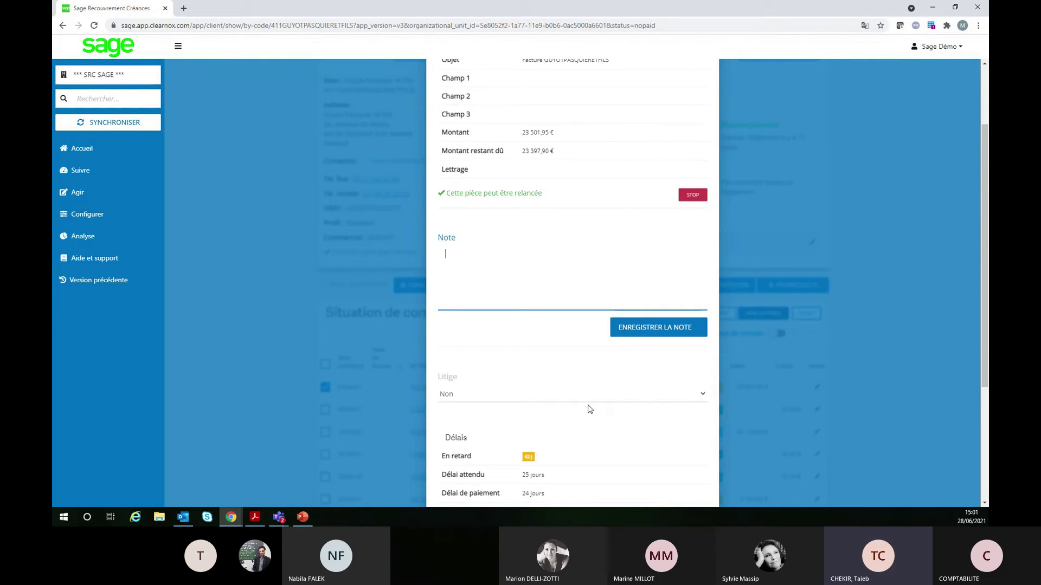
pyautogui.scroll(-4, 590, 409)
pyautogui.scroll(3, 591, 411)
pyautogui.scroll(-3, 591, 412)
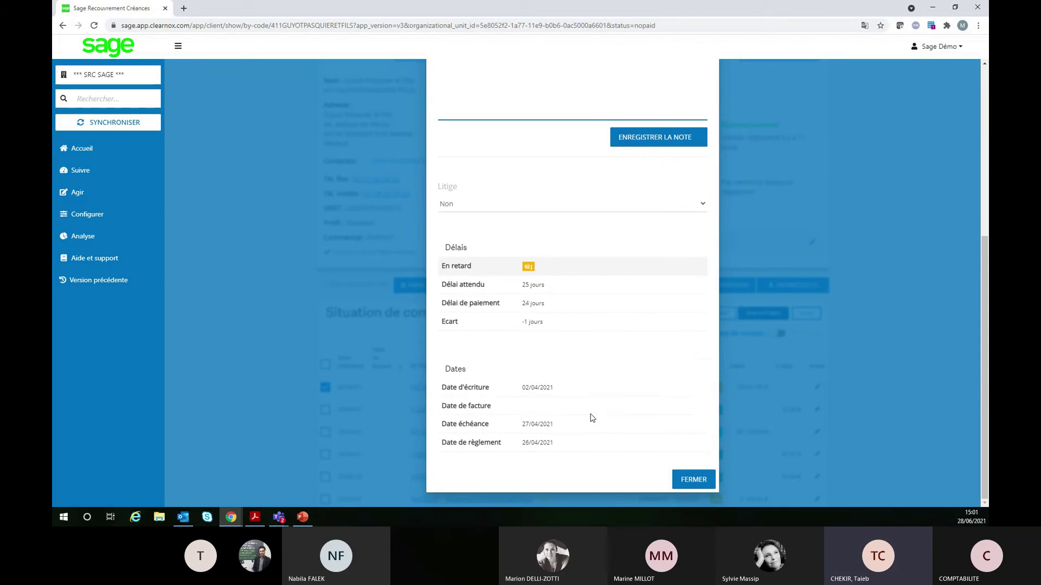
pyautogui.click(696, 486)
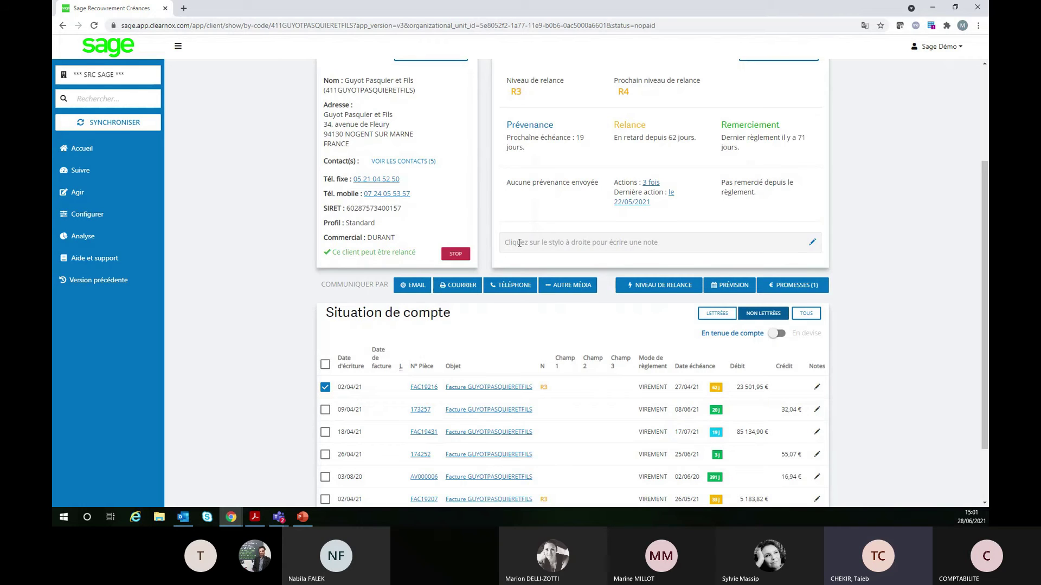
# Step: Reopen the details of invoice FAC19216 from the Situation de compte and stop reminders for that invoice
pyautogui.click(818, 388)
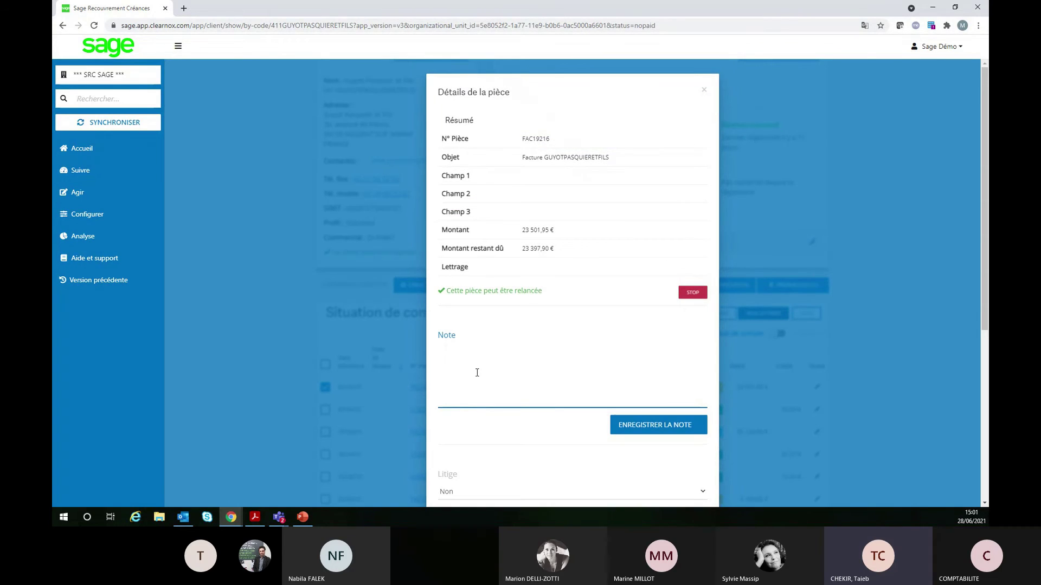
pyautogui.write('tige')
pyautogui.click(693, 293)
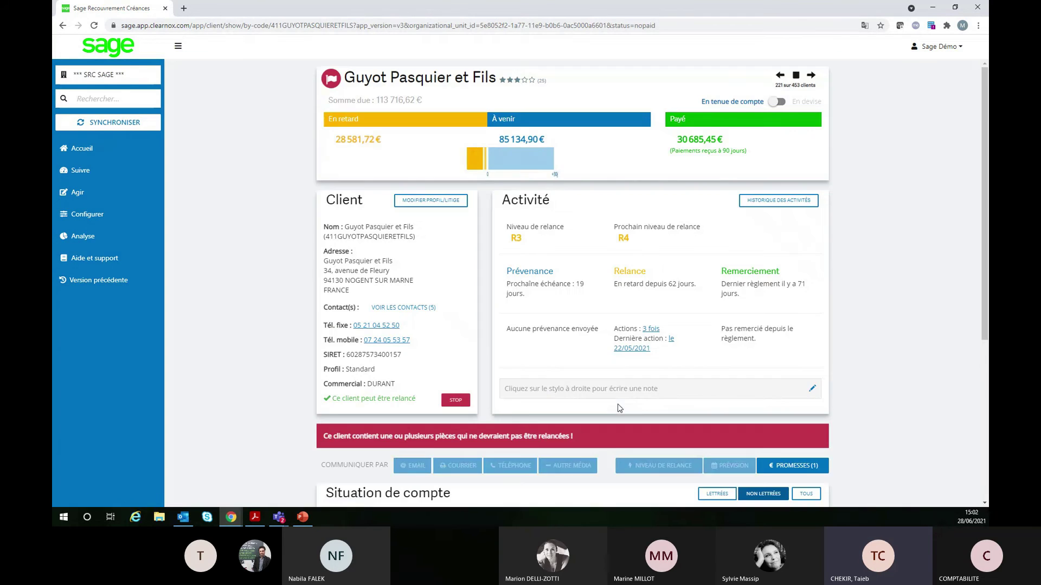
# Step: Record the note "litige" on invoice FAC19216 and close its details
pyautogui.scroll(-4, 813, 410)
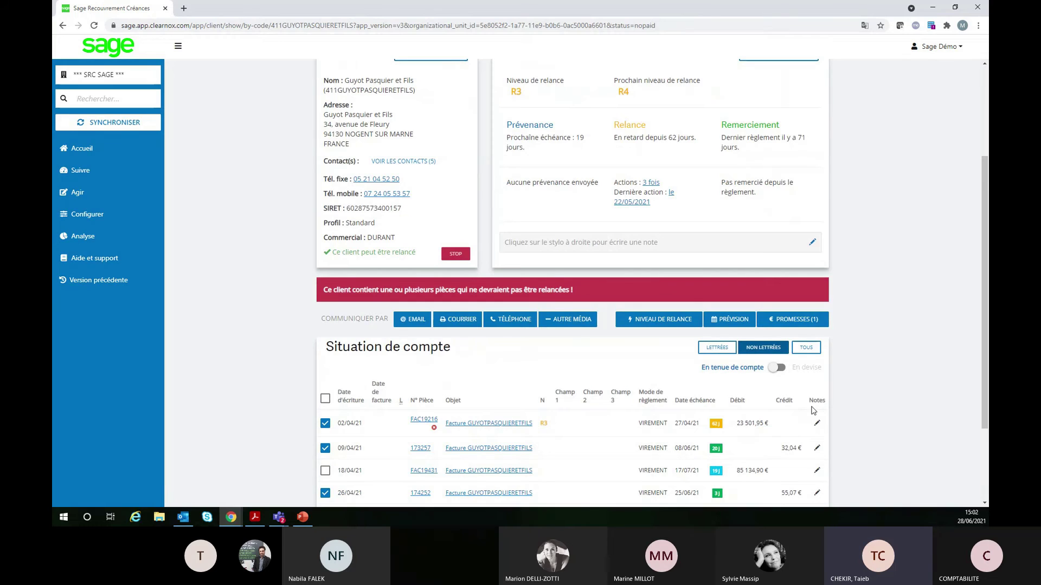
pyautogui.scroll(-1, 814, 410)
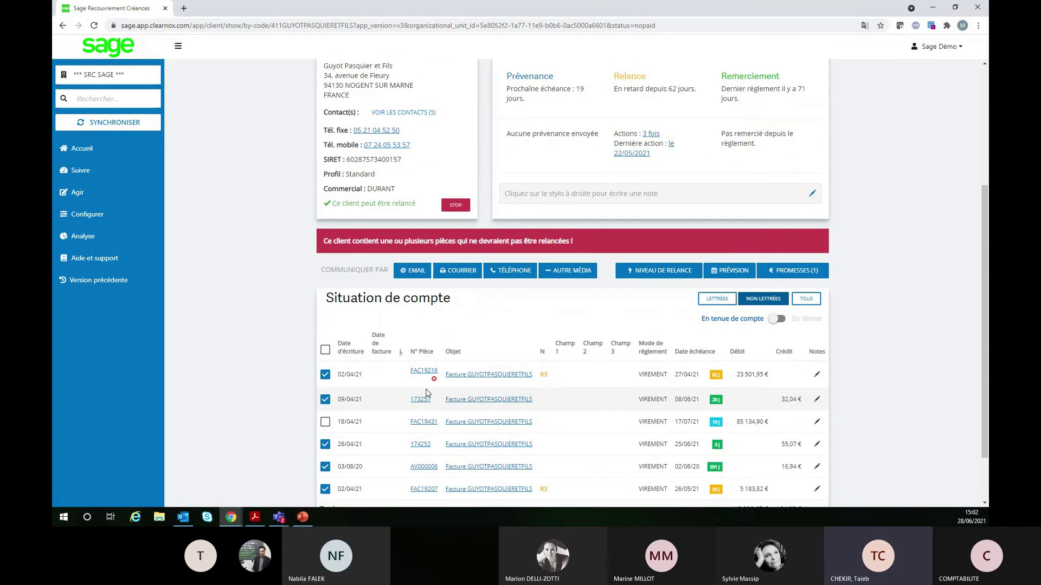
pyautogui.click(816, 375)
pyautogui.click(484, 360)
pyautogui.write('liti')
pyautogui.click(629, 423)
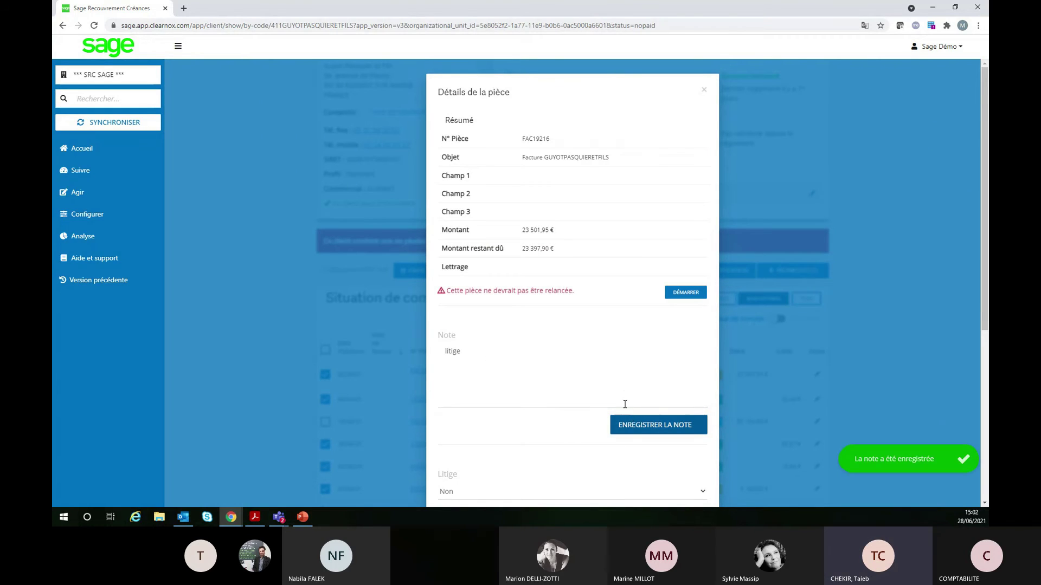
pyautogui.click(704, 90)
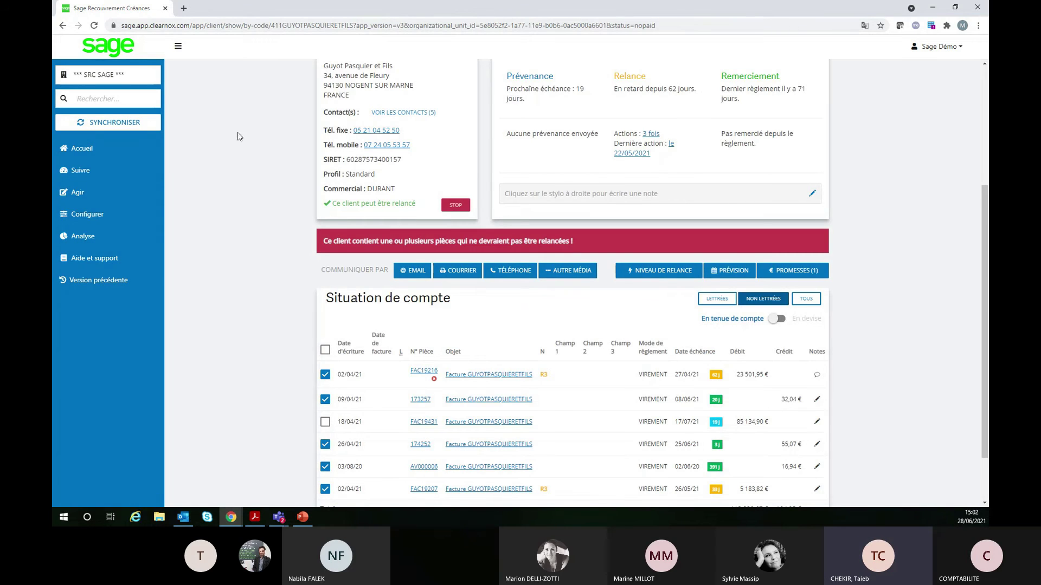
# Step: Check the date and amount of the payment promise recorded for Guyot Pasquier et Fils, and close the promises
pyautogui.moveTo(819, 381)
pyautogui.press('ctrl')
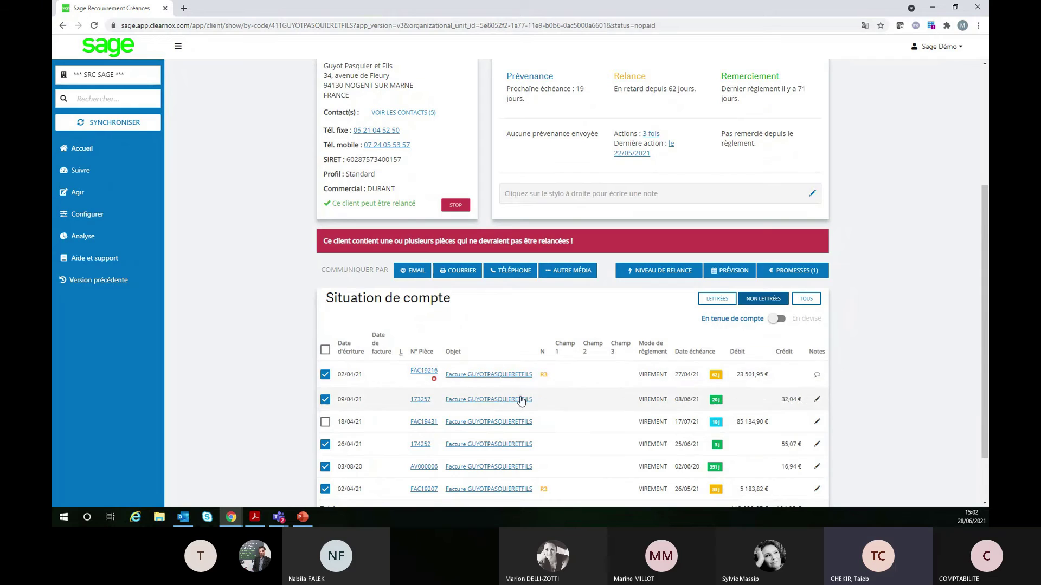
pyautogui.moveTo(436, 380)
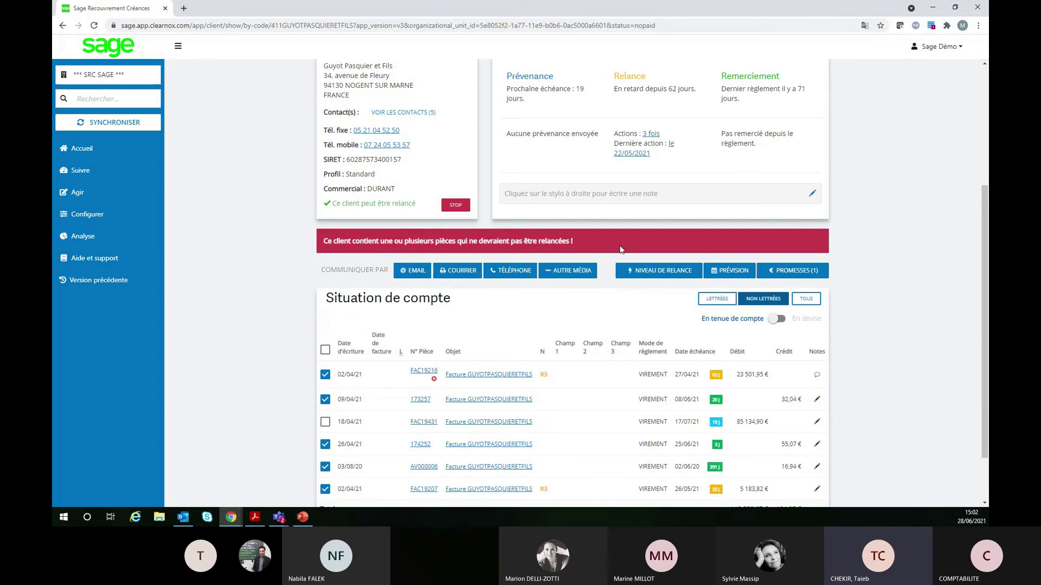
pyautogui.click(796, 276)
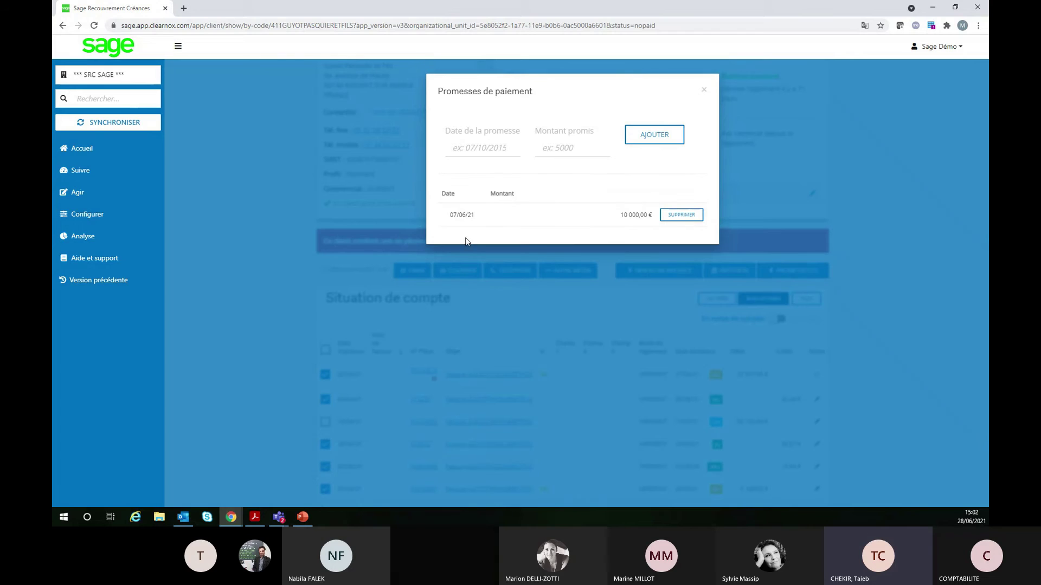
pyautogui.moveTo(450, 213); pyautogui.dragTo(486, 222)
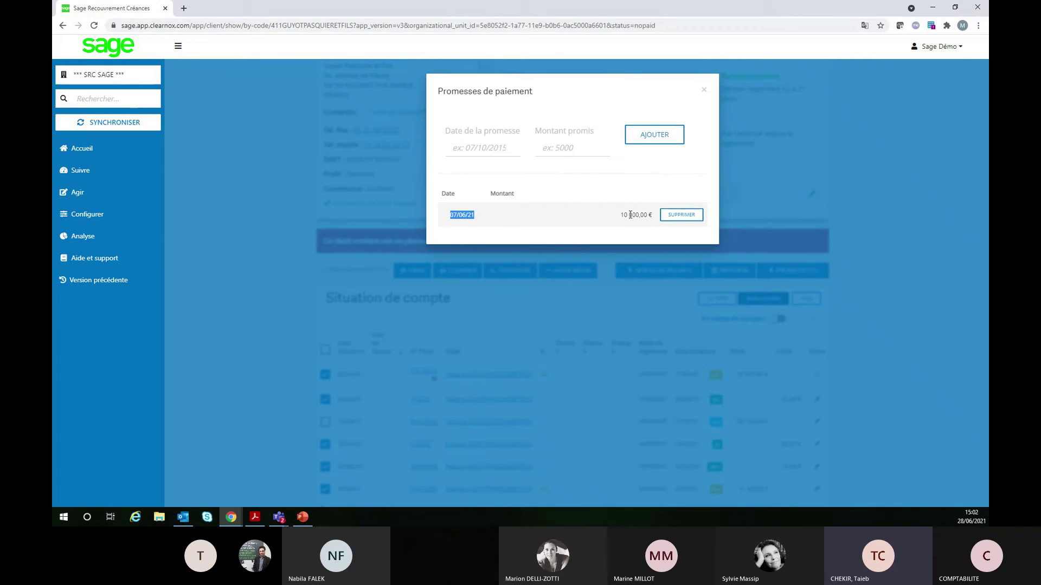
pyautogui.moveTo(619, 215); pyautogui.dragTo(653, 215)
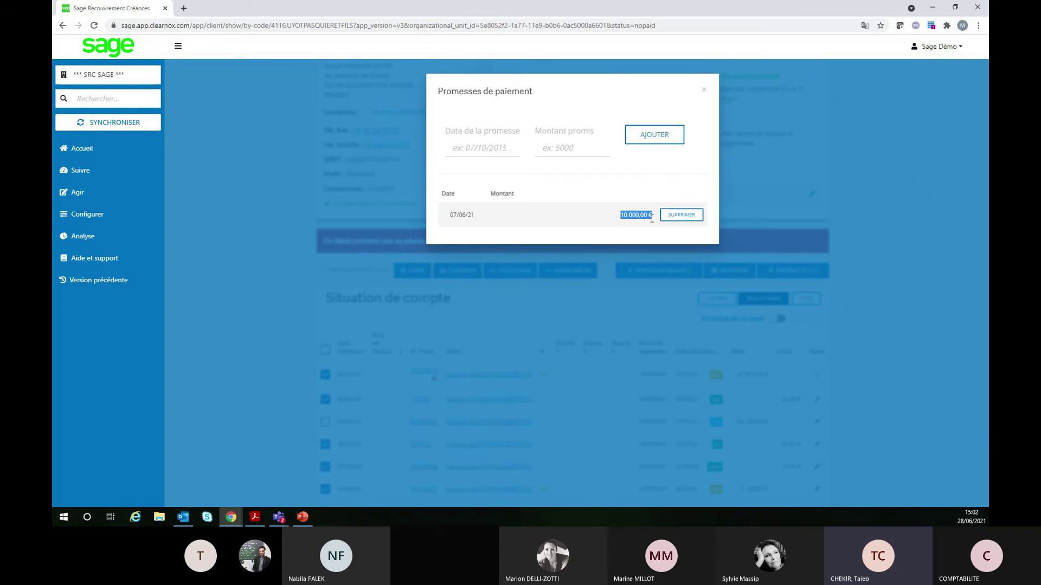
pyautogui.click(704, 90)
# Step: Open the follow-up list of all clients' payment promises and sort it by promised date, earliest first
pyautogui.click(90, 178)
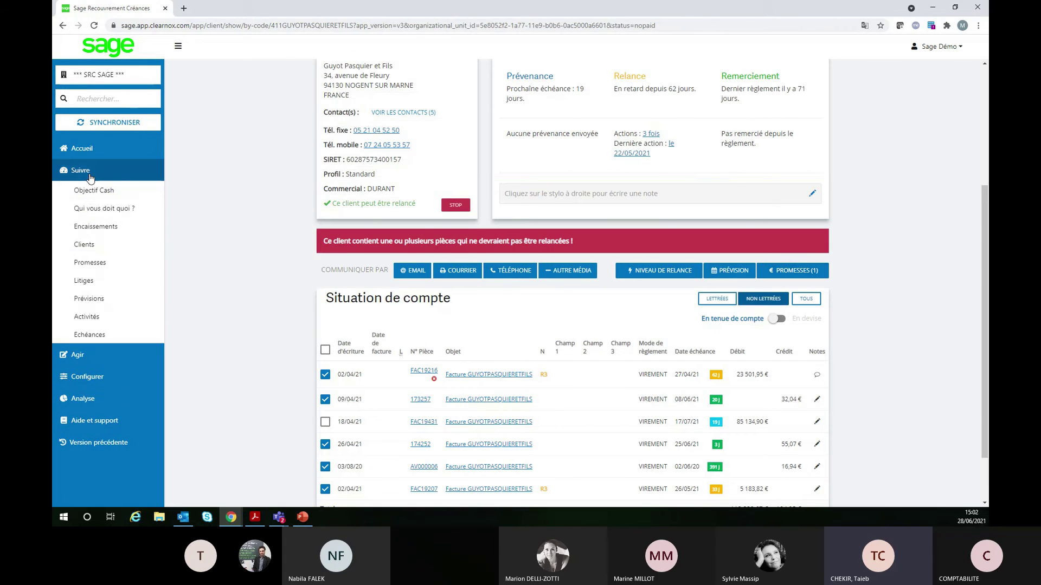
pyautogui.click(108, 271)
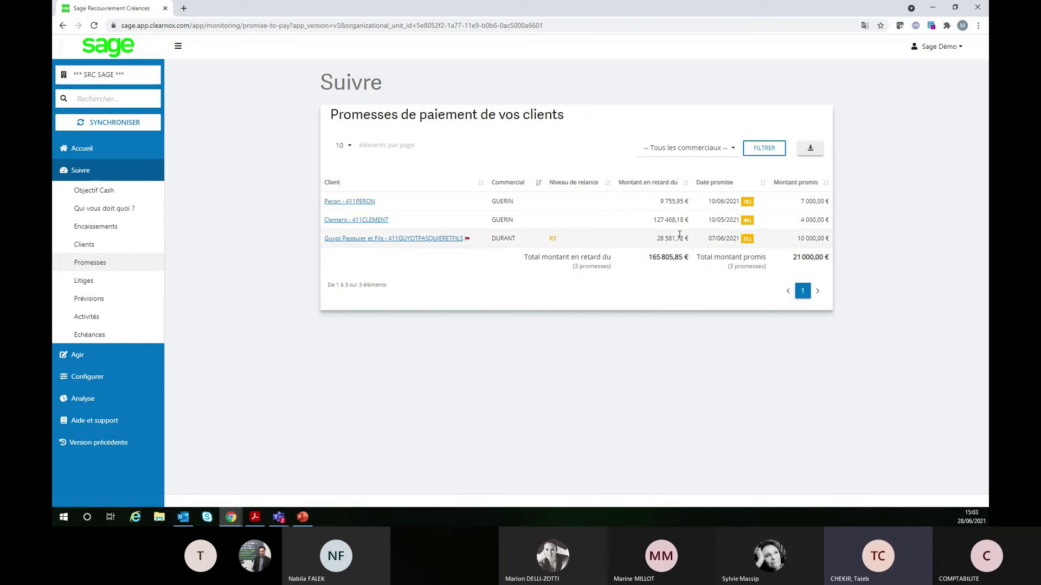
pyautogui.click(729, 185)
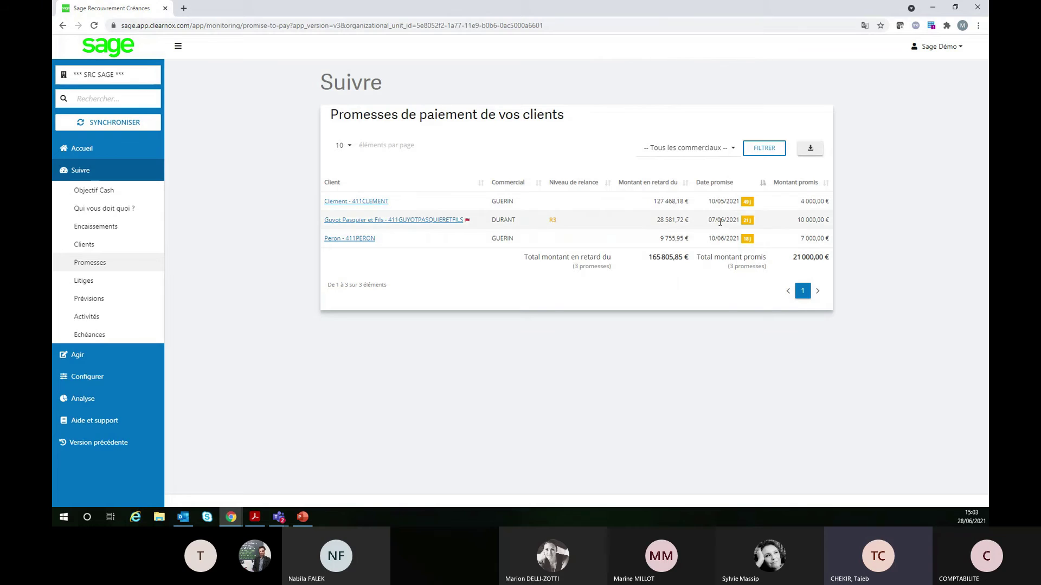
pyautogui.moveTo(711, 201); pyautogui.dragTo(730, 201)
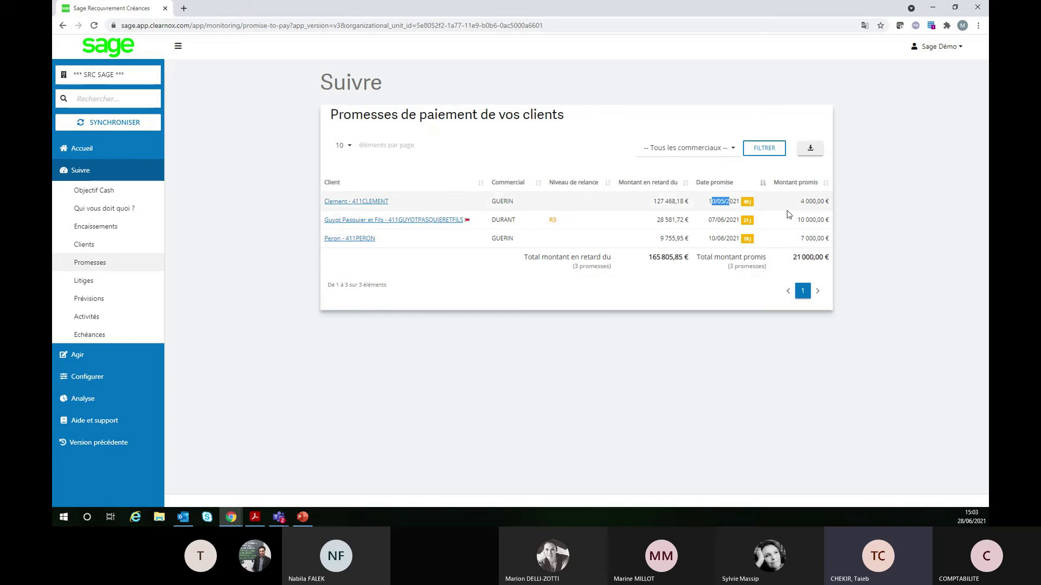
# Step: View the sales representative filter and export formats for payment promises, and return to the Guyot Pasquier et Fils record
pyautogui.click(699, 148)
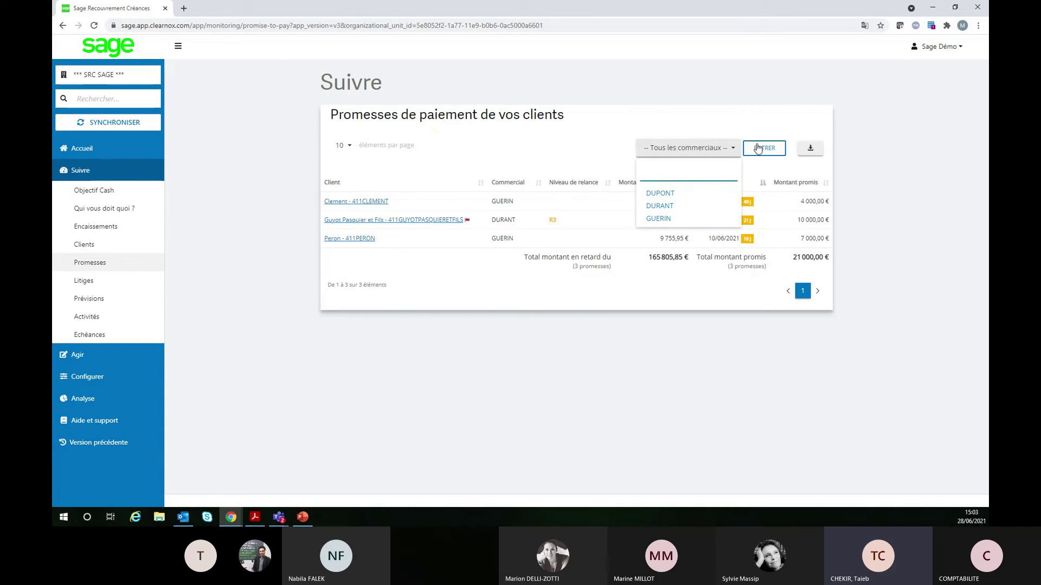
pyautogui.click(815, 151)
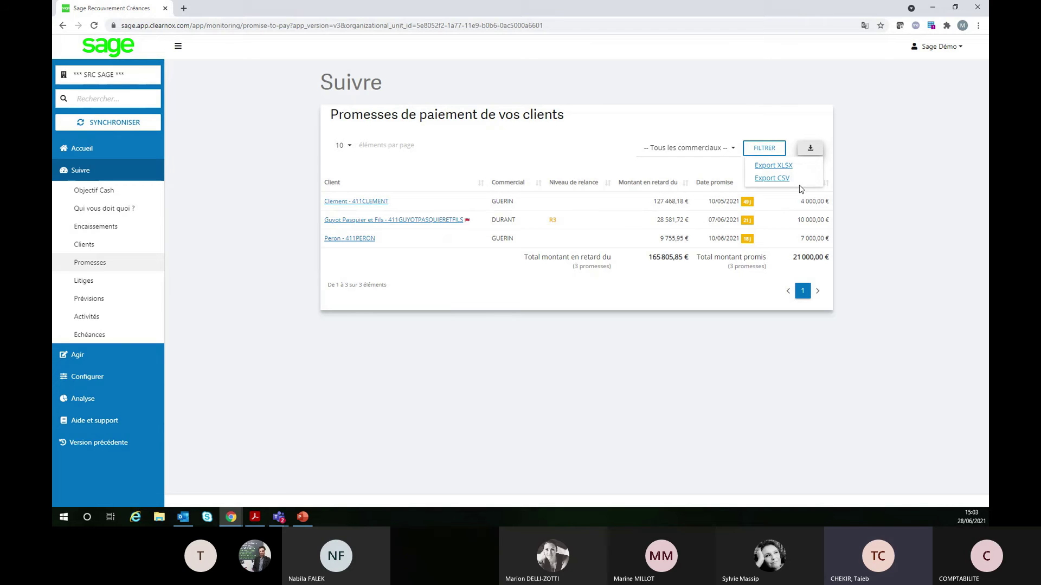
pyautogui.click(64, 26)
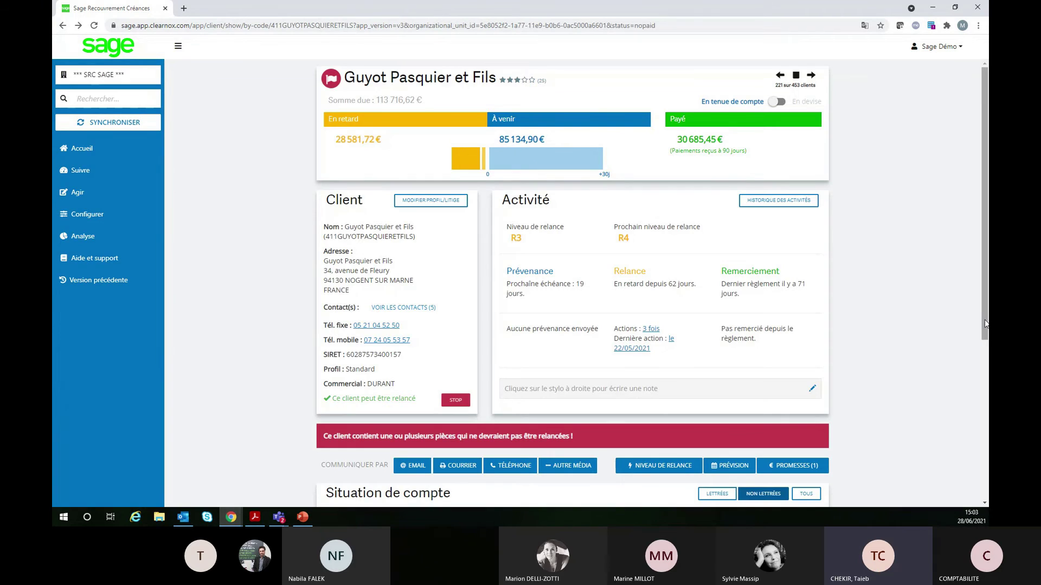
pyautogui.scroll(-3, 941, 332)
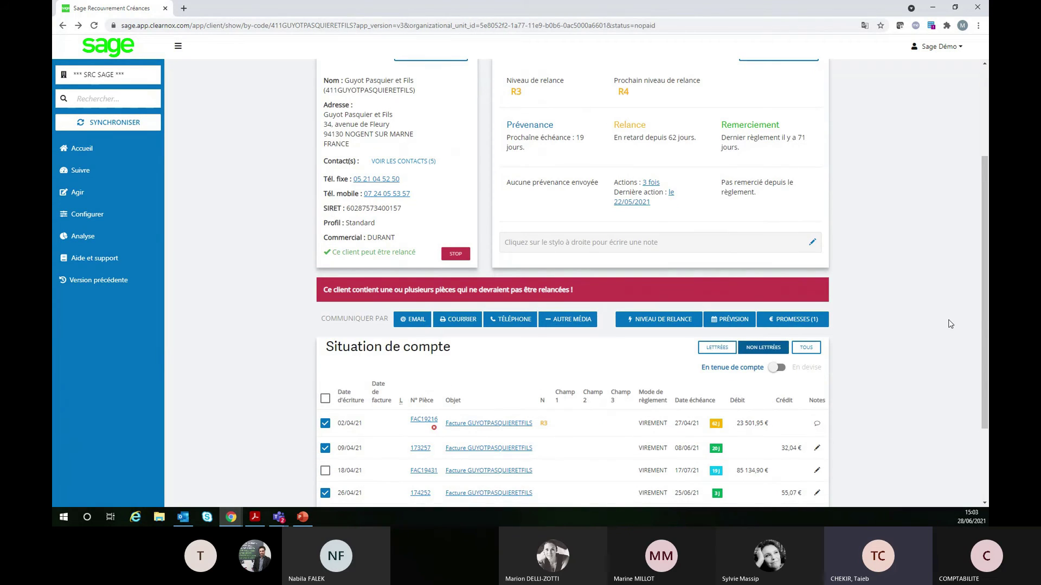
pyautogui.scroll(-2, 949, 327)
pyautogui.scroll(5, 948, 324)
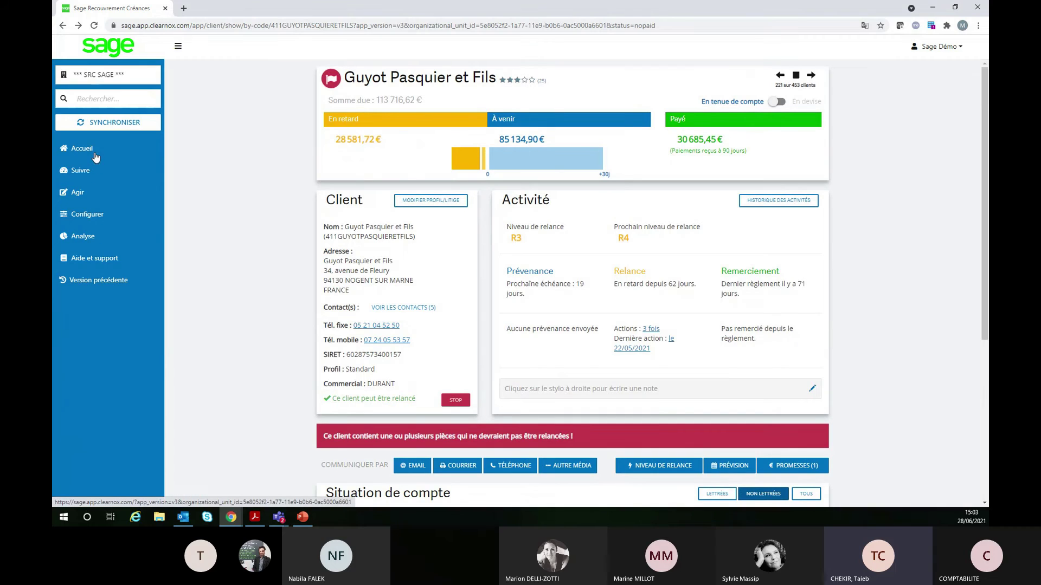
# Step: View the follow-up lists of disputed clients, receipts and all clients in turn
pyautogui.click(91, 172)
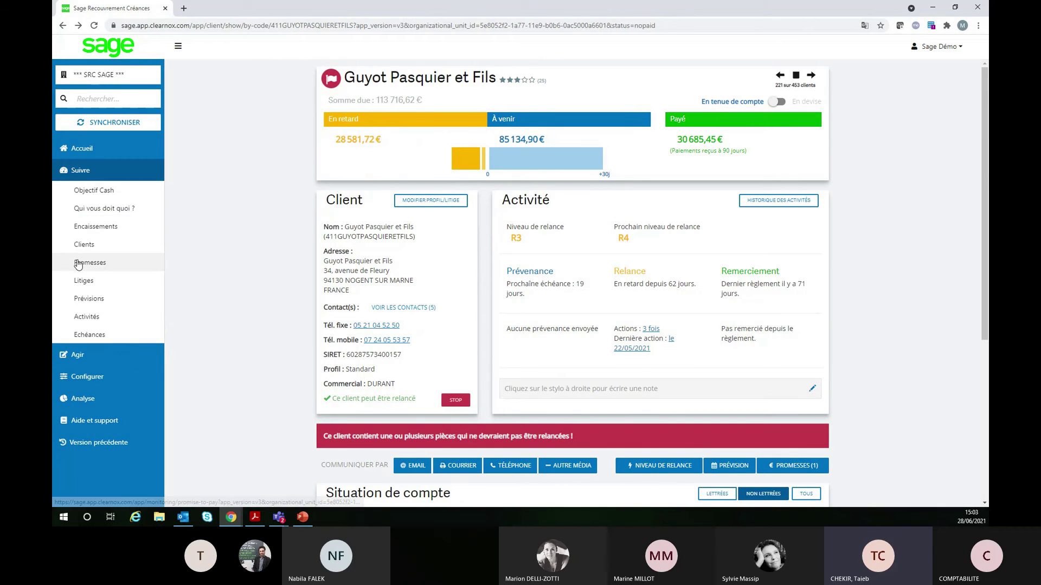
pyautogui.click(84, 282)
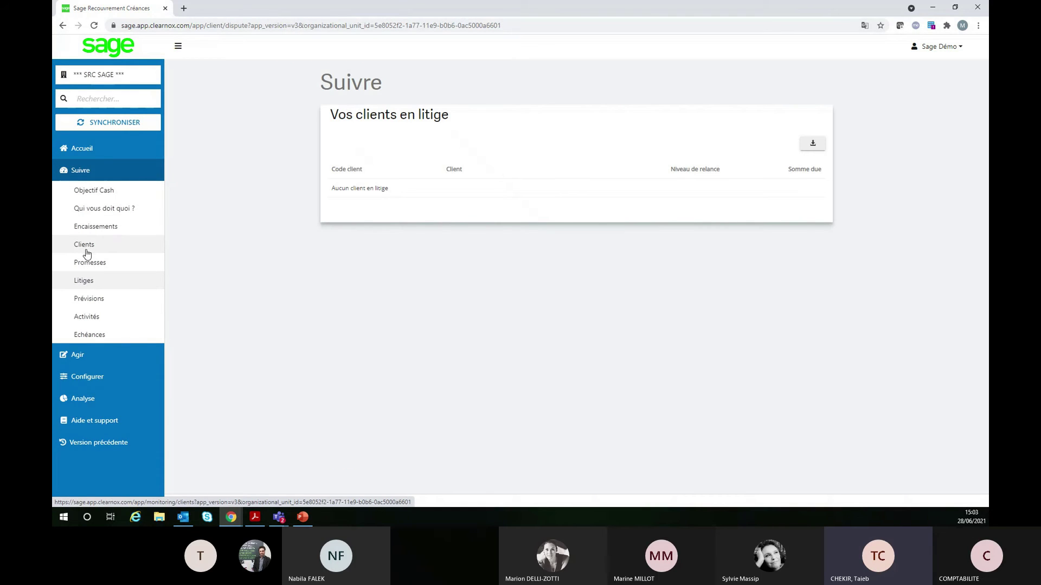
pyautogui.click(84, 232)
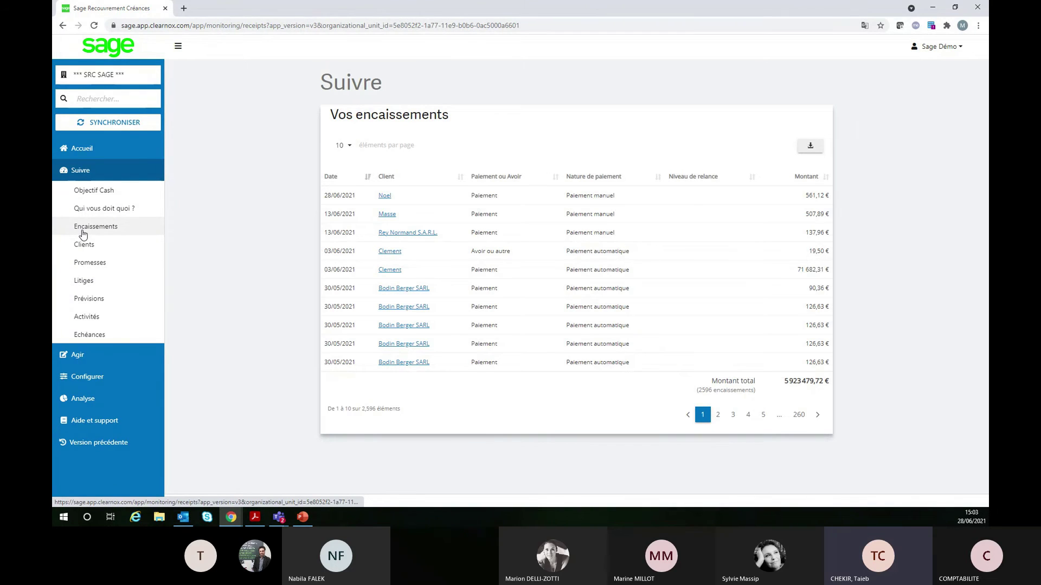
pyautogui.click(81, 244)
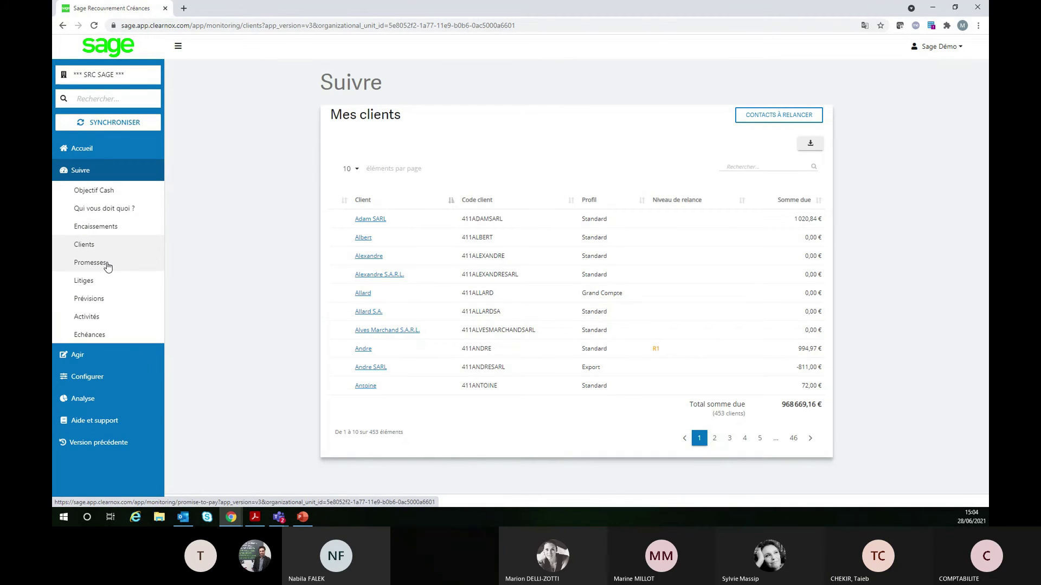
# Step: Open the collection forecast and move Adam SARL's expected amount from A prévoir to Sem 26
pyautogui.click(99, 299)
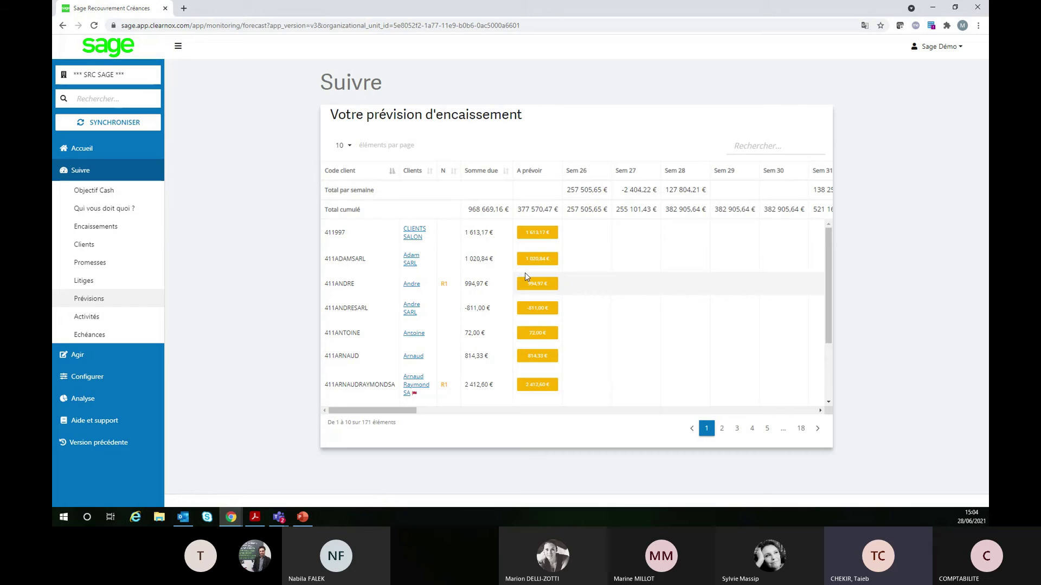
pyautogui.moveTo(534, 261); pyautogui.dragTo(580, 261)
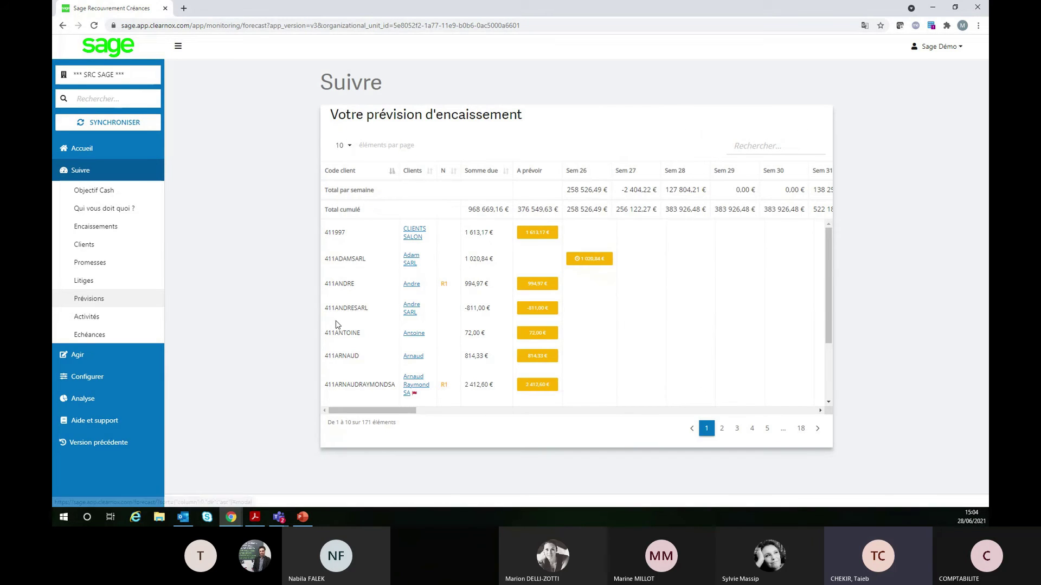
# Step: Open the activity history for all clients and look through its sent reminders, statuses and filter criteria
pyautogui.click(131, 319)
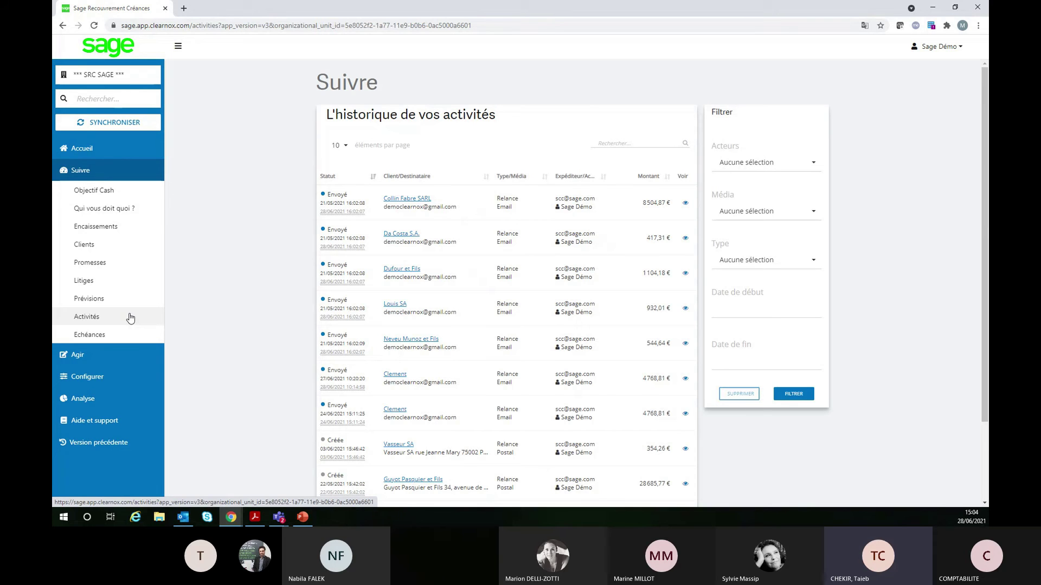
pyautogui.moveTo(984, 150); pyautogui.dragTo(987, 321)
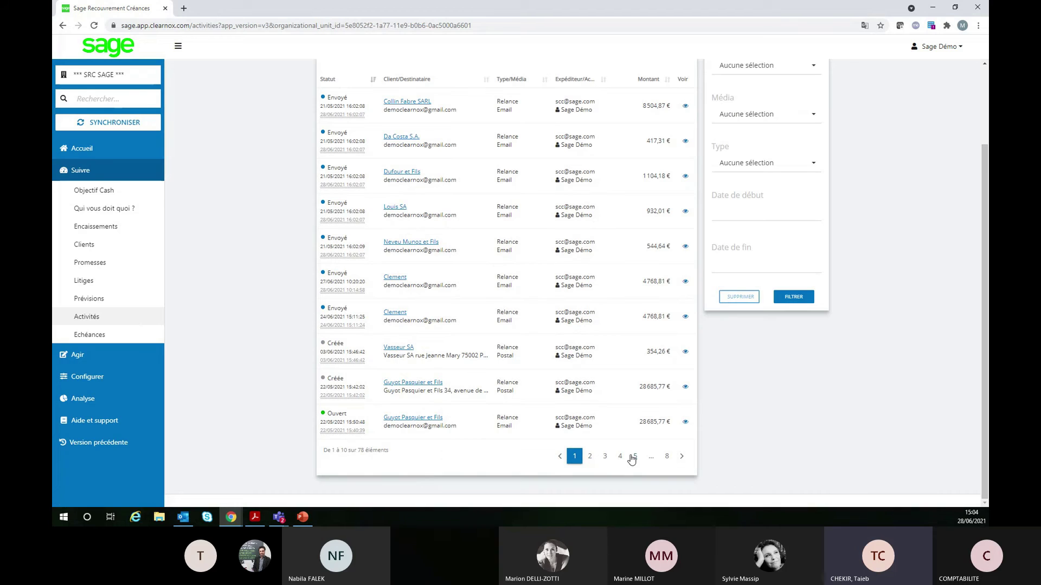
pyautogui.scroll(2, 876, 434)
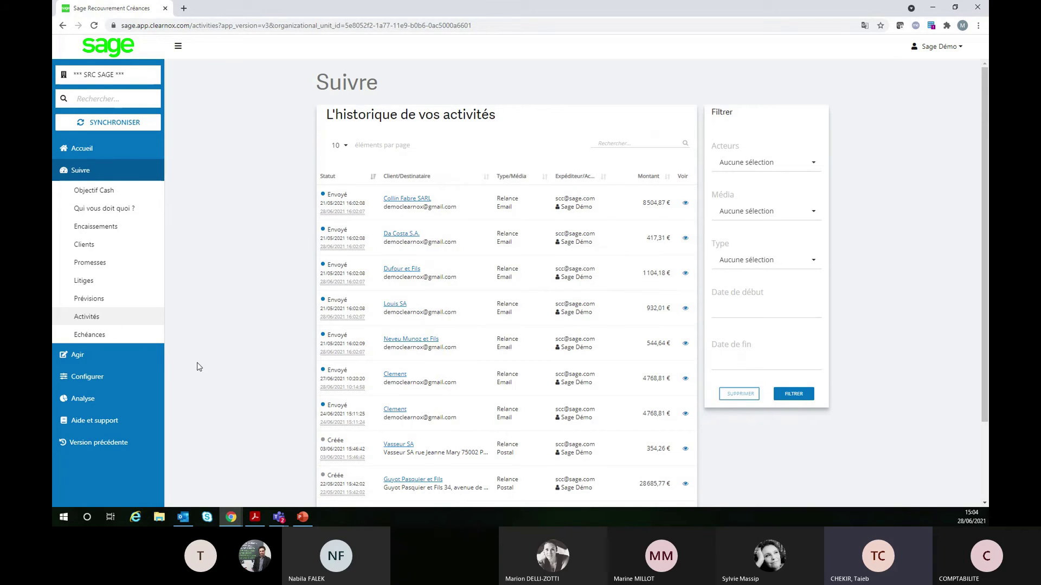
# Step: Open the due-date follow-up list and examine its client category, client dispute and due-date dispute filters
pyautogui.click(101, 344)
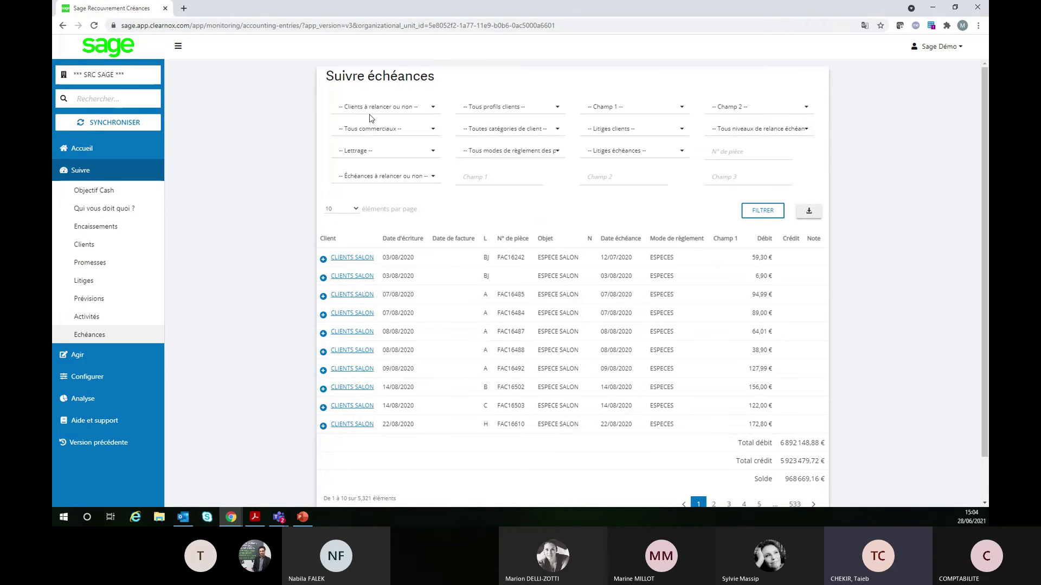
pyautogui.click(528, 130)
pyautogui.click(634, 130)
pyautogui.click(637, 130)
pyautogui.click(629, 152)
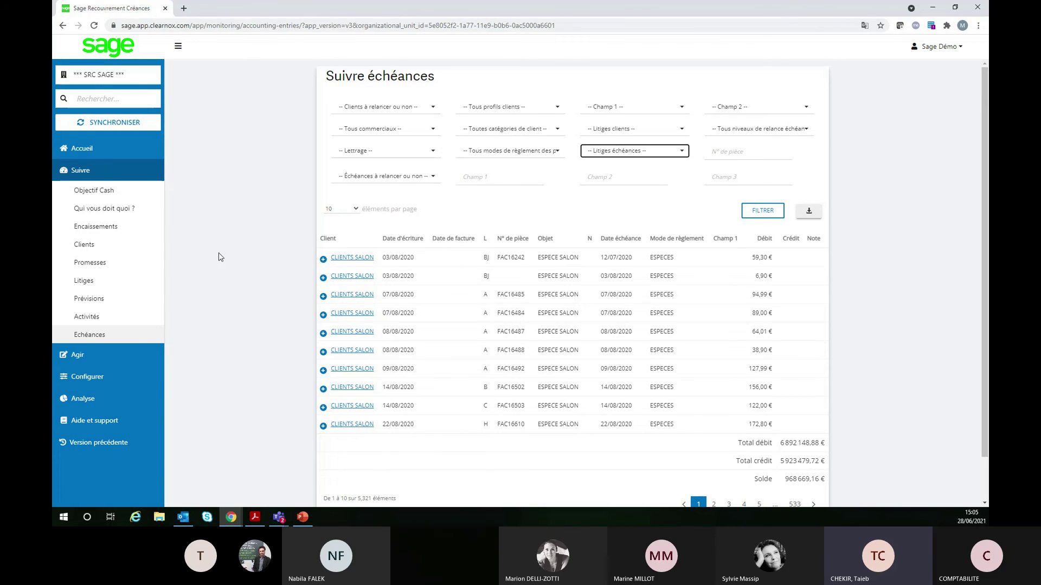
# Step: Open the Agir list by client, try its search with "wgdjrsy" and clear the search text
pyautogui.scroll(-2, 221, 255)
pyautogui.click(106, 362)
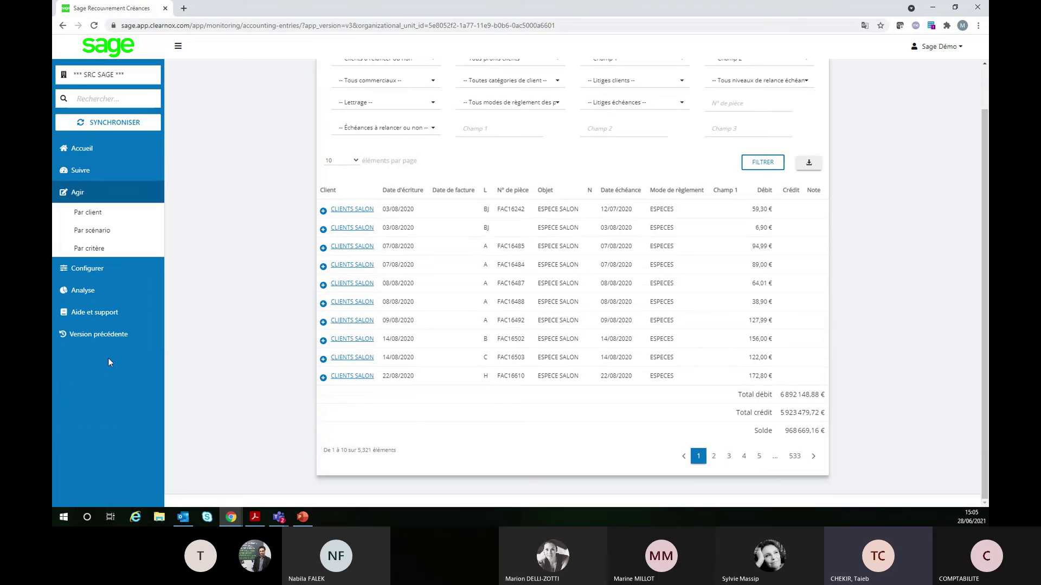
pyautogui.click(105, 213)
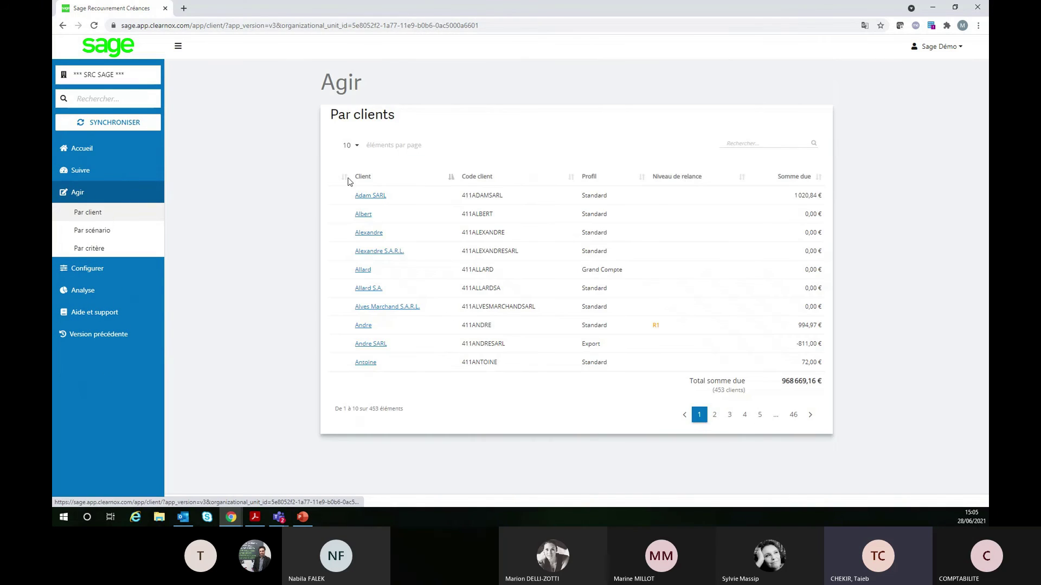
pyautogui.click(757, 144)
pyautogui.write('wgdjrsy')
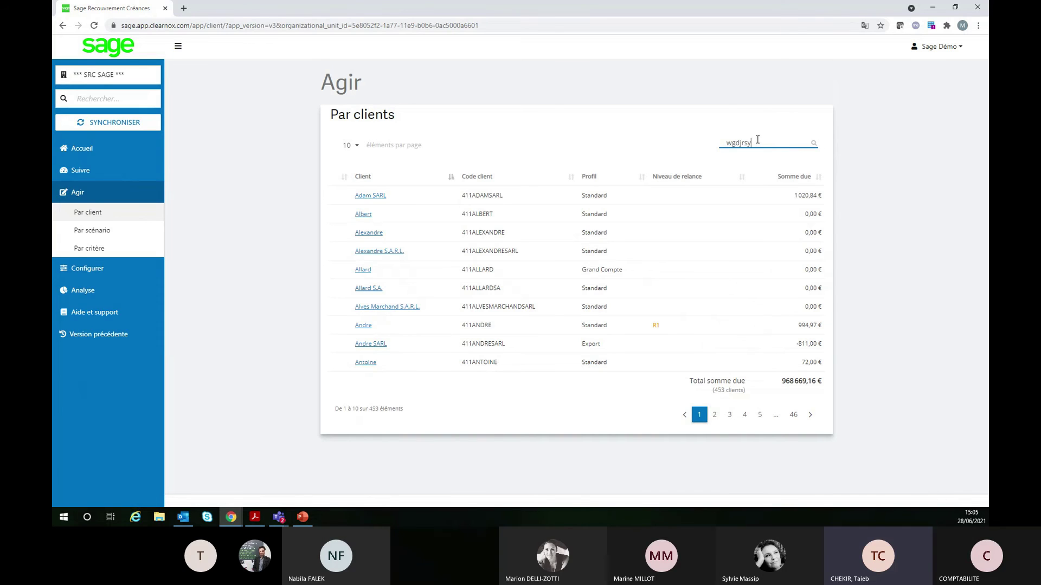
pyautogui.moveTo(751, 143); pyautogui.dragTo(701, 144)
pyautogui.press('BackSpace')
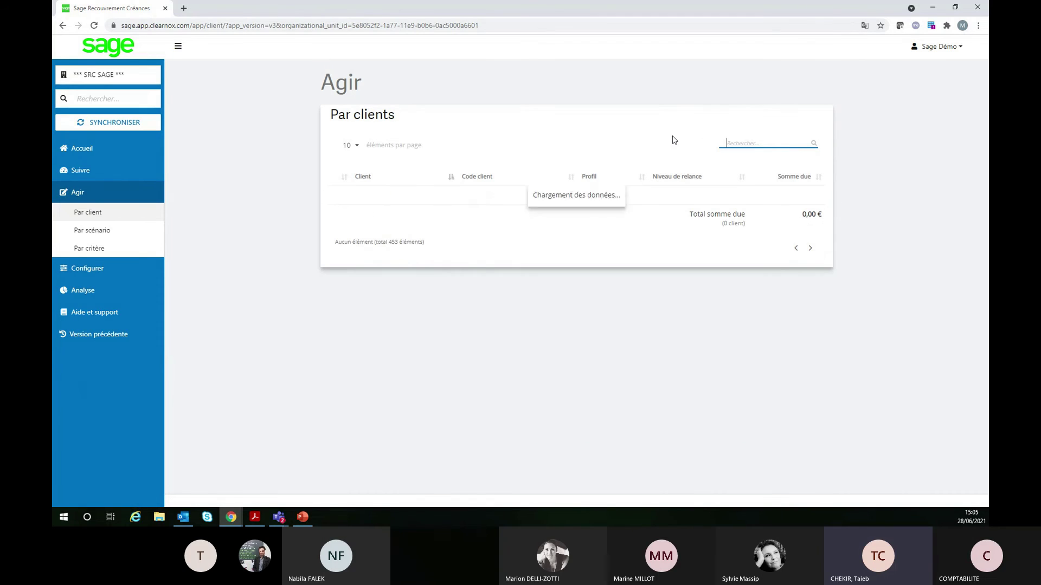
# Step: View the actions by scenario, return to the dashboard and open them again from Montant à relancer
pyautogui.click(108, 235)
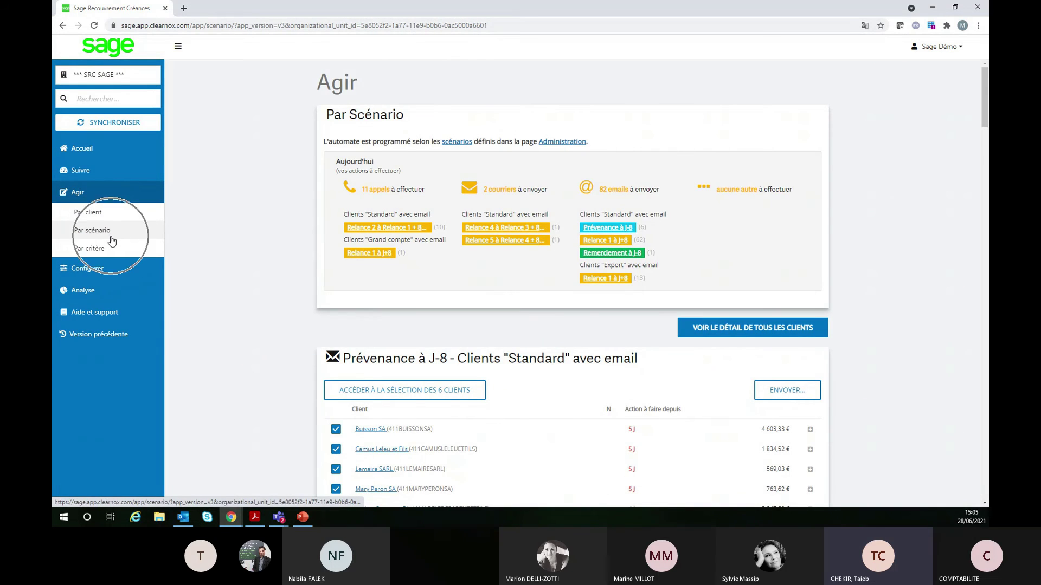
pyautogui.click(97, 153)
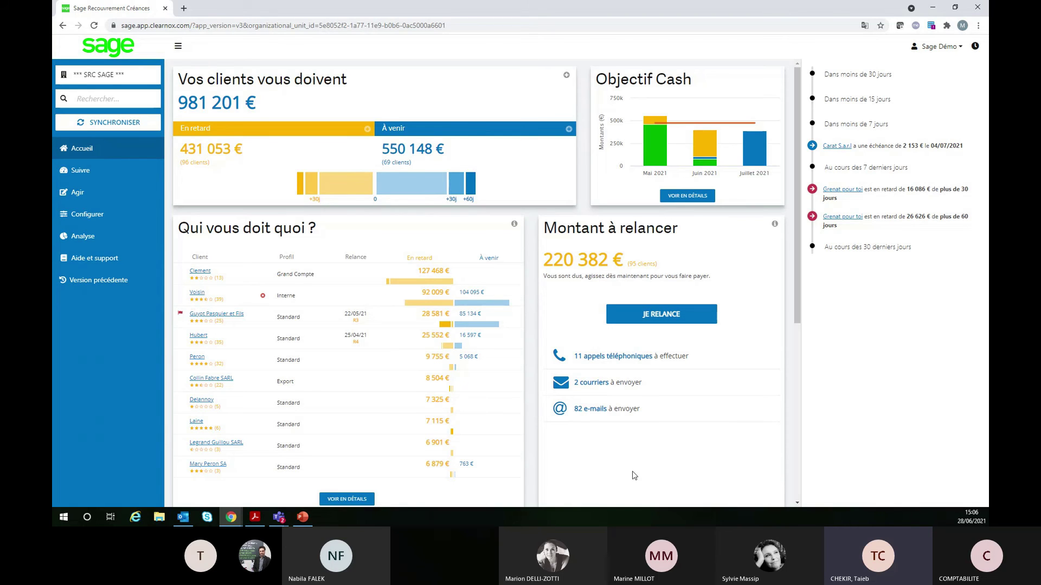
pyautogui.click(667, 315)
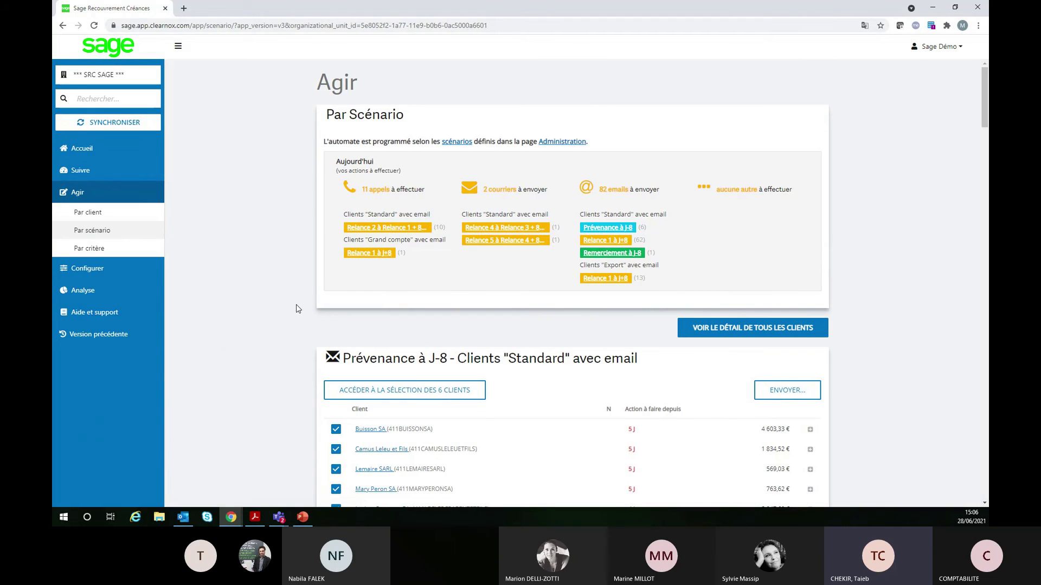
# Step: Send the Prévenance à J-8 emails to all six selected "Standard" clients with email
pyautogui.scroll(-3, 298, 311)
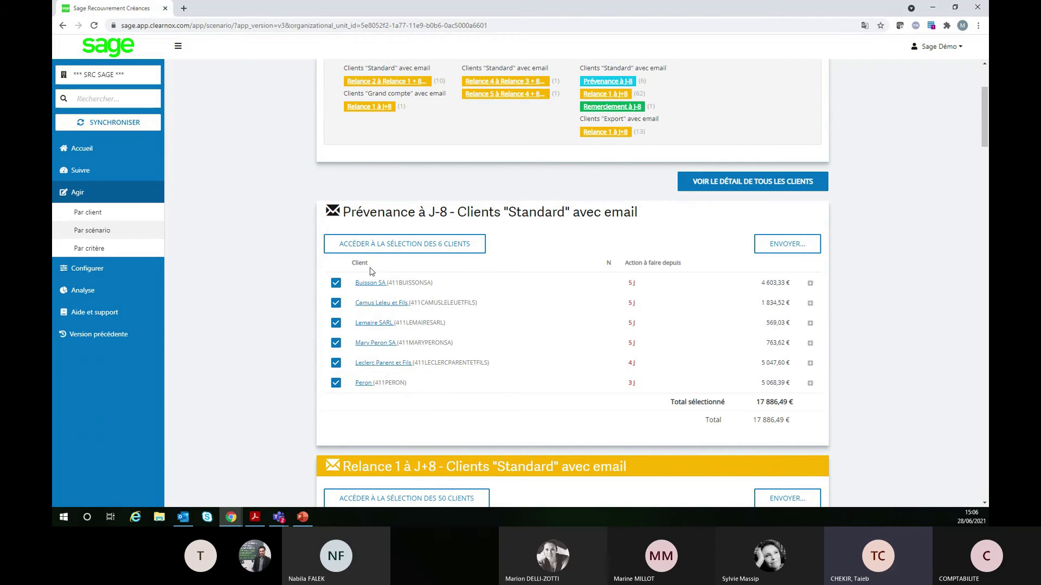
pyautogui.moveTo(347, 209); pyautogui.dragTo(496, 212)
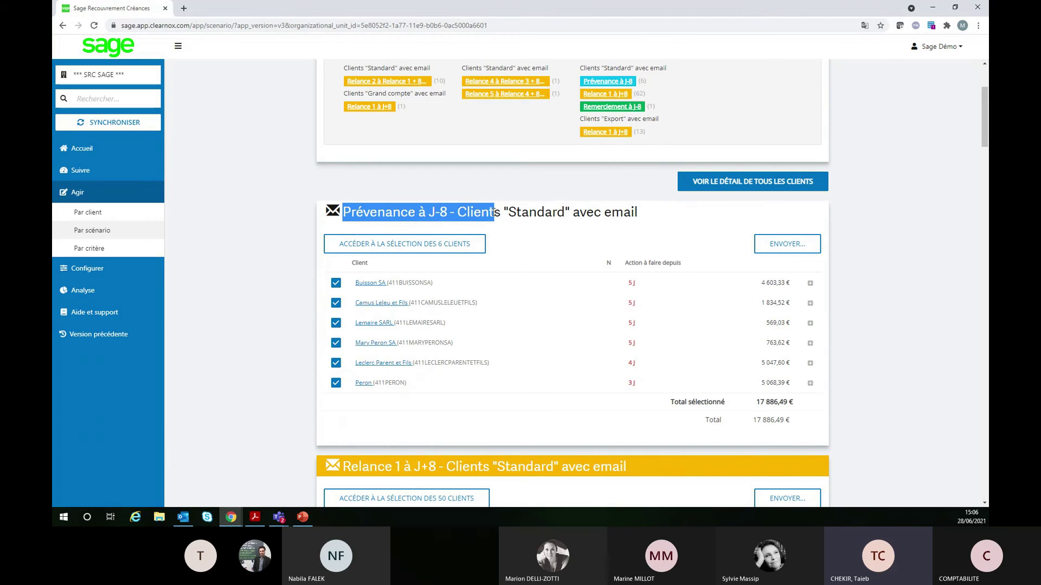
pyautogui.moveTo(495, 212); pyautogui.dragTo(651, 225)
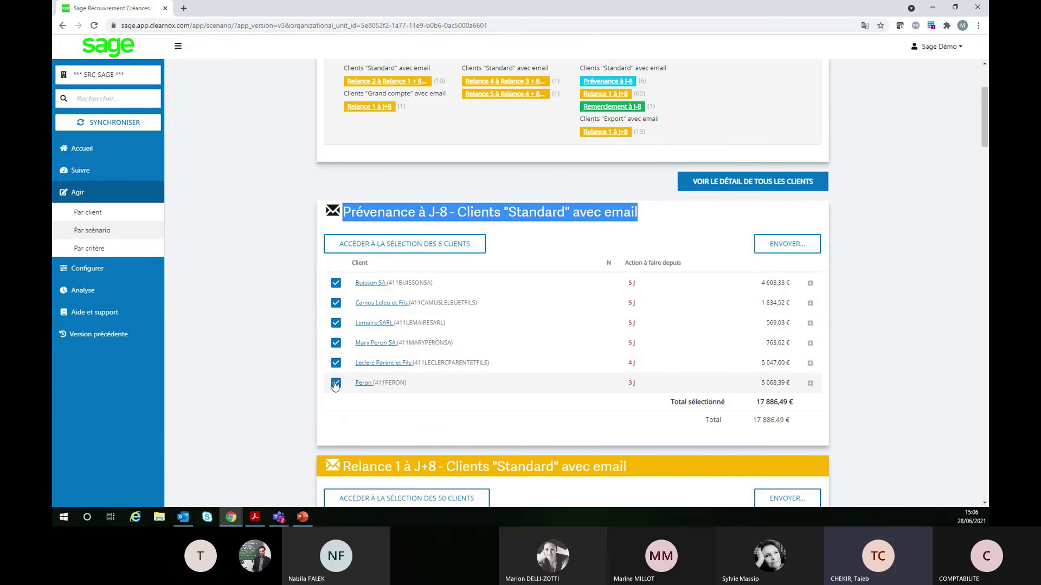
pyautogui.click(789, 244)
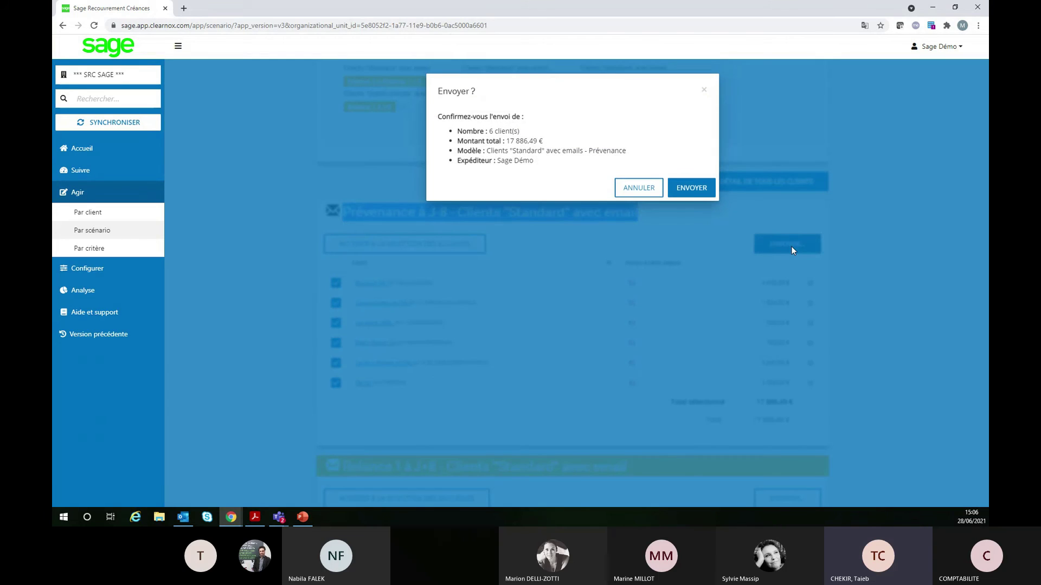
pyautogui.click(691, 190)
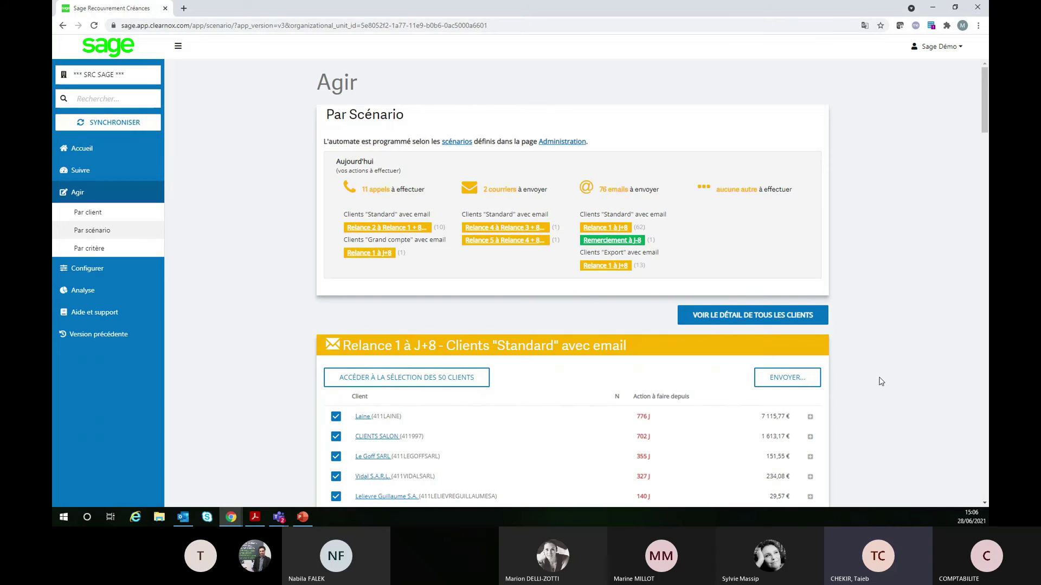
# Step: Look through the Relance 1 and Relance 2 client groups, return to the dashboard and reopen the actions by scenario
pyautogui.scroll(-3, 881, 381)
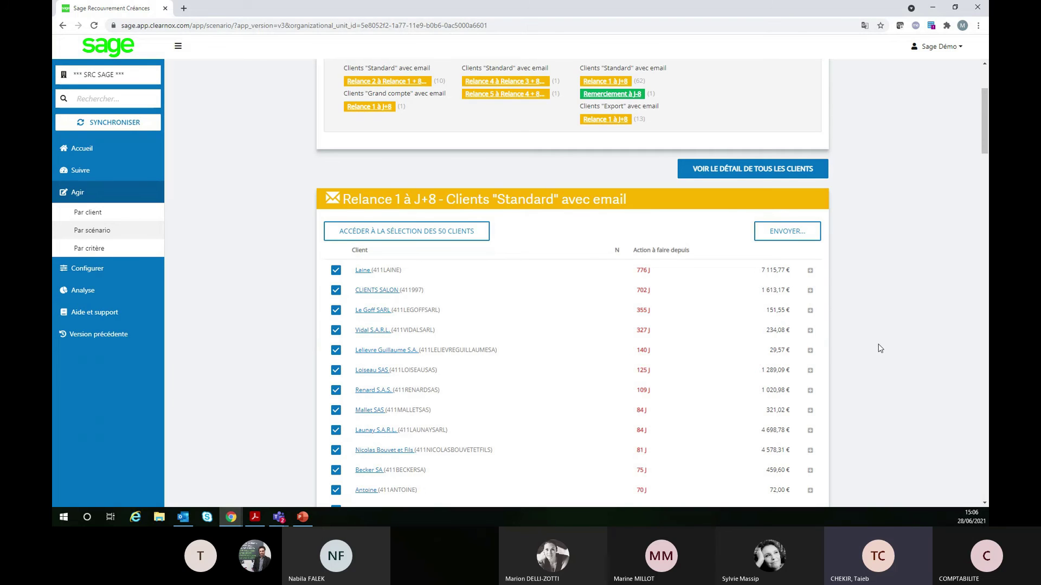
pyautogui.scroll(-4, 895, 348)
pyautogui.scroll(-1, 898, 346)
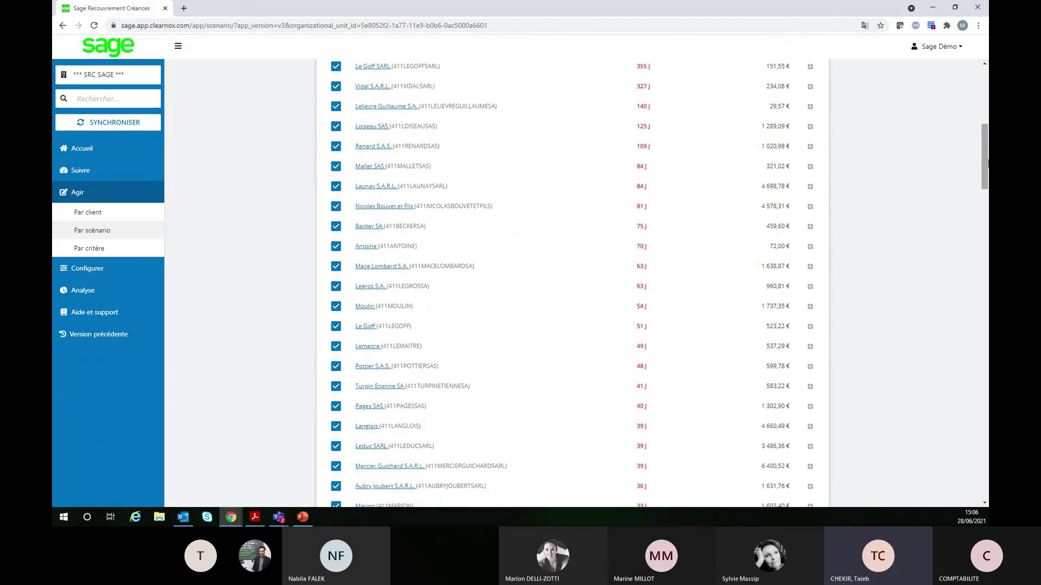
pyautogui.moveTo(983, 164); pyautogui.dragTo(980, 303)
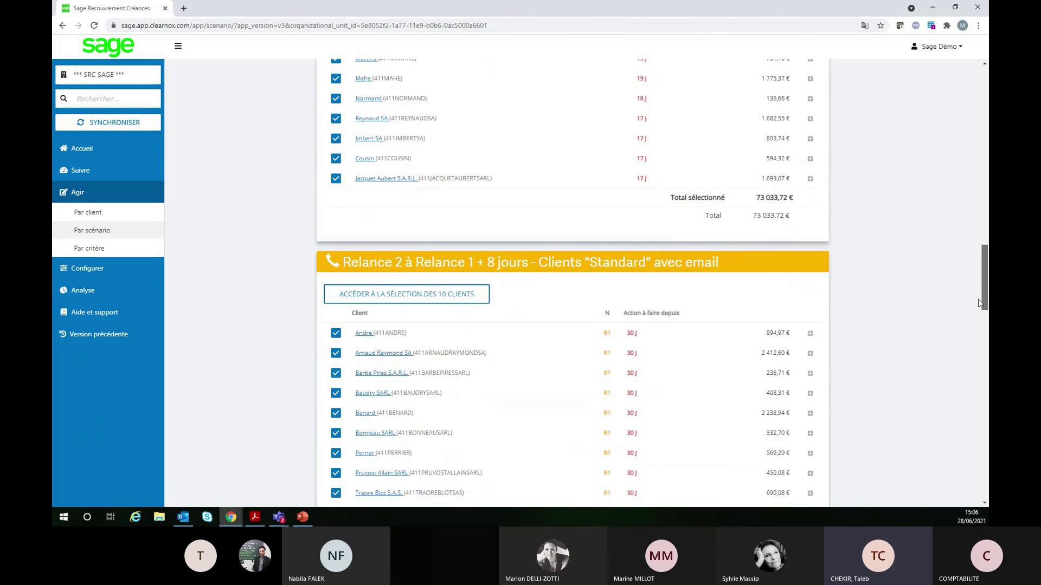
pyautogui.moveTo(978, 299); pyautogui.dragTo(979, 333)
pyautogui.rightClick(979, 333)
pyautogui.click(971, 340)
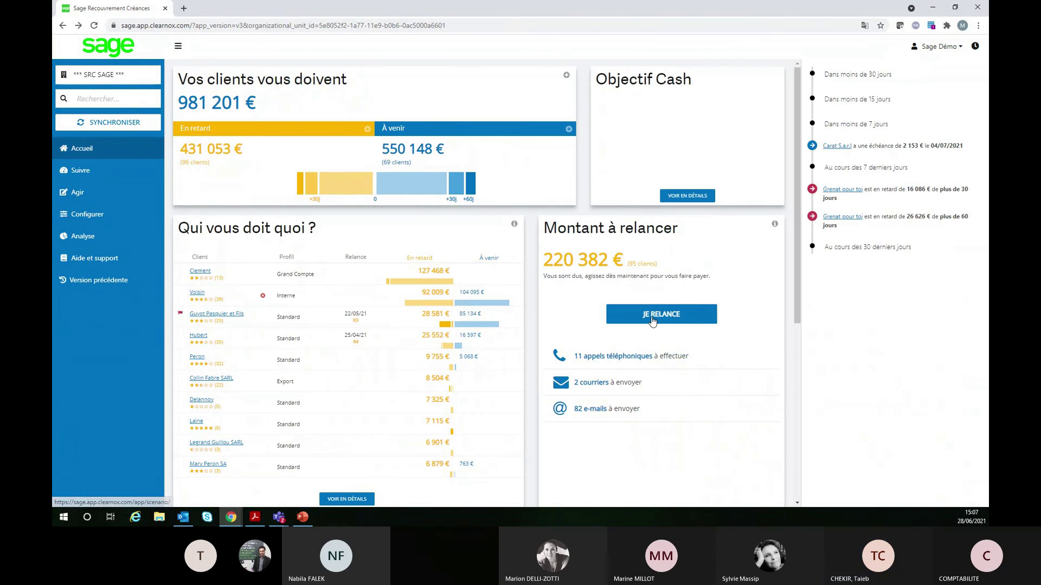
pyautogui.click(618, 318)
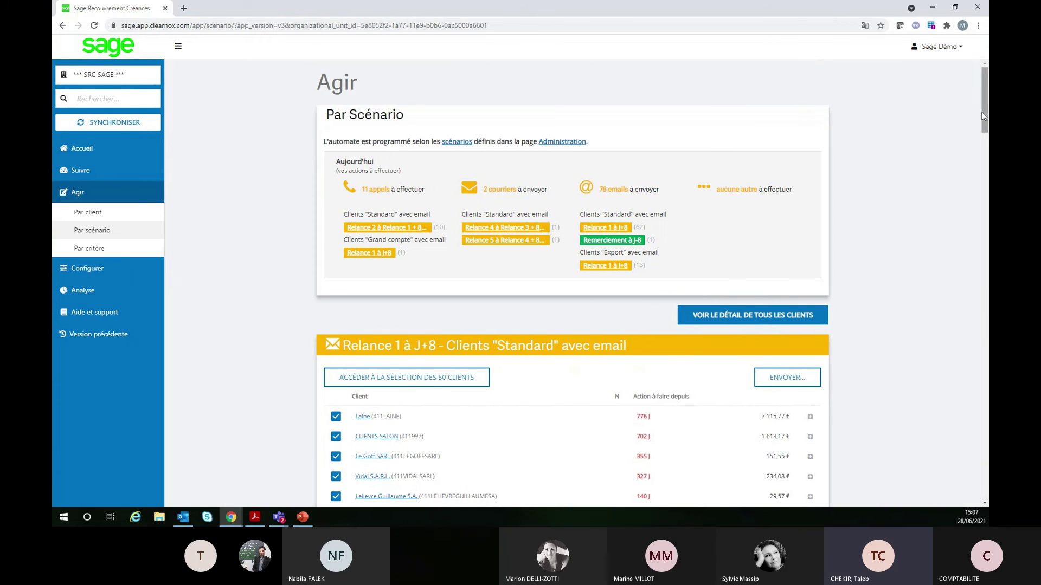
pyautogui.moveTo(985, 115); pyautogui.dragTo(984, 89)
# Step: Open the Agir list by criteria and filter it on the first sales representative
pyautogui.click(118, 250)
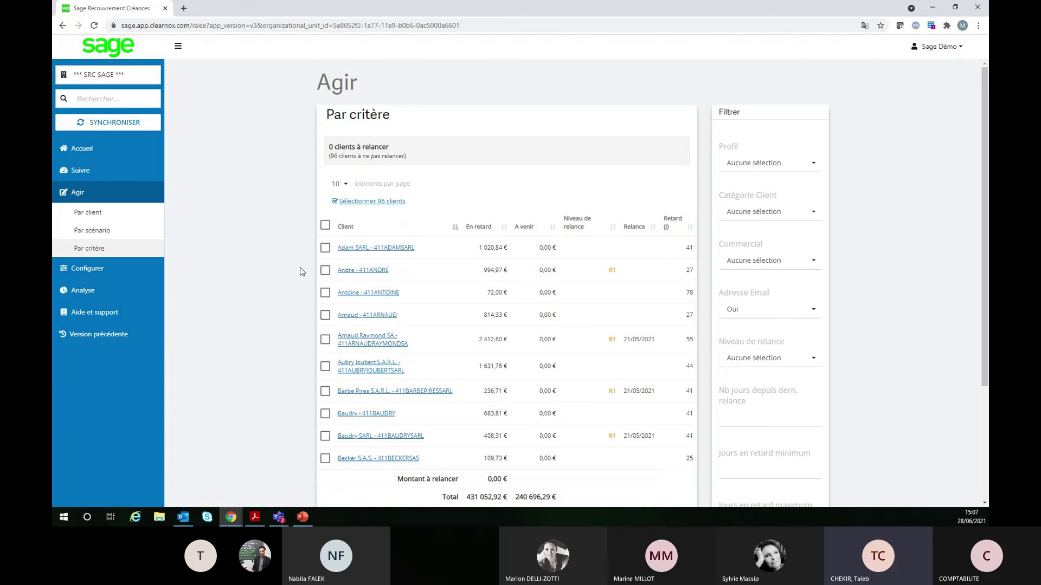
pyautogui.click(776, 262)
pyautogui.click(761, 282)
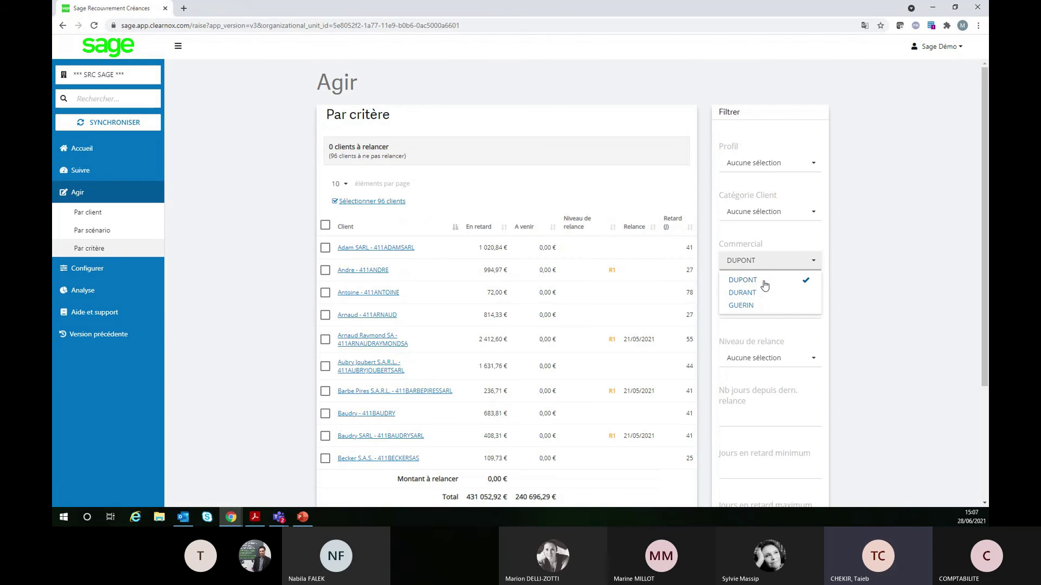
pyautogui.scroll(-3, 844, 414)
pyautogui.click(781, 446)
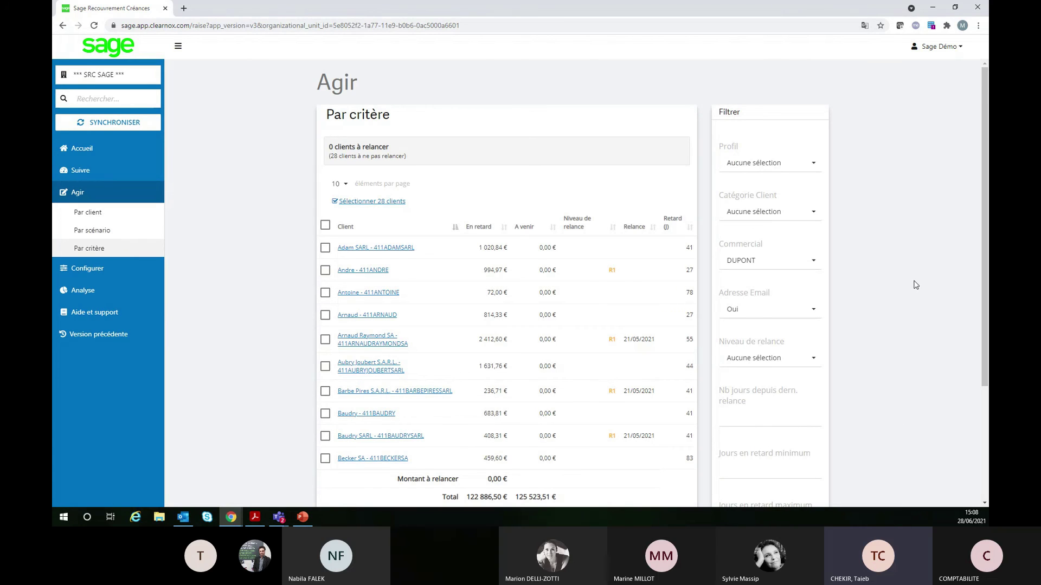
# Step: Narrow the criteria list further to clients with the Standard profile
pyautogui.click(778, 167)
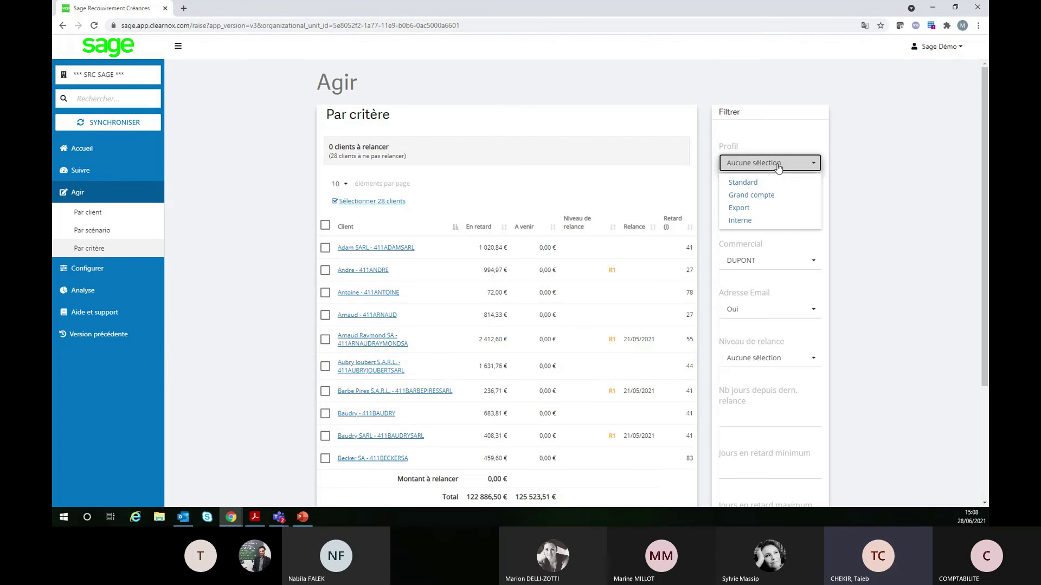
pyautogui.click(781, 182)
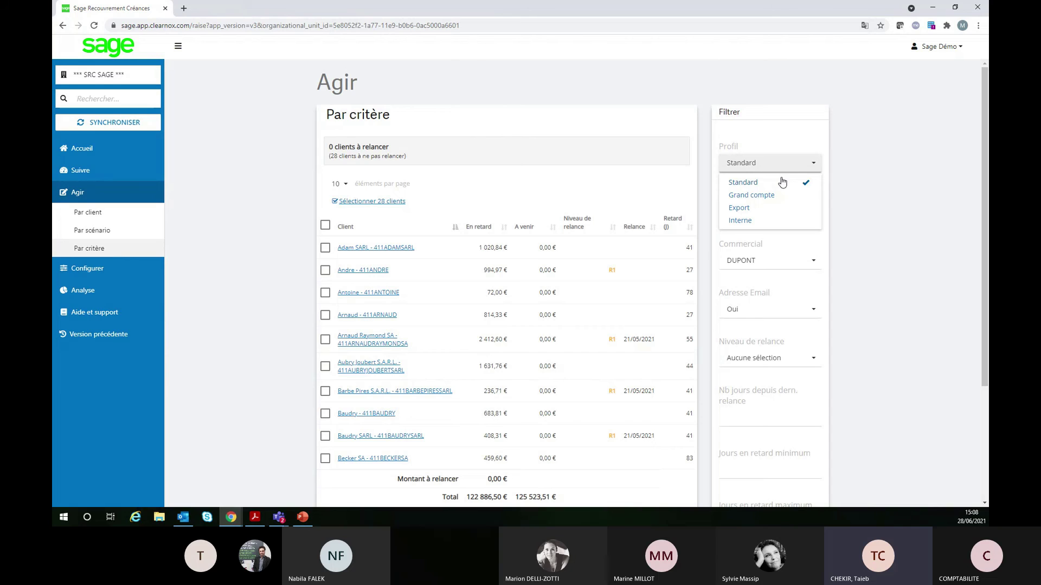
pyautogui.scroll(-3, 856, 214)
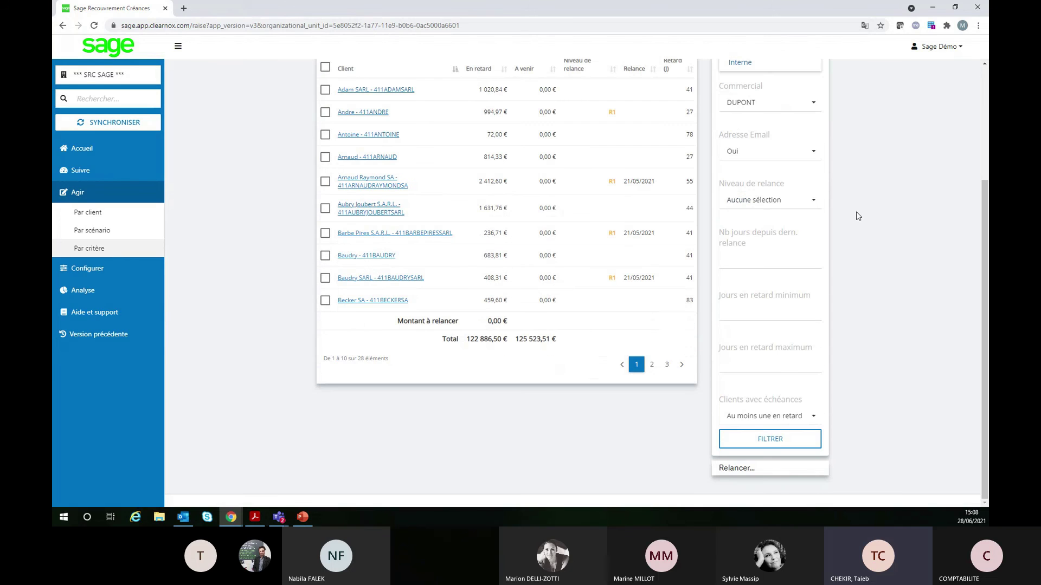
pyautogui.click(764, 433)
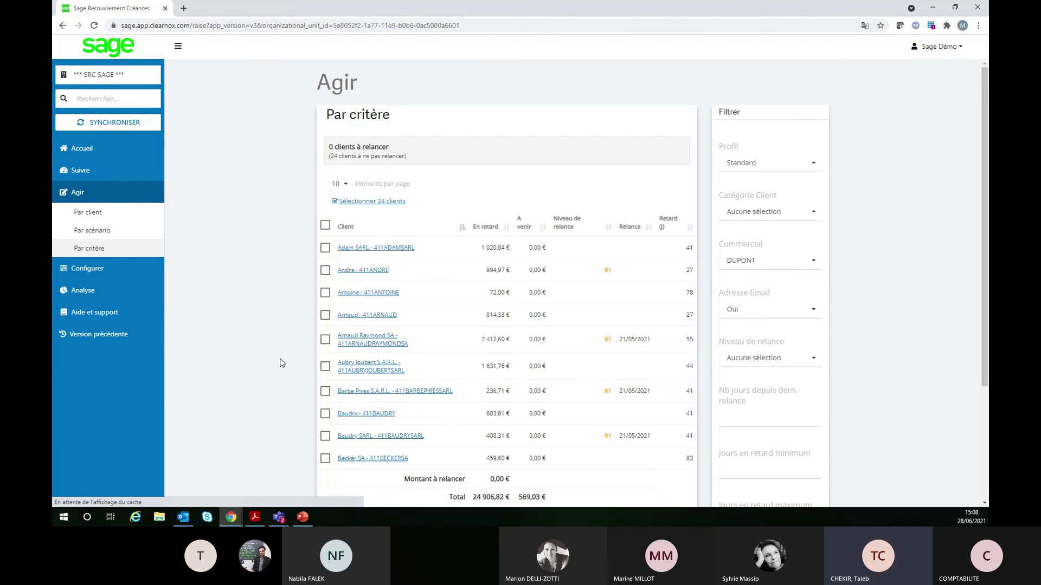
# Step: View the configuration page for client profiles and the page that assigns profiles to clients
pyautogui.click(85, 271)
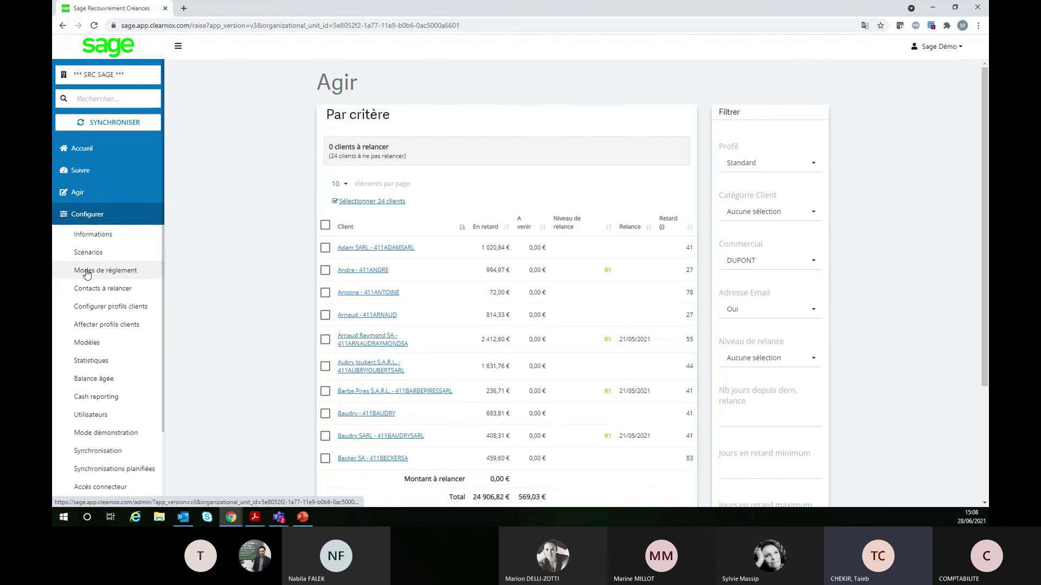
pyautogui.scroll(-2, 87, 274)
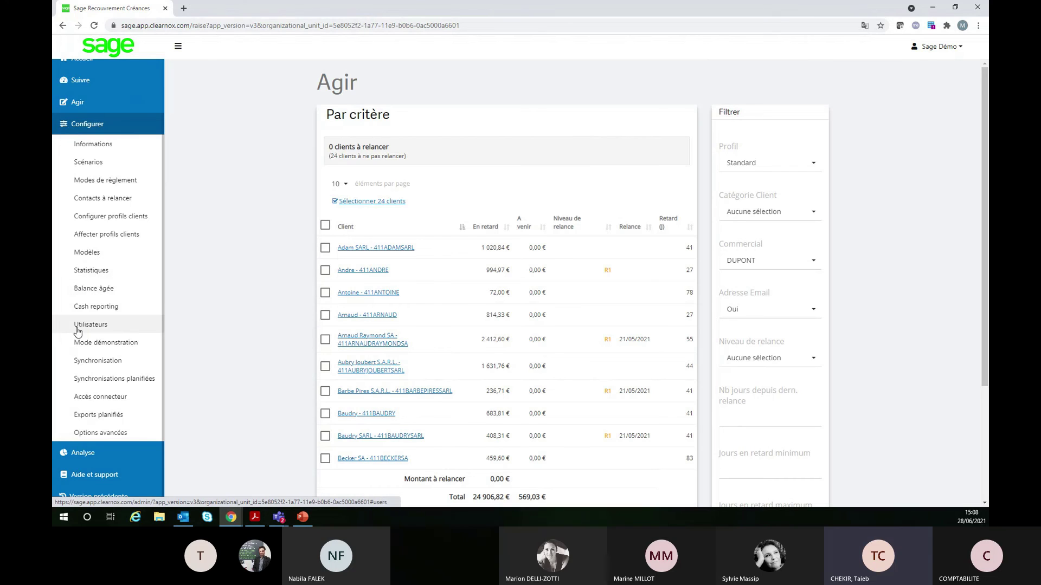
pyautogui.click(118, 218)
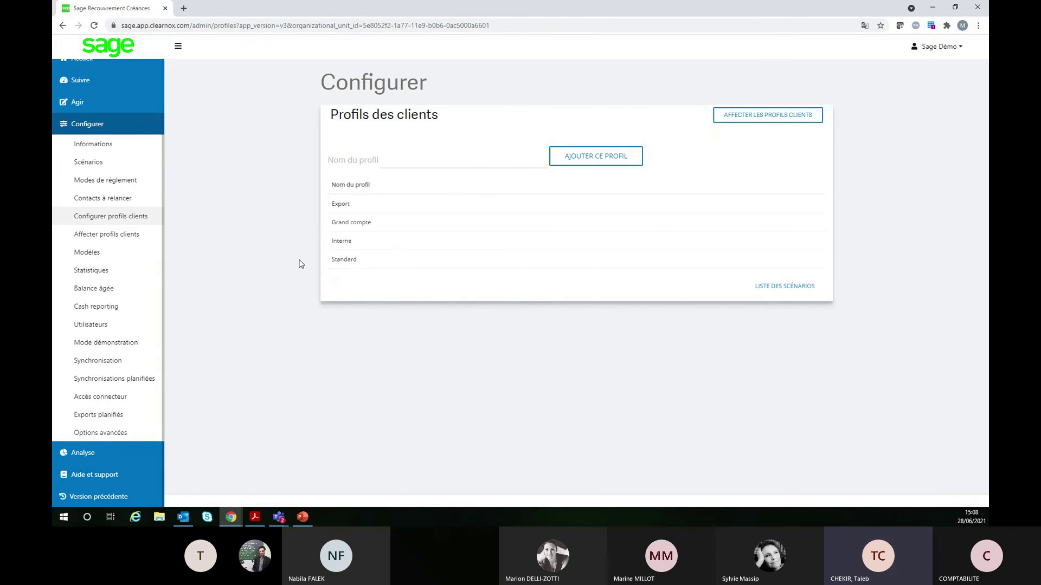
pyautogui.click(400, 162)
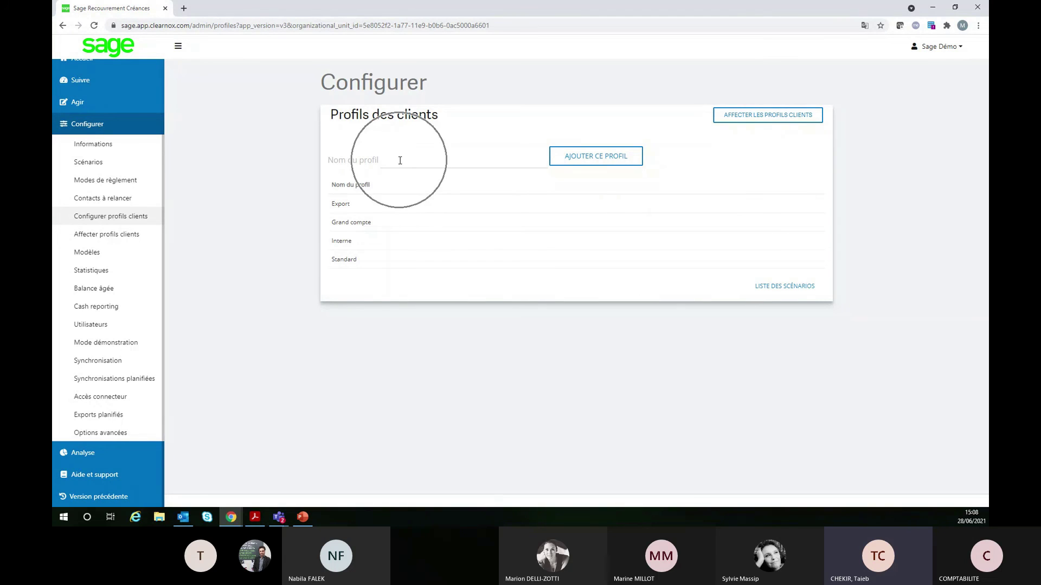
pyautogui.click(789, 124)
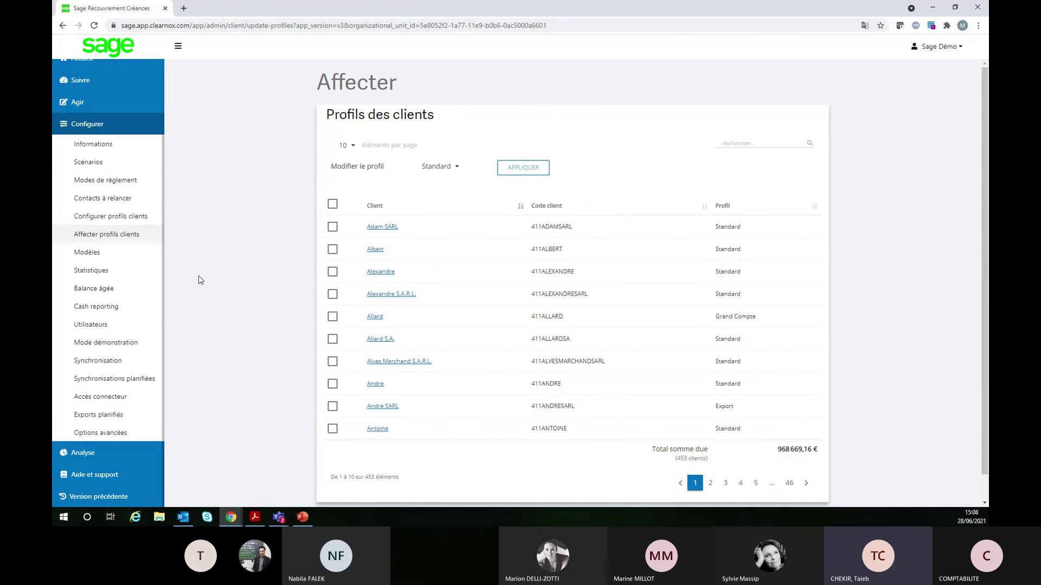
# Step: Open the template Clients "Standard" avec emails - Prévenance for editing and read through its message content
pyautogui.click(99, 254)
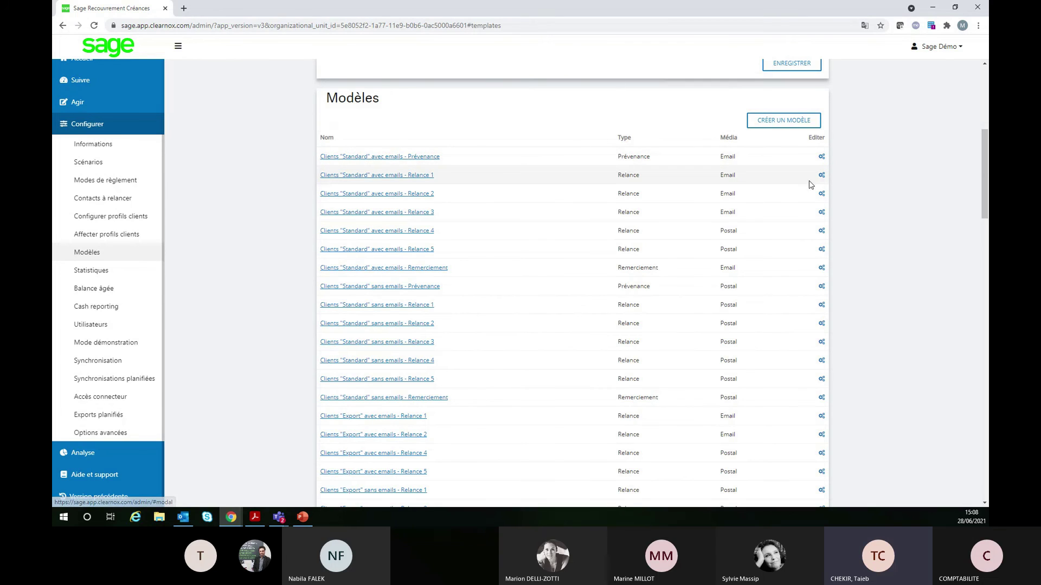
pyautogui.click(820, 157)
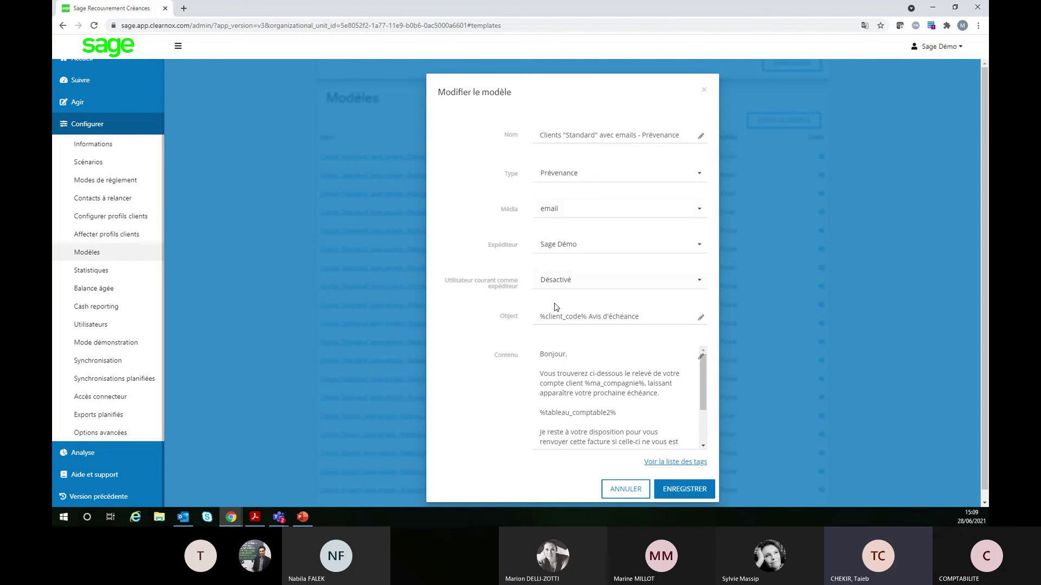
pyautogui.scroll(-3, 557, 386)
pyautogui.scroll(3, 557, 386)
pyautogui.moveTo(539, 353); pyautogui.dragTo(714, 448)
pyautogui.scroll(2, 707, 386)
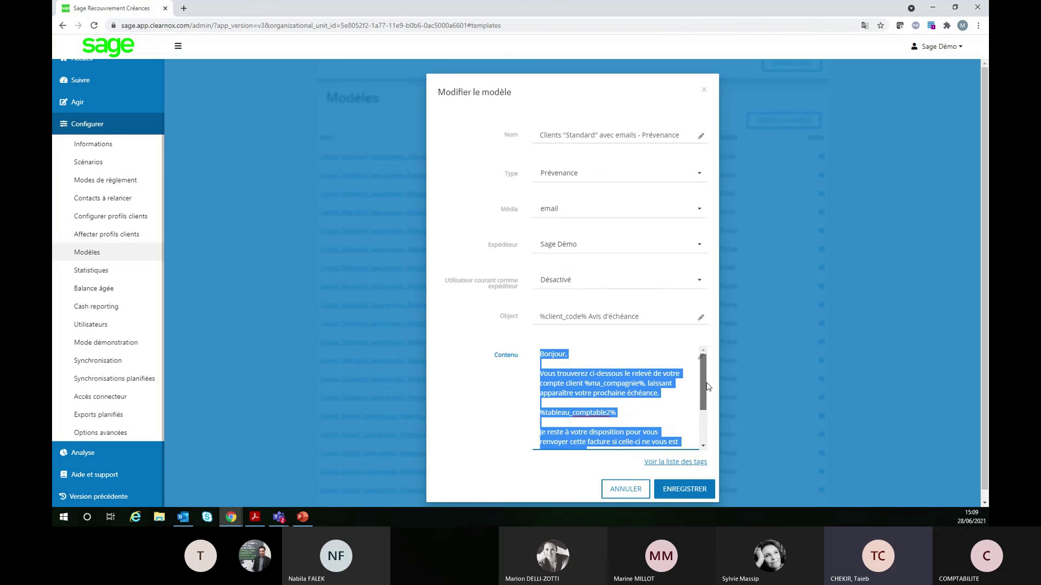
# Step: Highlight the %tableau_comptable2% and %ma_compagnie% tags in the template content and open the list of available tags
pyautogui.click(566, 414)
pyautogui.moveTo(623, 413); pyautogui.dragTo(533, 417)
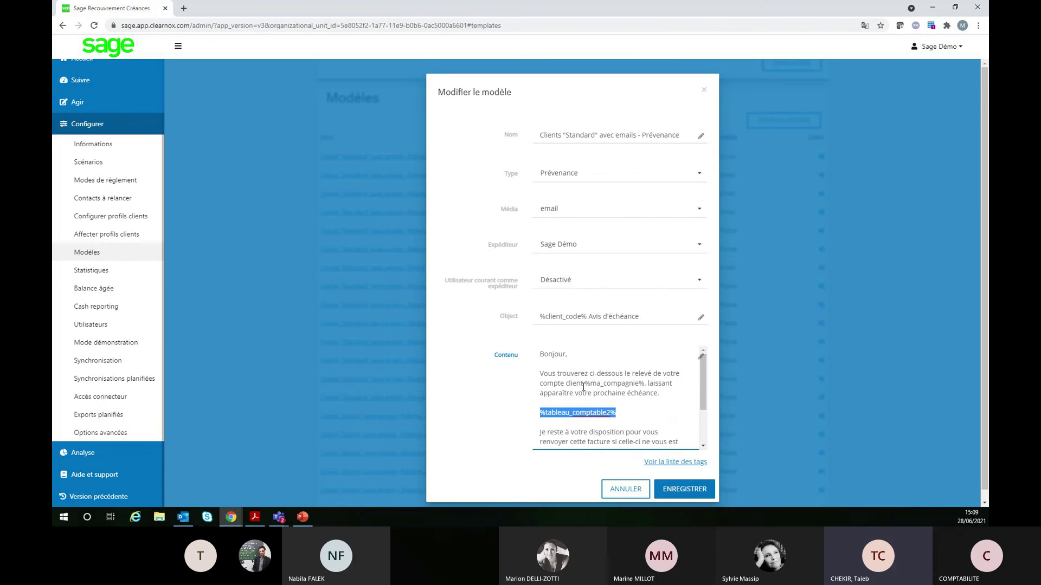
pyautogui.moveTo(585, 383); pyautogui.dragTo(643, 384)
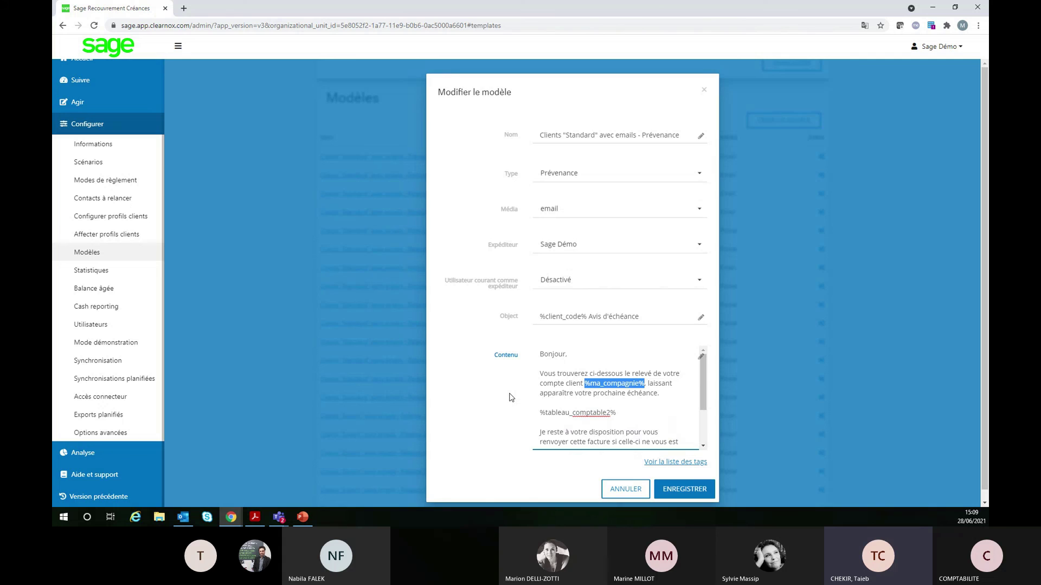
pyautogui.click(688, 462)
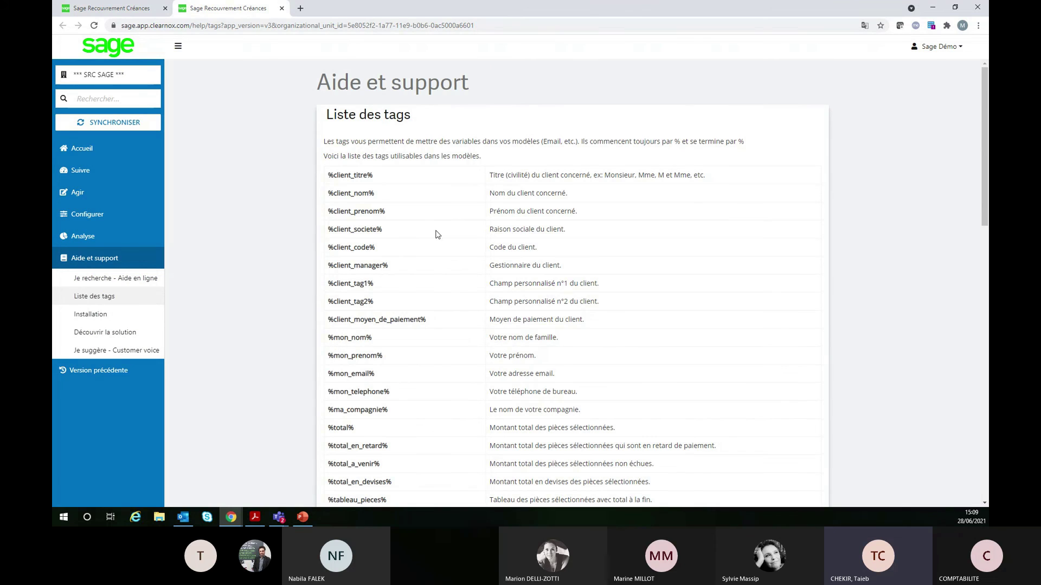
# Step: Highlight the %client_nom% tag and its description in the tag list and show the copy option for the tag
pyautogui.moveTo(582, 196); pyautogui.dragTo(491, 198)
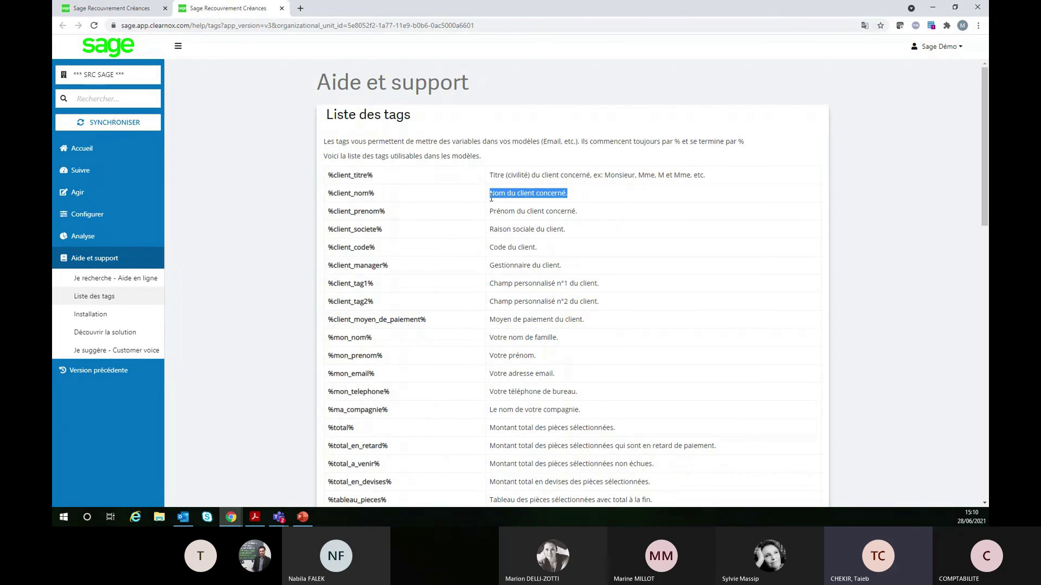
pyautogui.moveTo(406, 190); pyautogui.dragTo(337, 191)
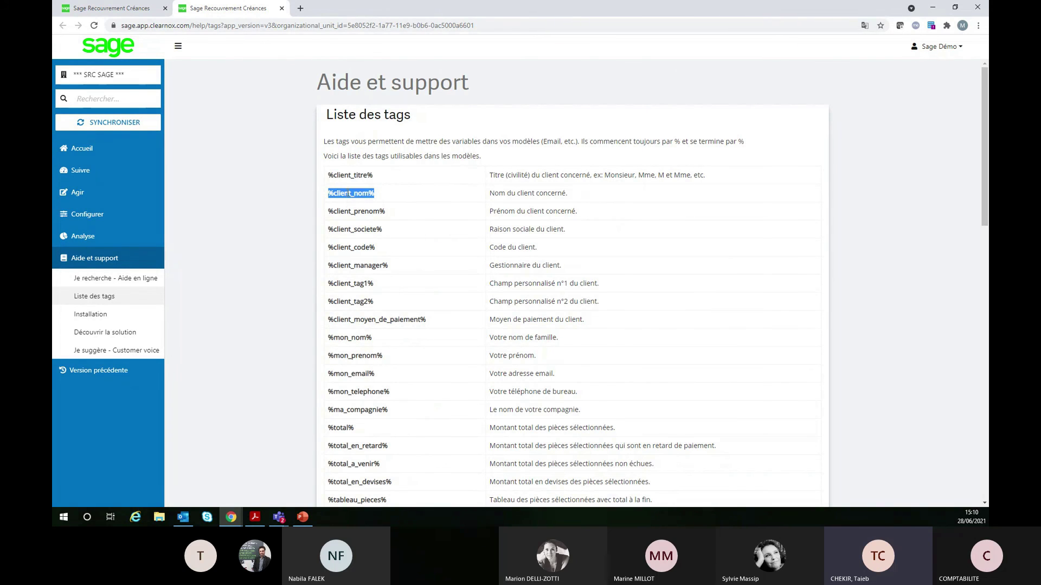
pyautogui.rightClick(347, 193)
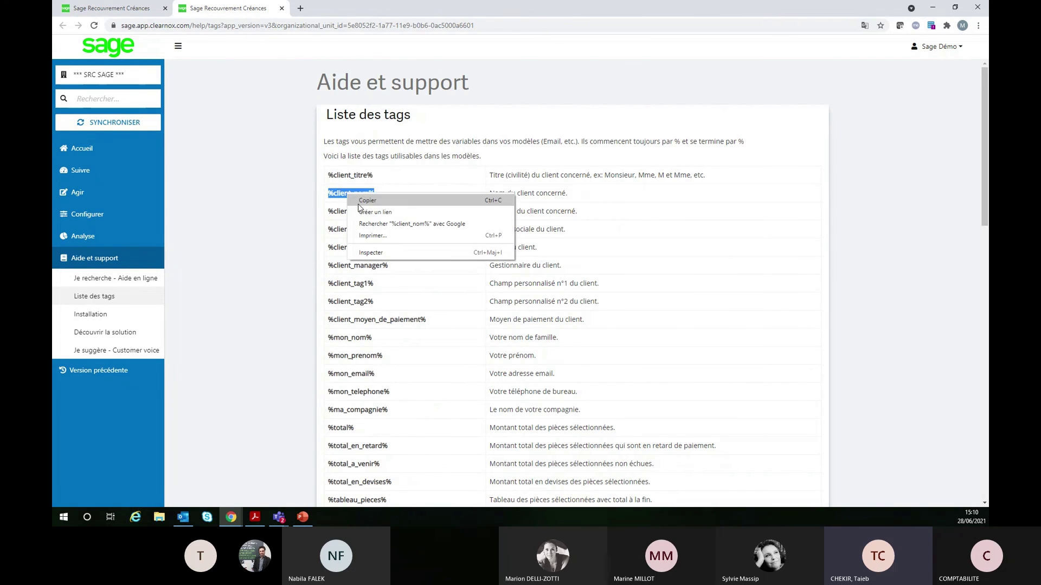
pyautogui.click(307, 407)
# Step: Highlight the %mon_telephone% tag and its description, and look through the accounting table tags further down the list
pyautogui.moveTo(333, 391); pyautogui.dragTo(424, 388)
pyautogui.moveTo(503, 395); pyautogui.dragTo(624, 394)
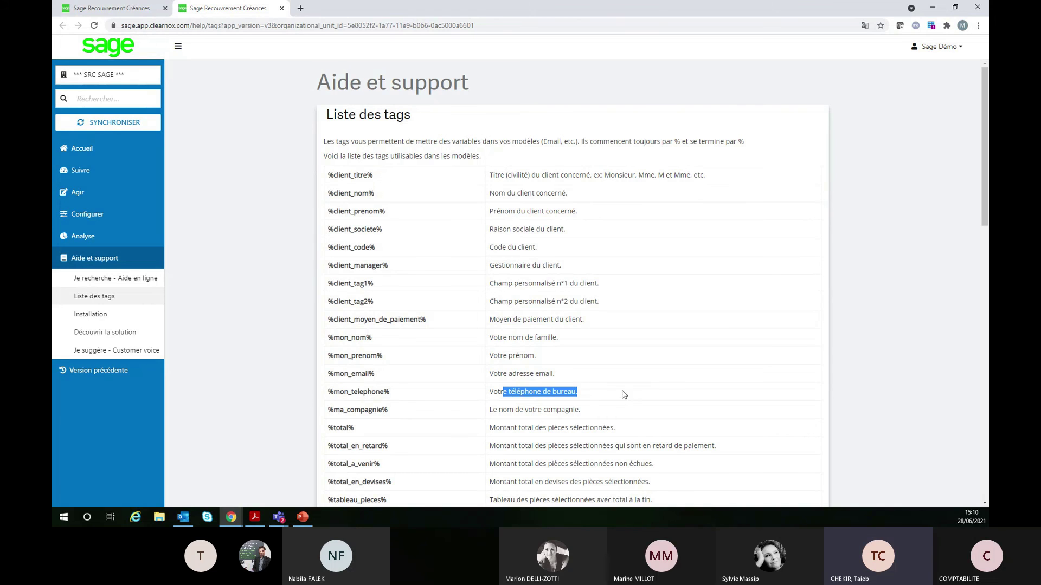
pyautogui.moveTo(385, 392); pyautogui.dragTo(302, 395)
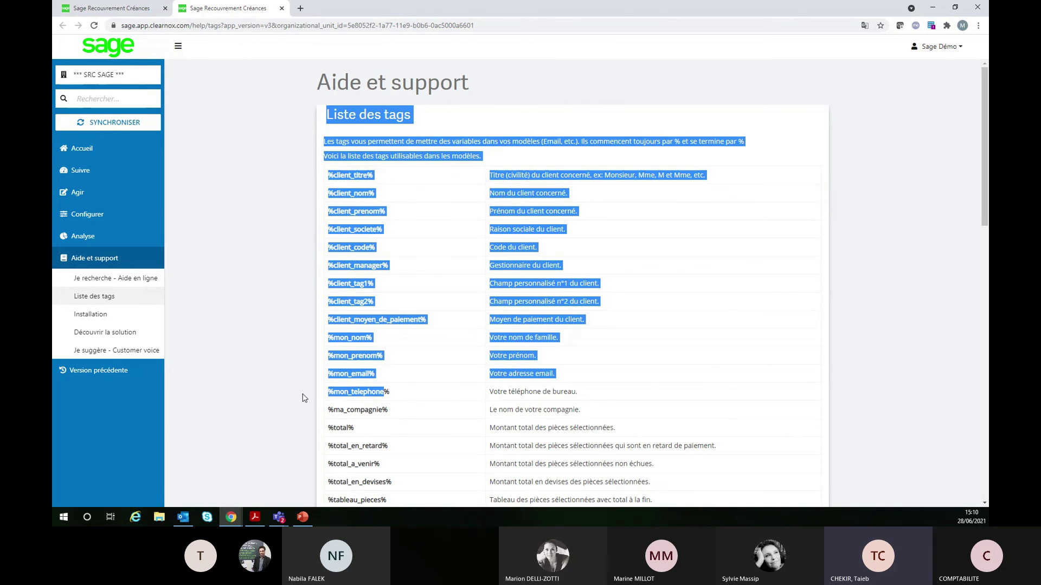
pyautogui.click(355, 399)
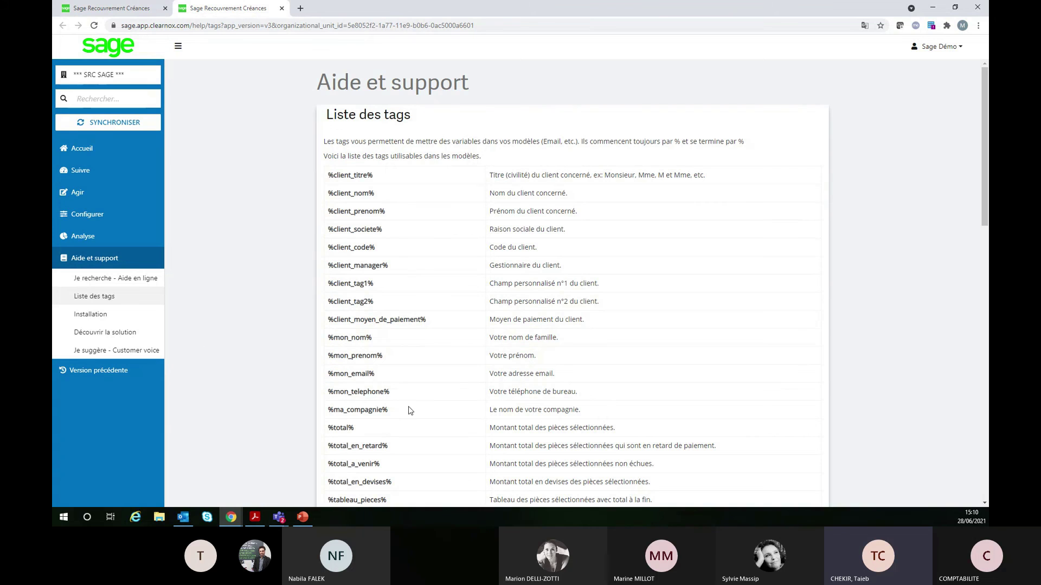
pyautogui.scroll(-4, 974, 246)
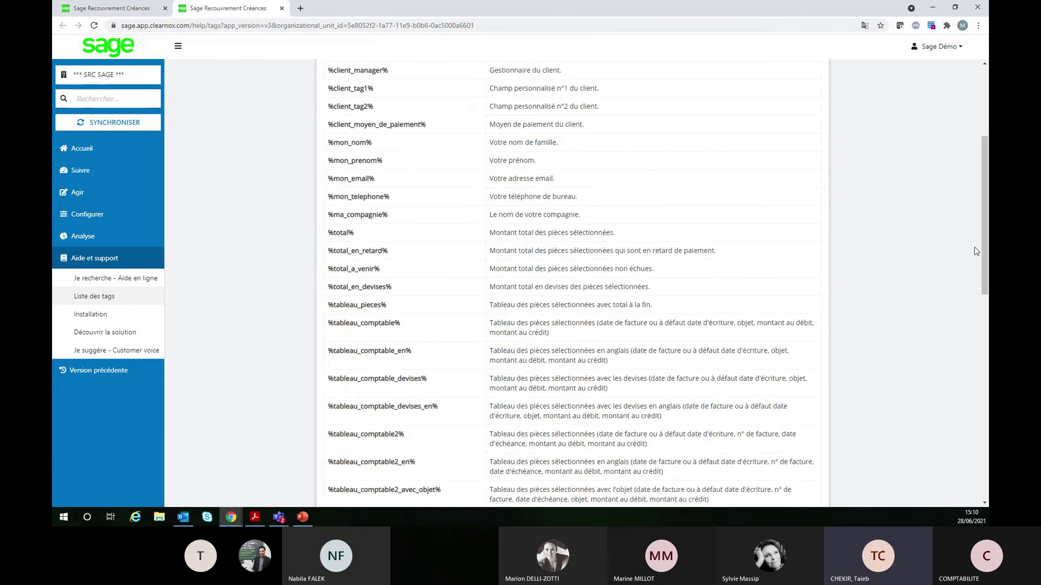
# Step: Return from the tag list to the Prévenance template and close it without saving
pyautogui.moveTo(982, 249); pyautogui.dragTo(977, 48)
pyautogui.click(87, 8)
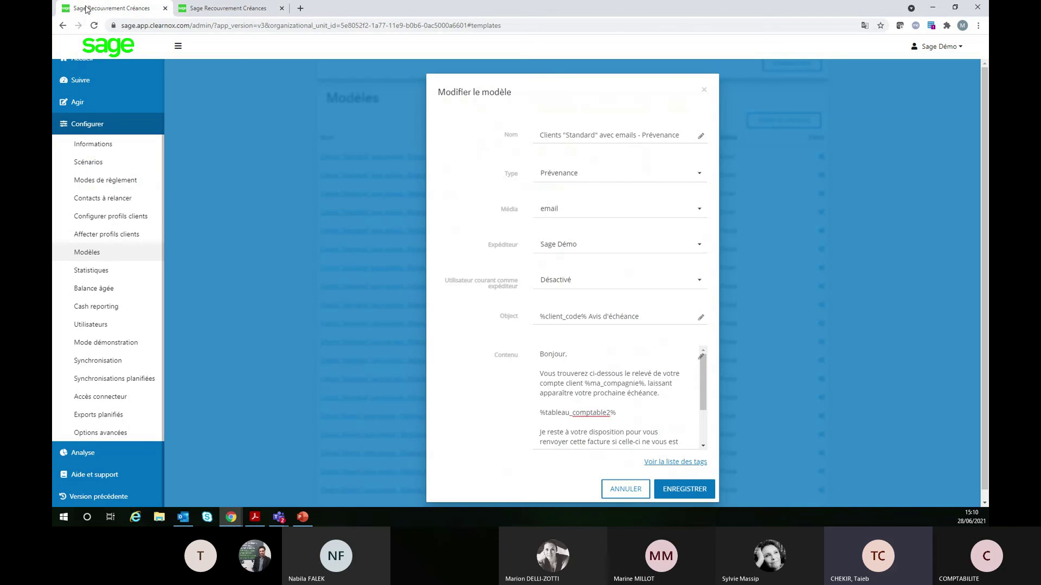
pyautogui.click(625, 489)
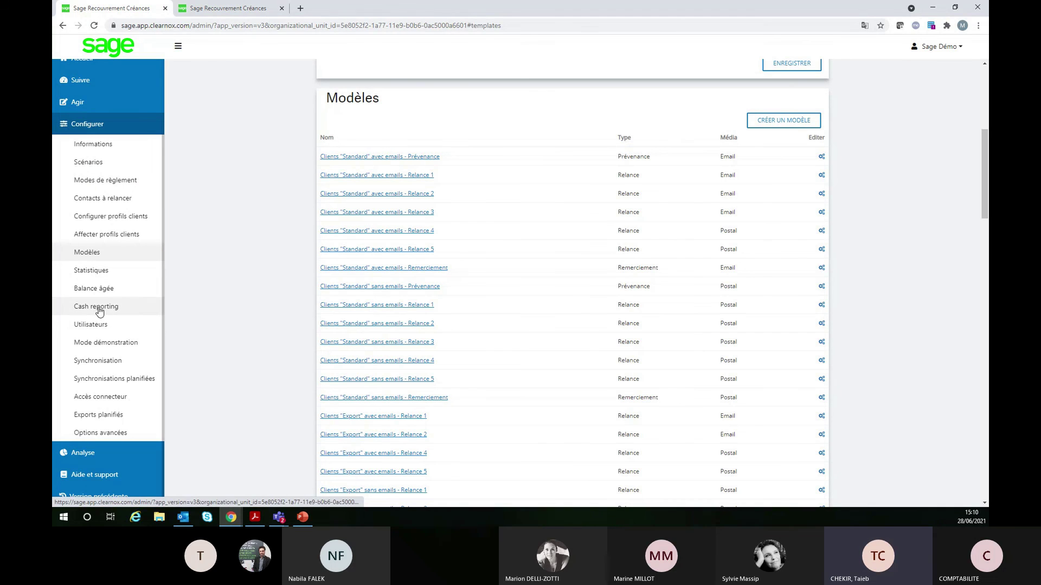
# Step: Open the scenario configuration list and highlight the number of steps for the Clients "Standard" avec email scenario
pyautogui.click(95, 163)
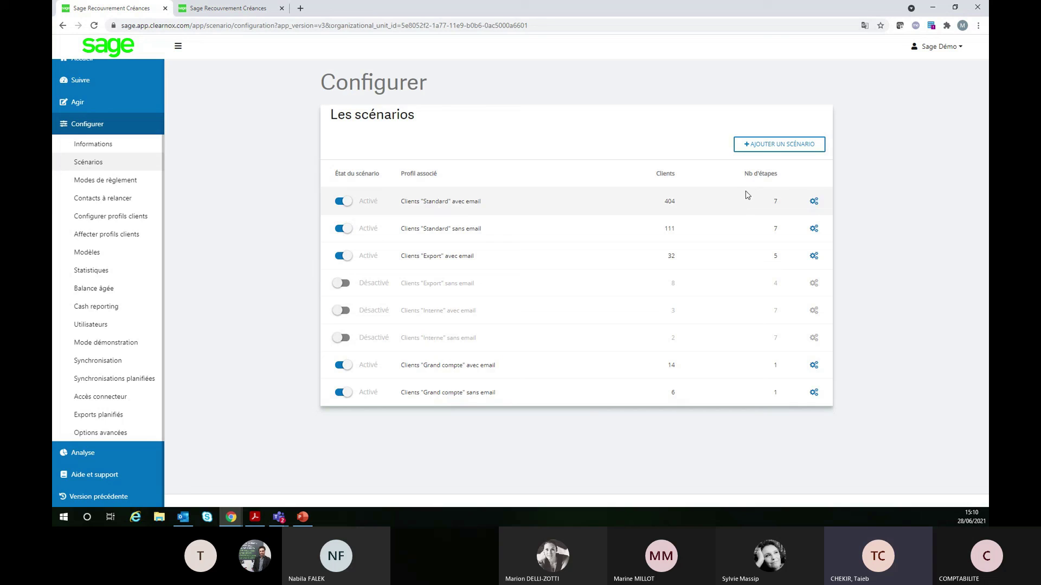
pyautogui.moveTo(776, 173); pyautogui.dragTo(744, 174)
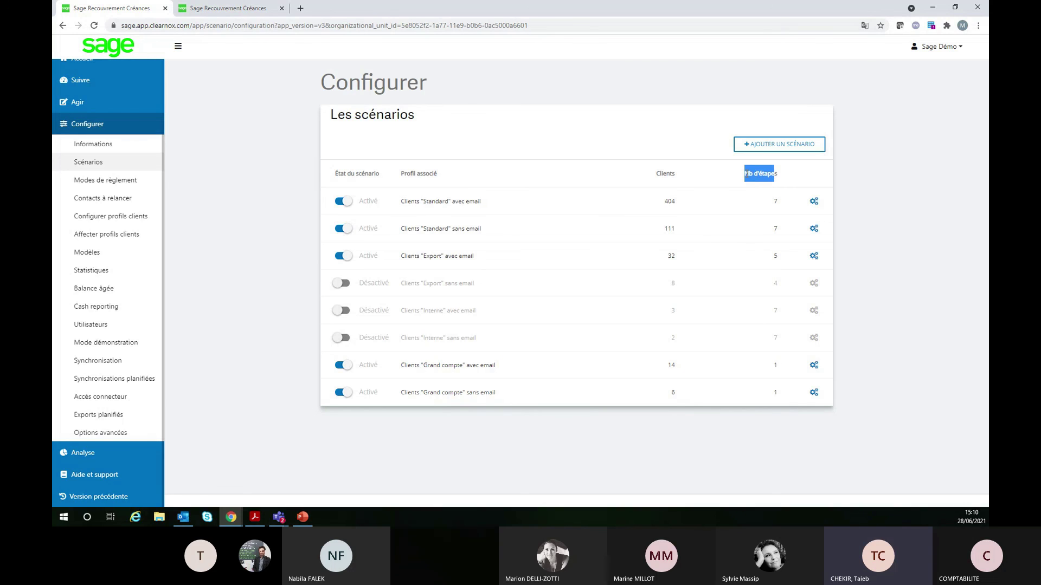
pyautogui.moveTo(780, 202); pyautogui.dragTo(773, 201)
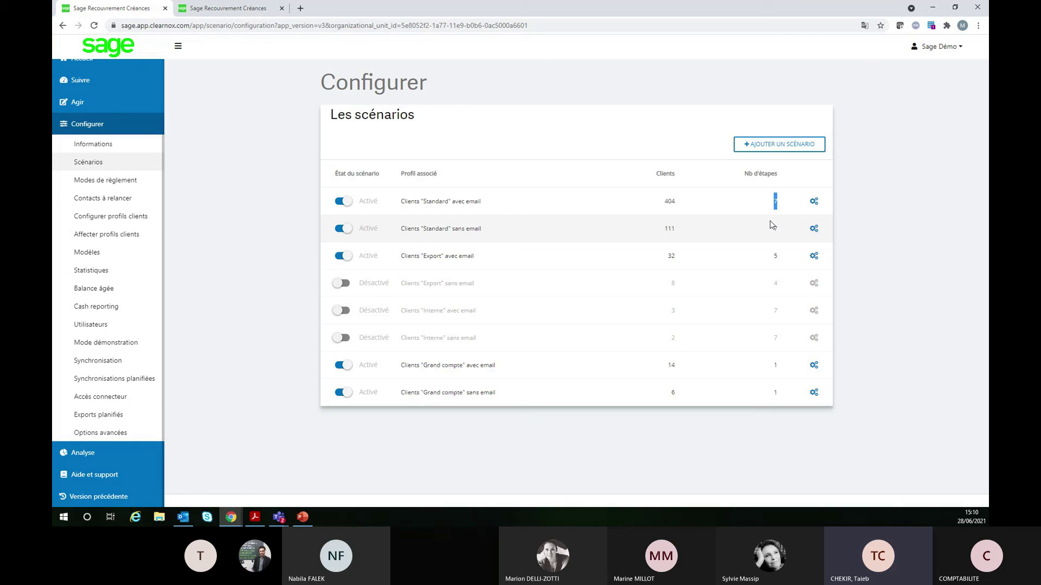
pyautogui.click(676, 203)
# Step: Open the Clients "Standard" avec email scenario for editing and set Prévenance to 5 days before the due date, keeping email as medium
pyautogui.click(813, 204)
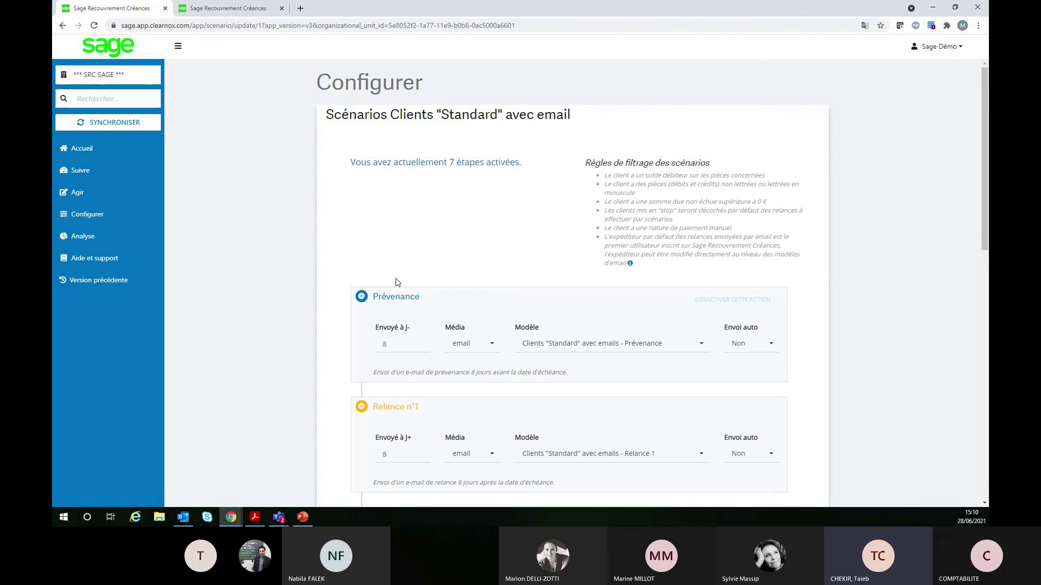
pyautogui.scroll(-2, 386, 283)
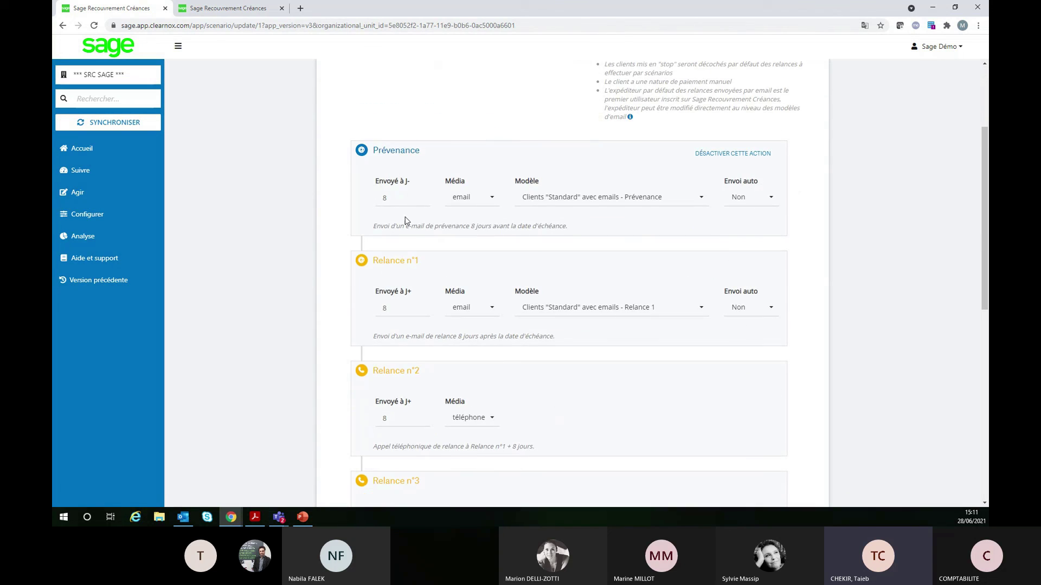
pyautogui.click(413, 201)
pyautogui.click(414, 200)
pyautogui.click(413, 200)
pyautogui.click(488, 197)
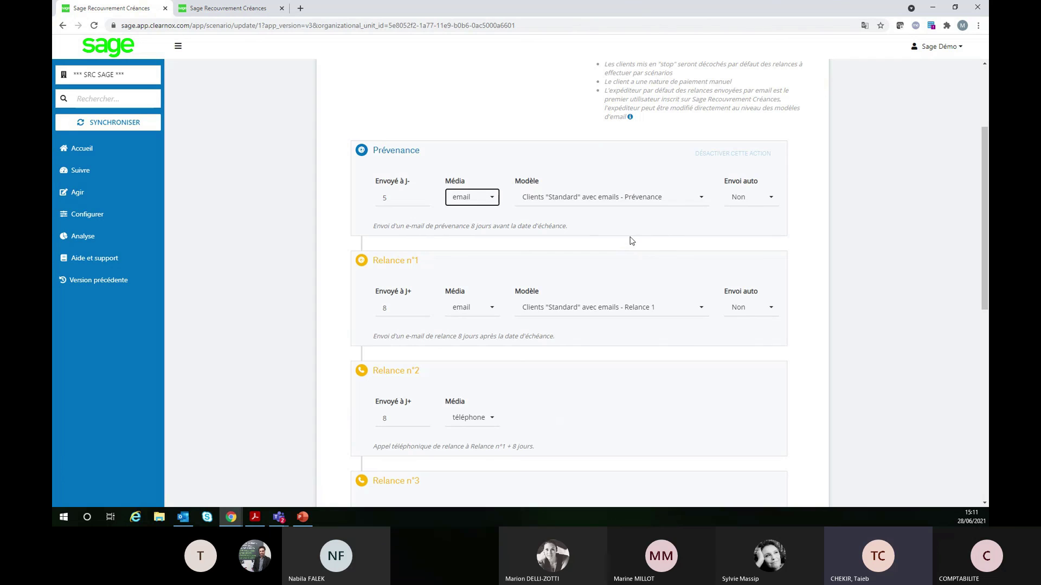
# Step: Choose the template Clients "Standard" avec emails - Prévenance for the Prévenance step and set its automatic sending to Oui
pyautogui.click(575, 203)
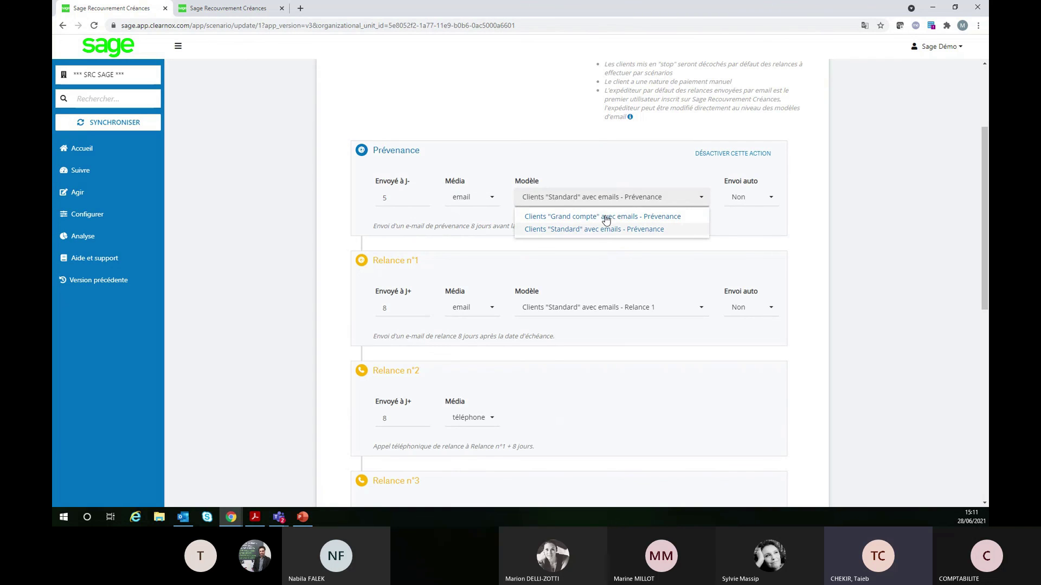
pyautogui.click(600, 231)
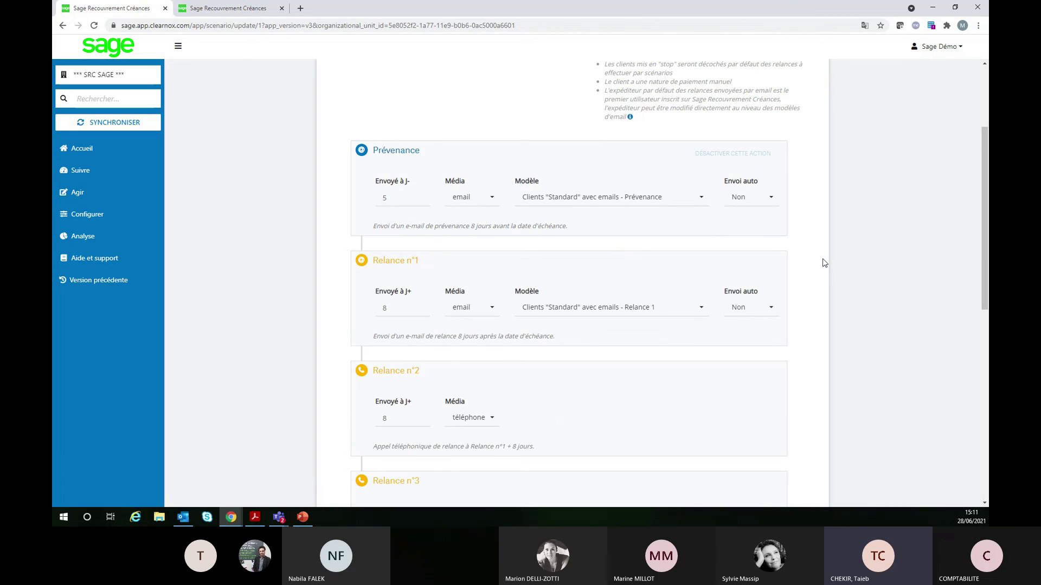
pyautogui.click(751, 195)
pyautogui.click(751, 205)
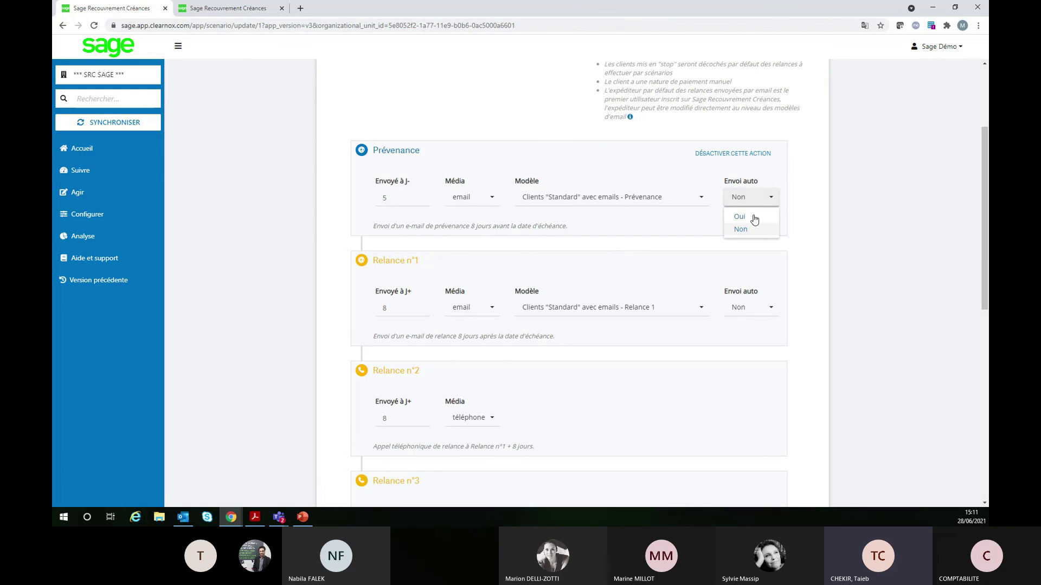
pyautogui.click(754, 217)
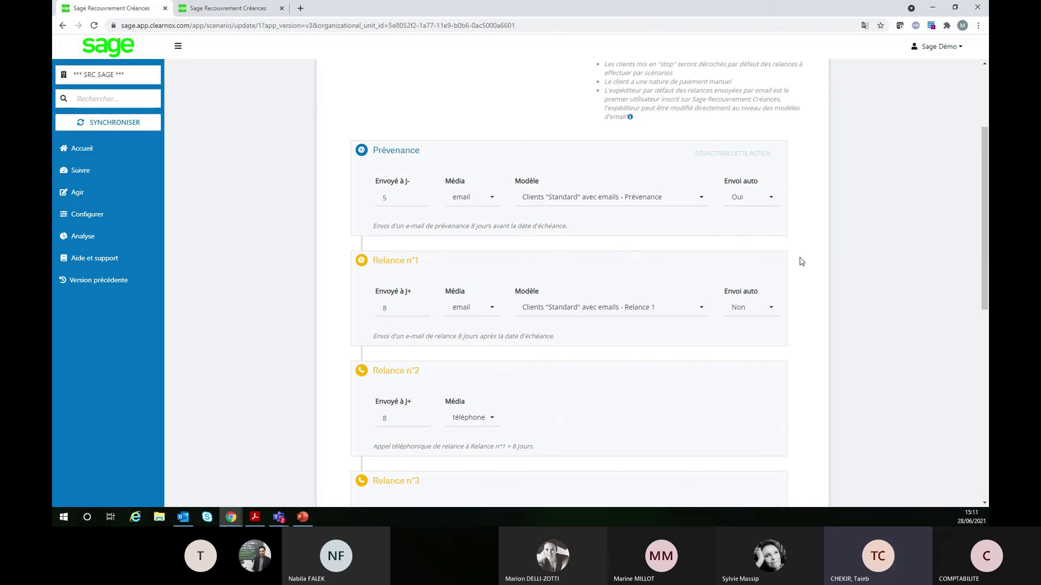
# Step: Review the scenario's reminder steps from Relance n°1 to Relance n°5 and the Remerciement step
pyautogui.scroll(-3, 804, 325)
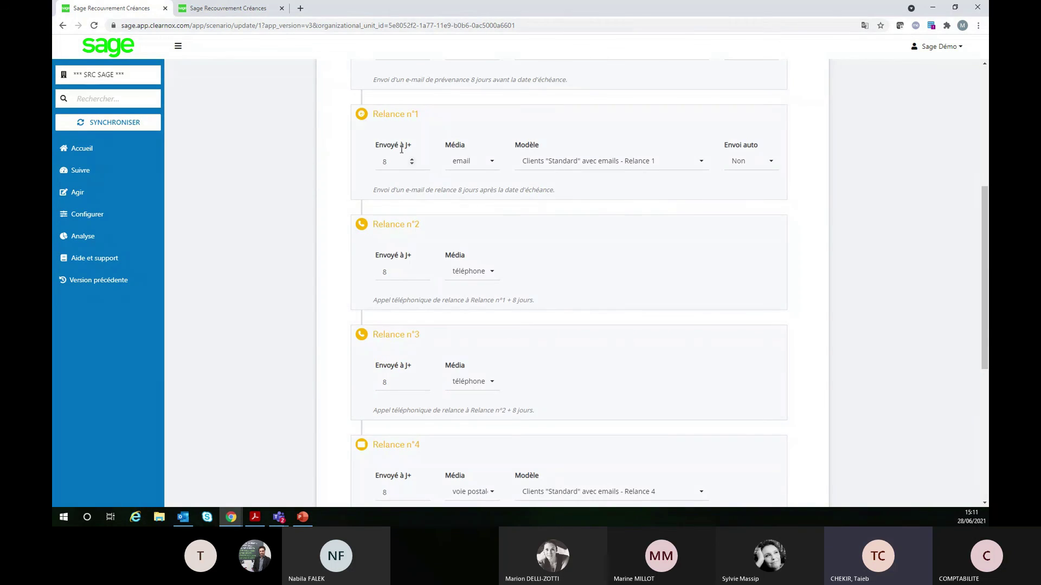
pyautogui.scroll(-5, 429, 368)
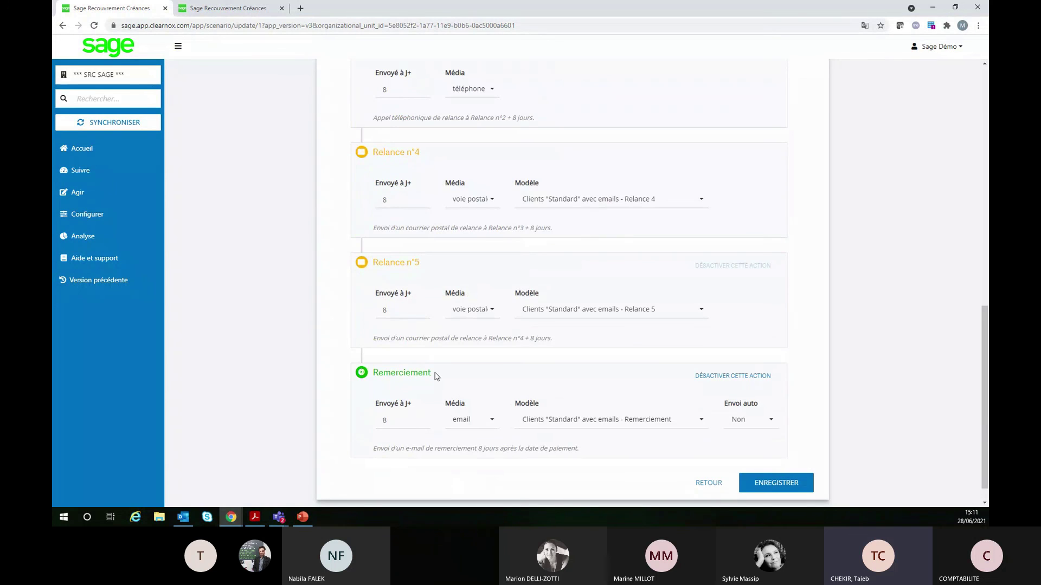
pyautogui.scroll(9, 426, 388)
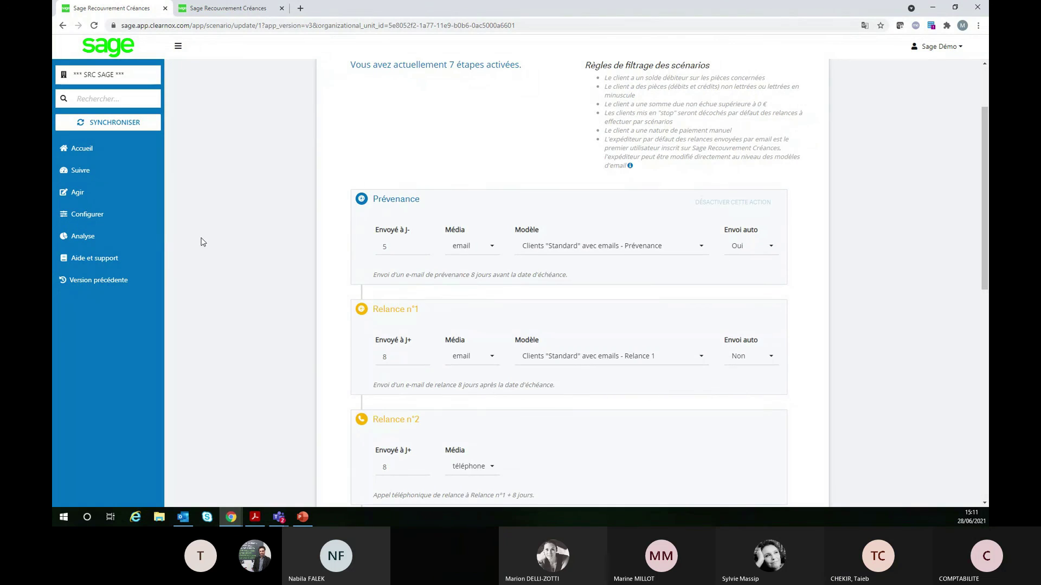
# Step: Leave the scenario without saving and display the list of users in the configuration
pyautogui.click(99, 216)
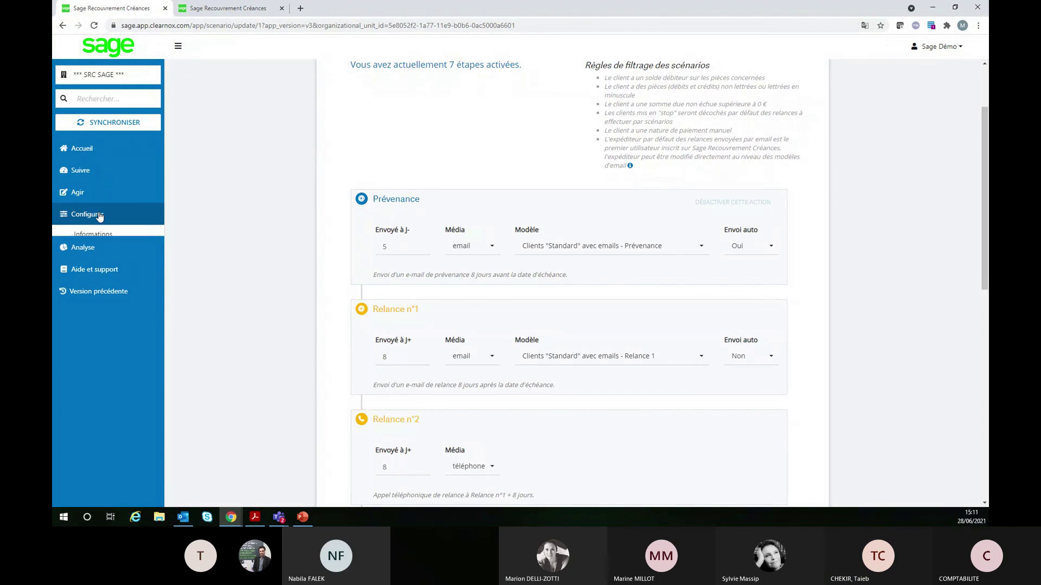
pyautogui.scroll(-2, 120, 312)
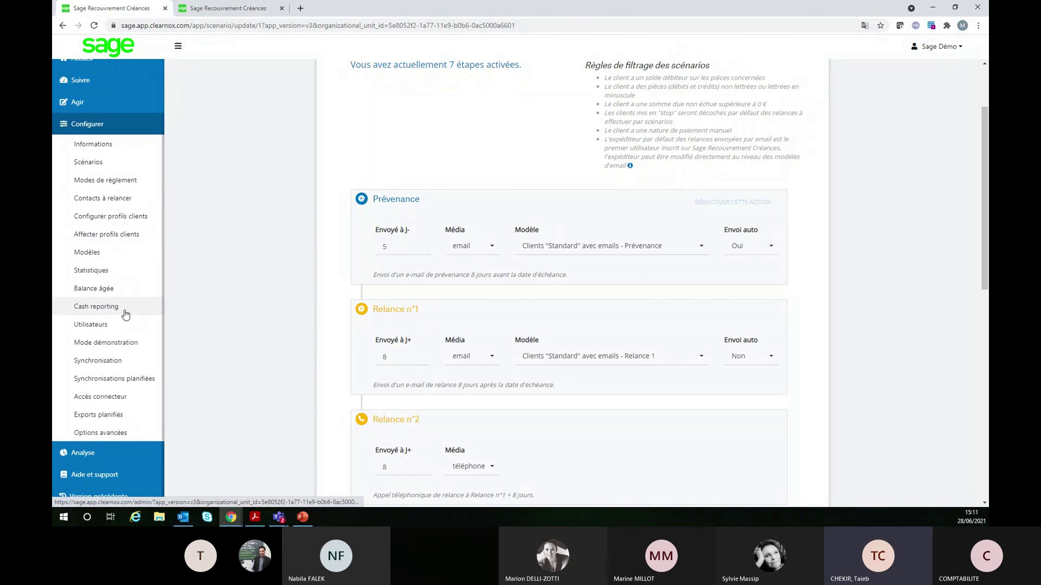
pyautogui.click(109, 329)
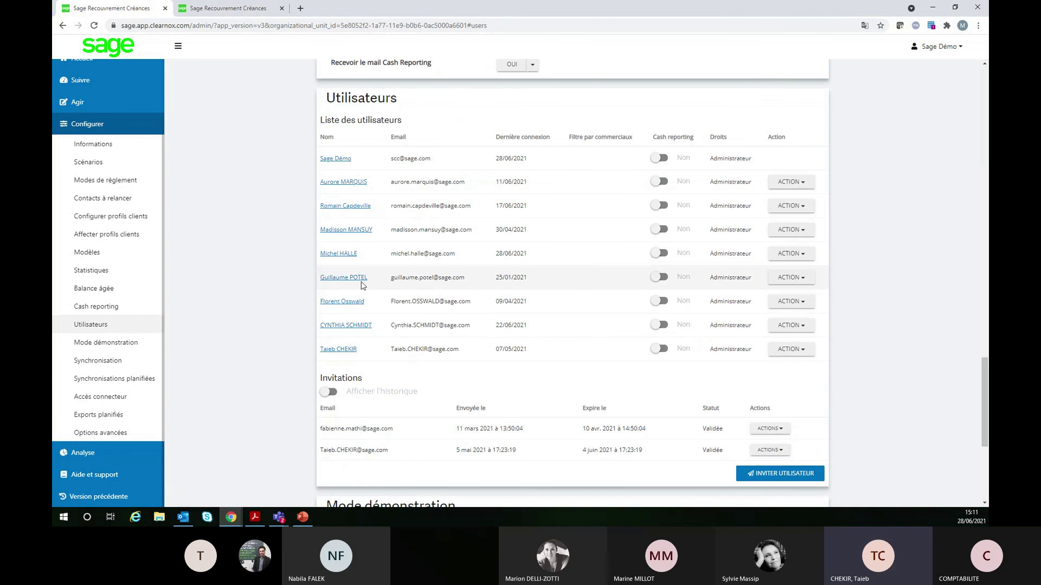
# Step: Open the third user in the list for editing, set the rights to Utilisateur, and set access to all clients to Non
pyautogui.click(347, 207)
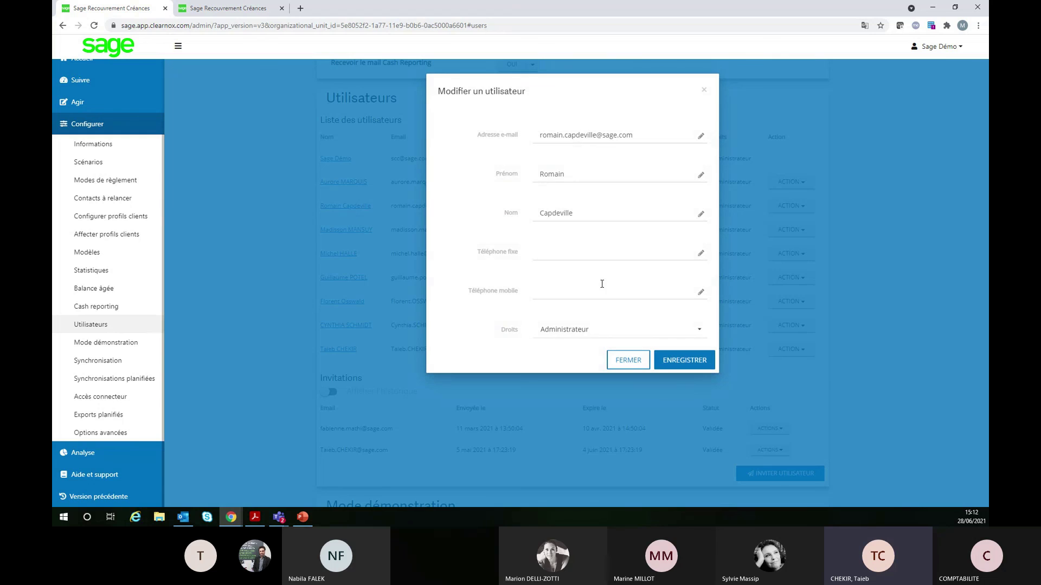
pyautogui.click(621, 332)
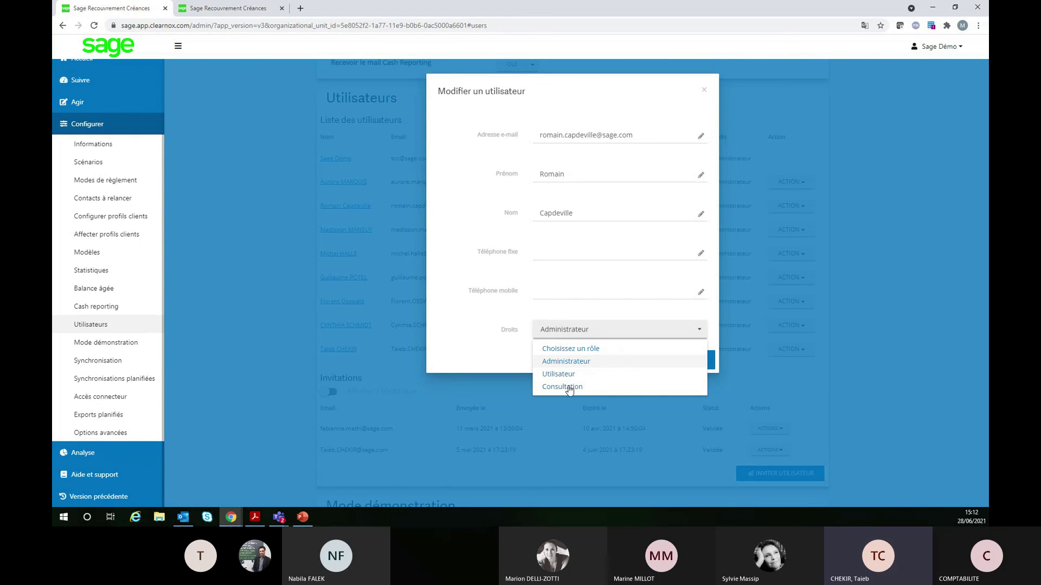
pyautogui.click(605, 376)
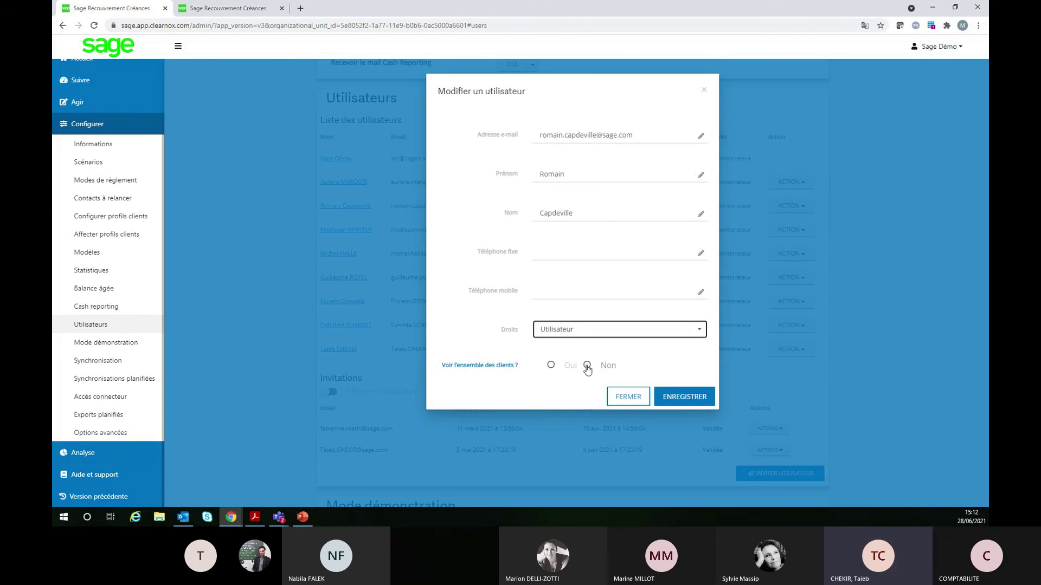
pyautogui.click(587, 366)
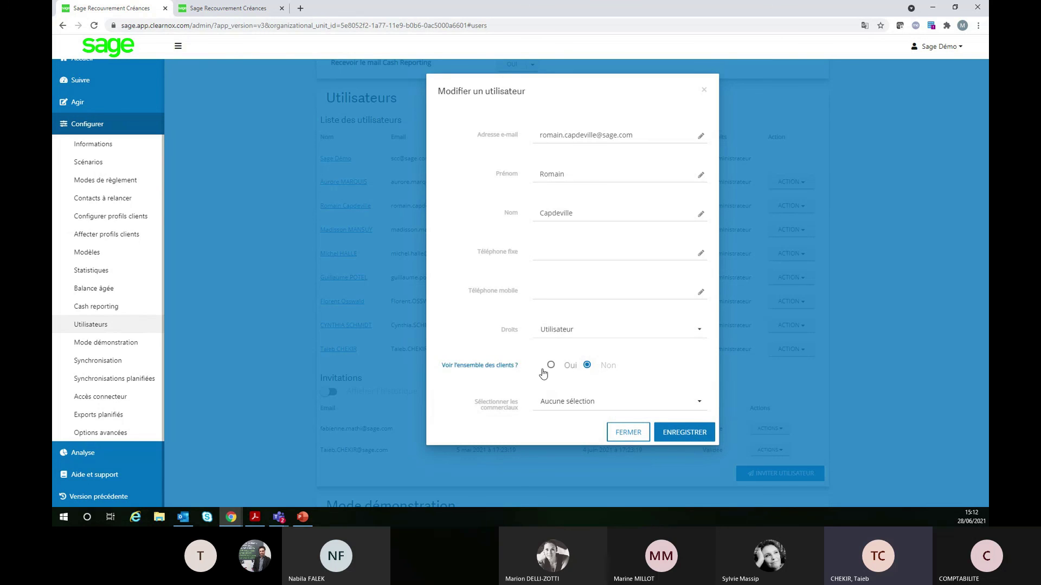
# Step: Try different selections of sales representatives for the user's client access and close the user form without saving
pyautogui.click(586, 402)
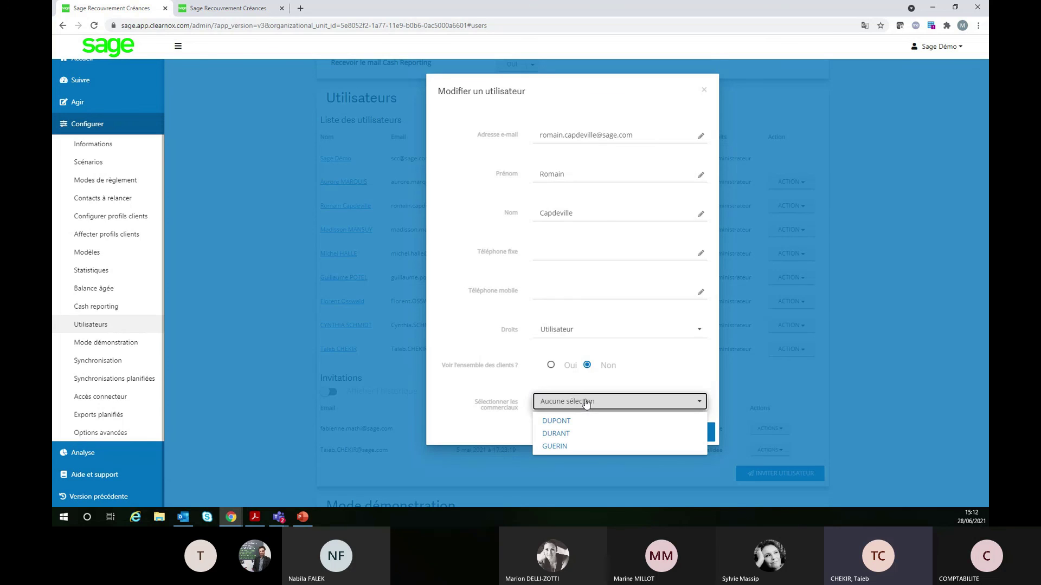
pyautogui.click(614, 422)
pyautogui.click(615, 433)
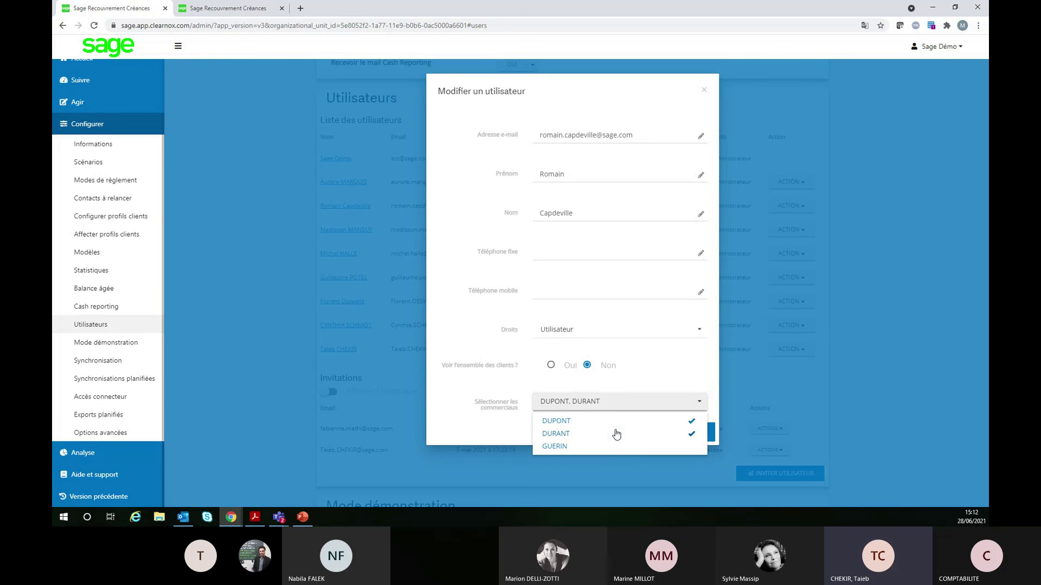
pyautogui.click(624, 456)
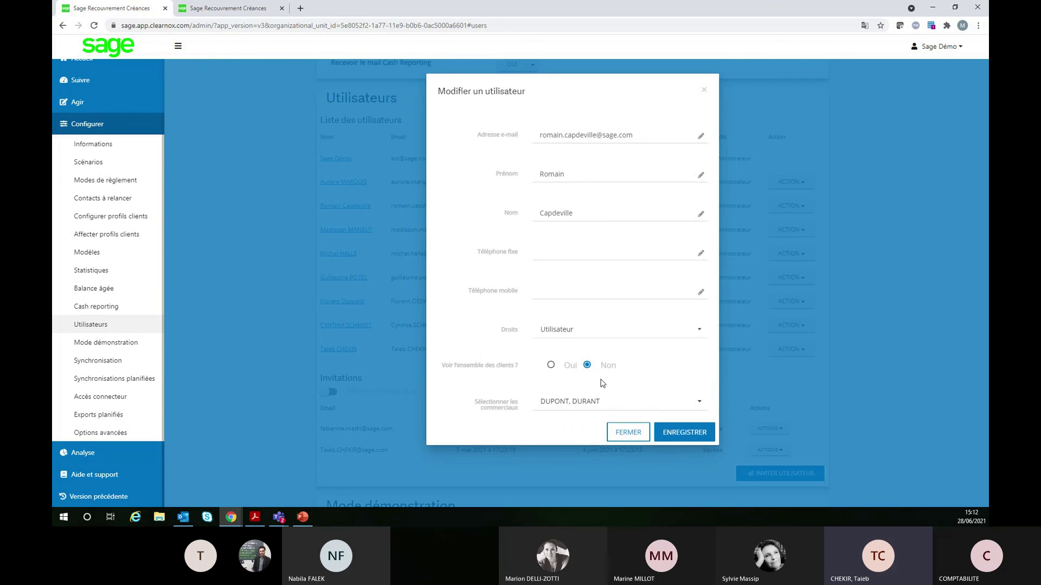
pyautogui.click(600, 402)
pyautogui.click(602, 446)
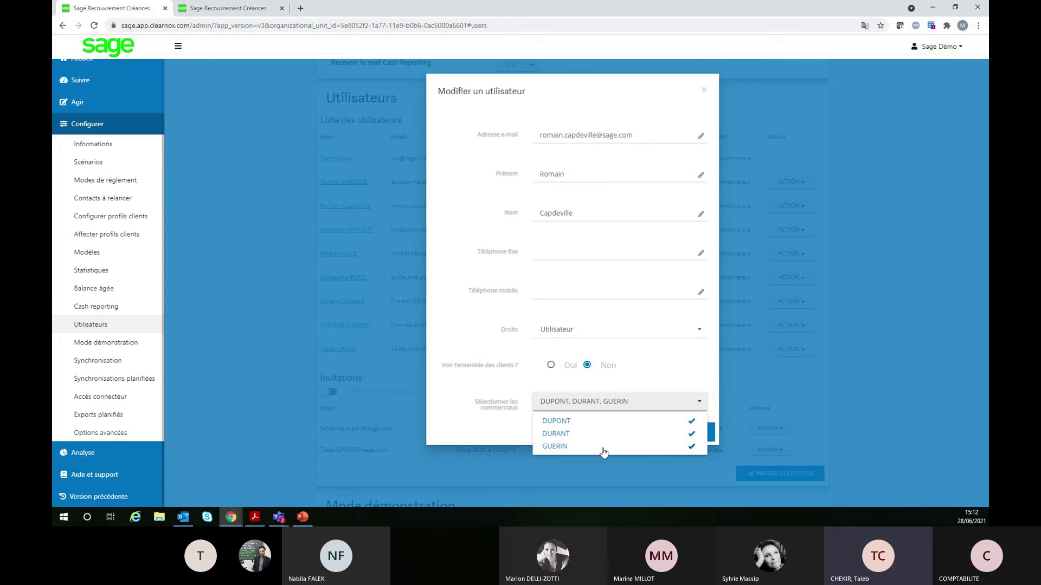
pyautogui.click(603, 448)
pyautogui.click(603, 436)
pyautogui.click(401, 415)
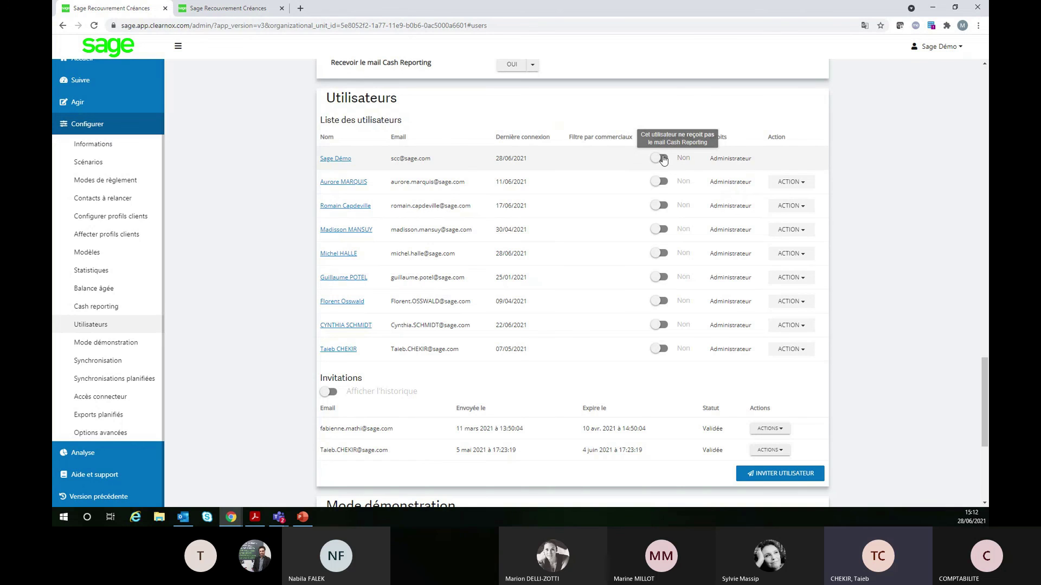
# Step: Enable the Cash reporting email for the Sage Démo account in the user list
pyautogui.click(657, 160)
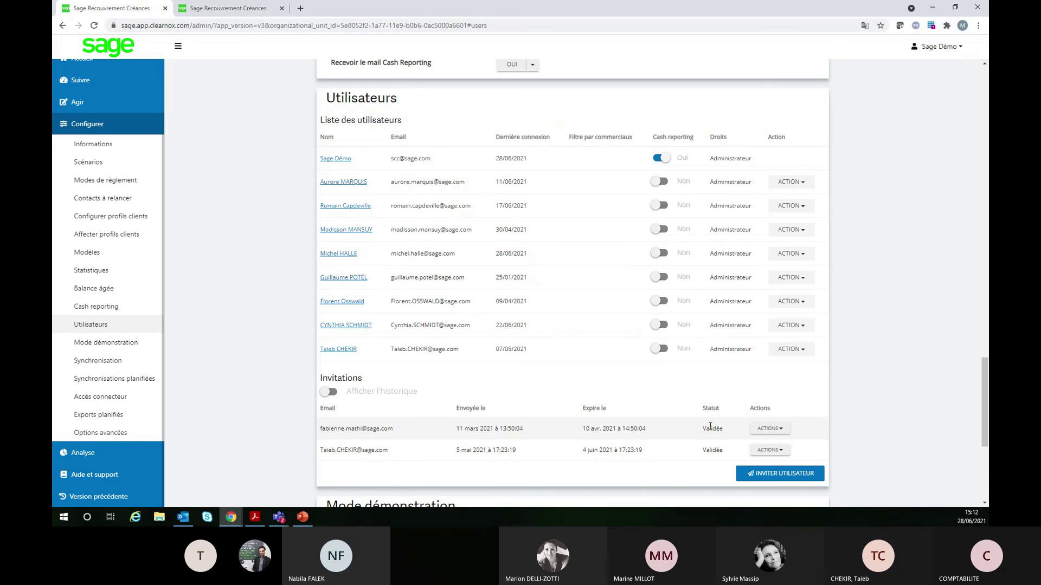
# Step: Look past the user invitations to the demonstration mode settings and display the configuration of the scheduled exports
pyautogui.scroll(-3, 227, 415)
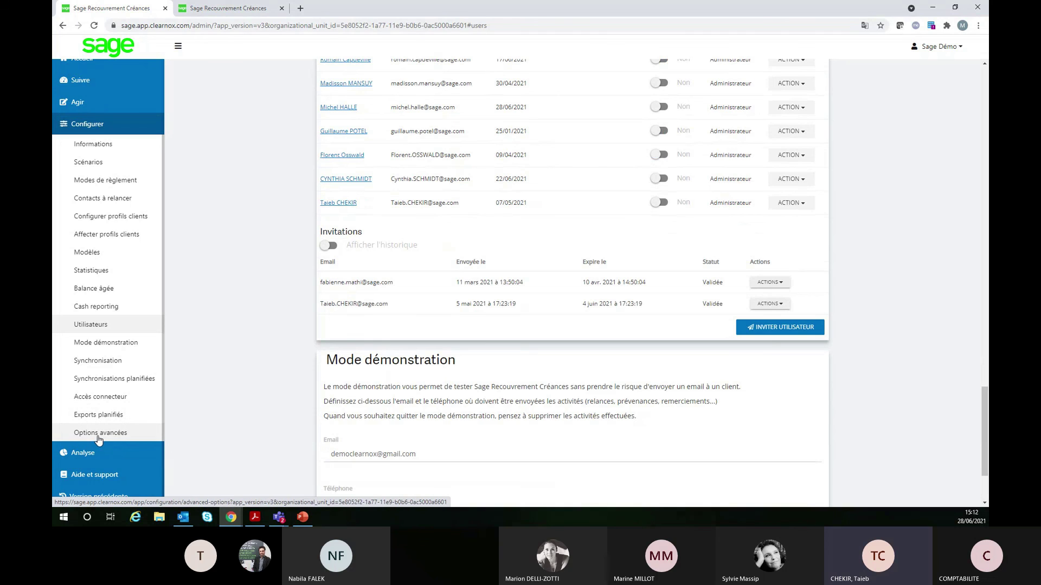
pyautogui.click(112, 419)
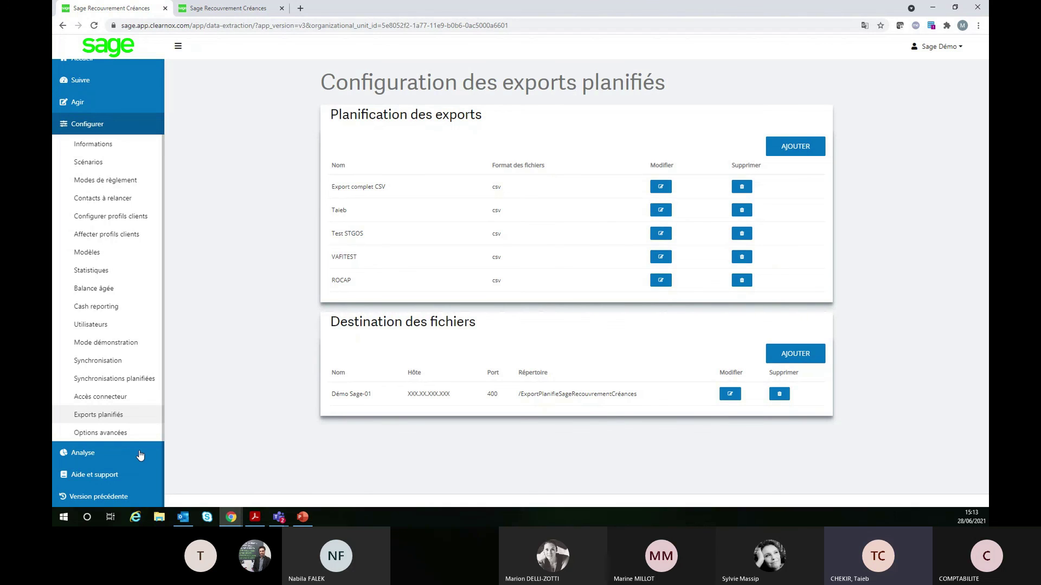
# Step: Display the Actions de relance analysis and examine the Sage Démo row and the total for the P column
pyautogui.click(109, 455)
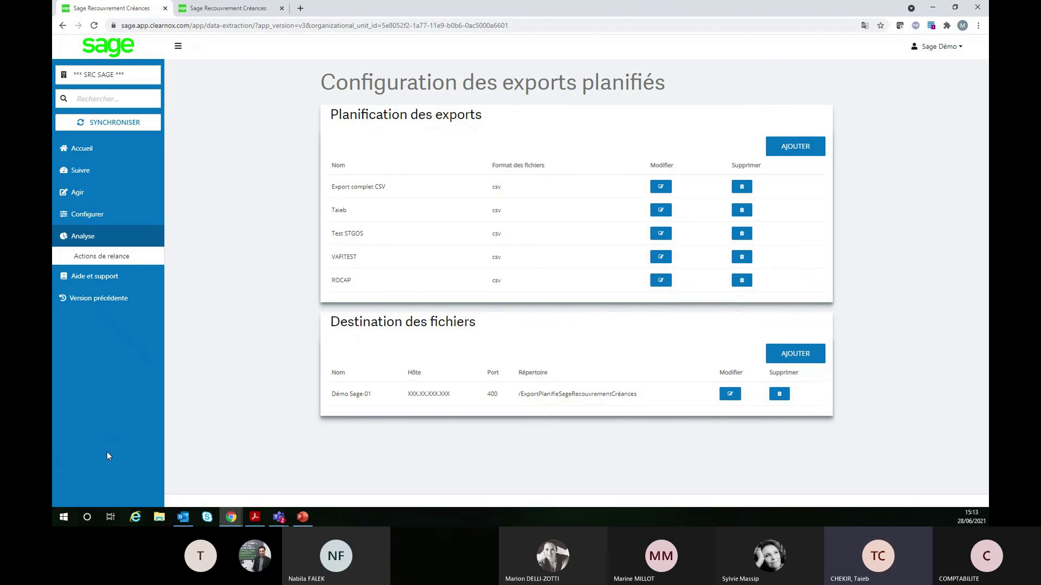
pyautogui.click(105, 257)
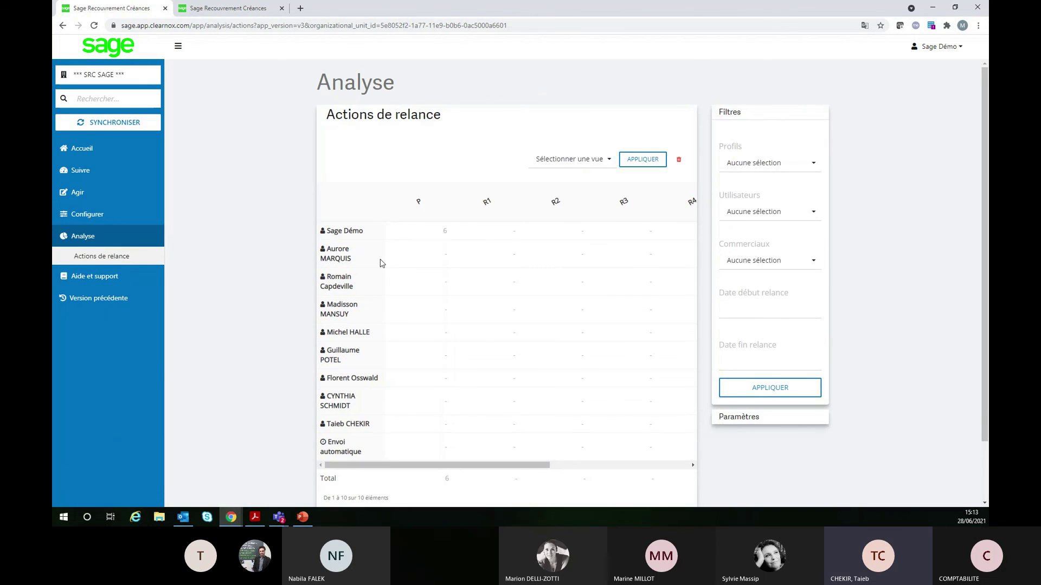
pyautogui.moveTo(331, 230); pyautogui.dragTo(363, 230)
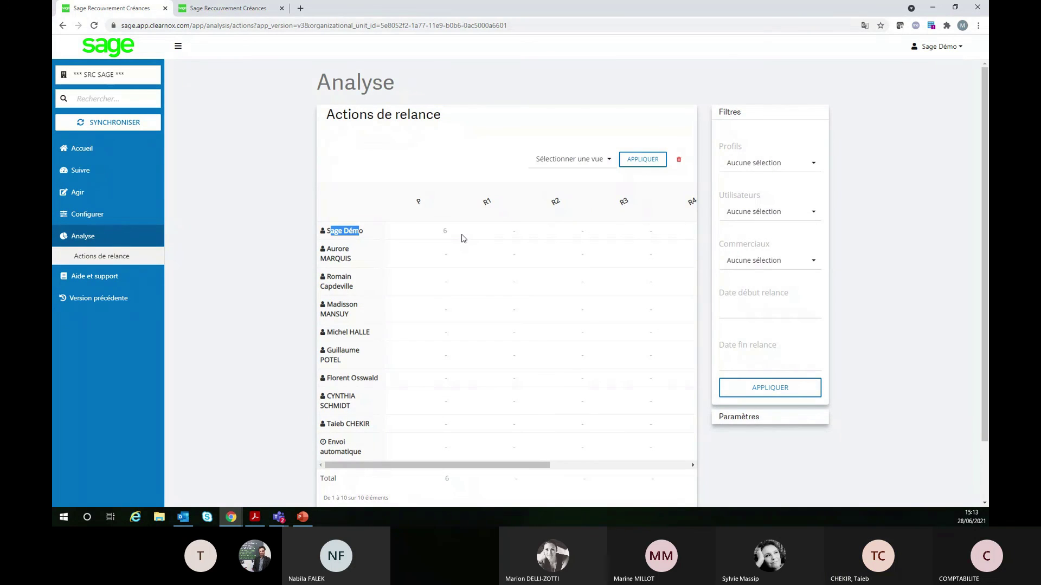
pyautogui.moveTo(436, 233); pyautogui.dragTo(469, 236)
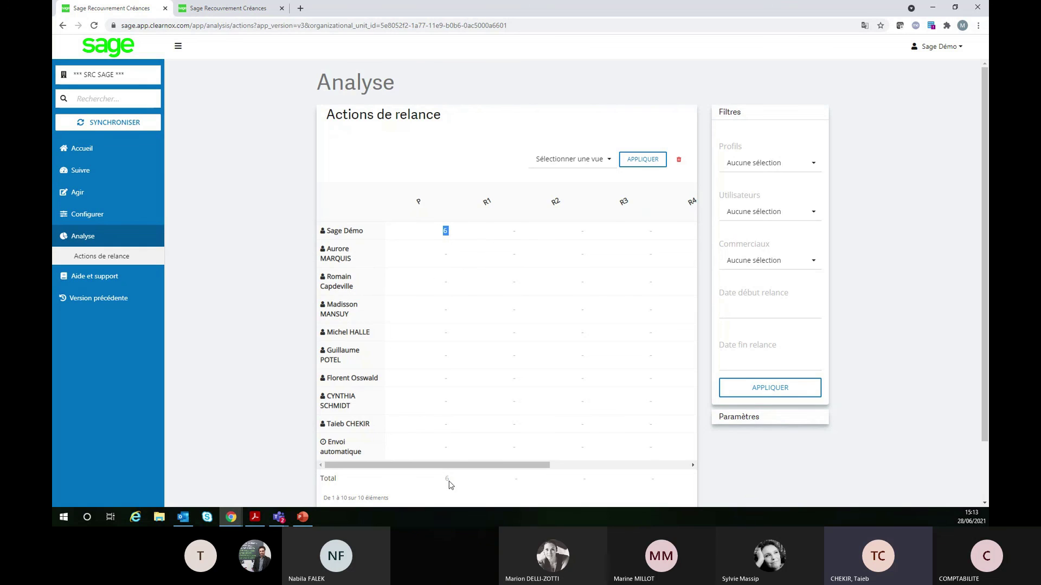
pyautogui.moveTo(465, 465); pyautogui.dragTo(451, 487)
# Step: Check the Commerciaux, Utilisateurs and Profils filter choices of the reminder analysis without selecting any
pyautogui.click(760, 260)
pyautogui.click(760, 258)
pyautogui.click(765, 214)
pyautogui.click(764, 213)
pyautogui.click(764, 171)
pyautogui.click(763, 170)
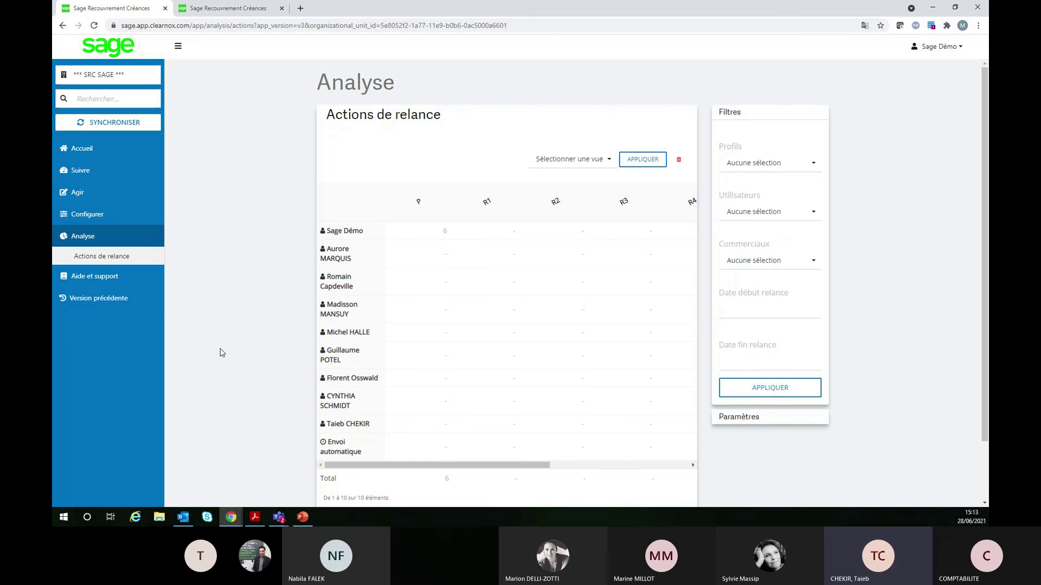